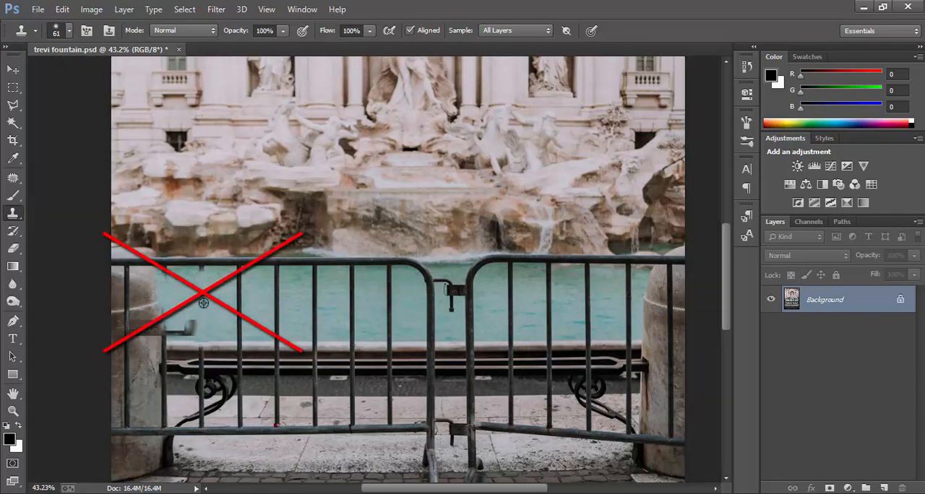
left_click(204, 303, "alt")
left_click_drag(190, 326, 169, 332)
left_click(223, 244, "alt")
left_click_drag(234, 260, 157, 261)
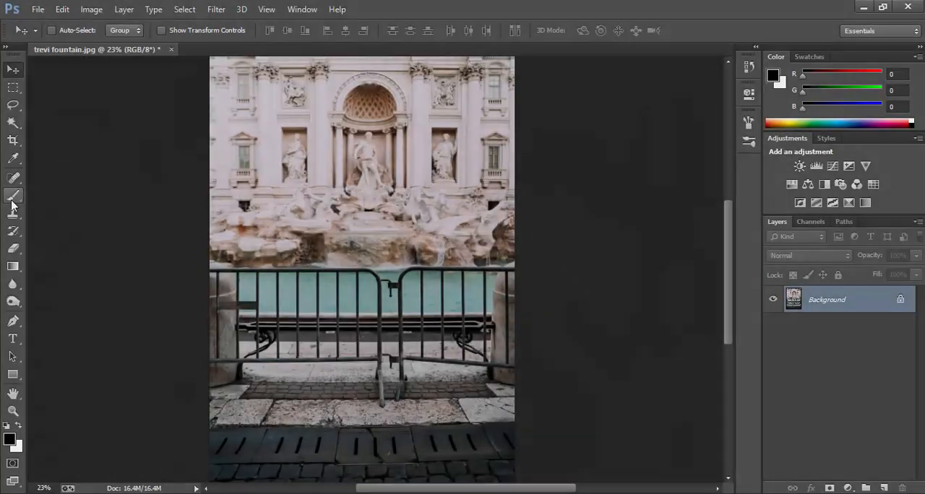
Step: Switch to the Brush tool, reduce its size to 100 px and make white the foreground colour
left_click(13, 195)
left_click(65, 194)
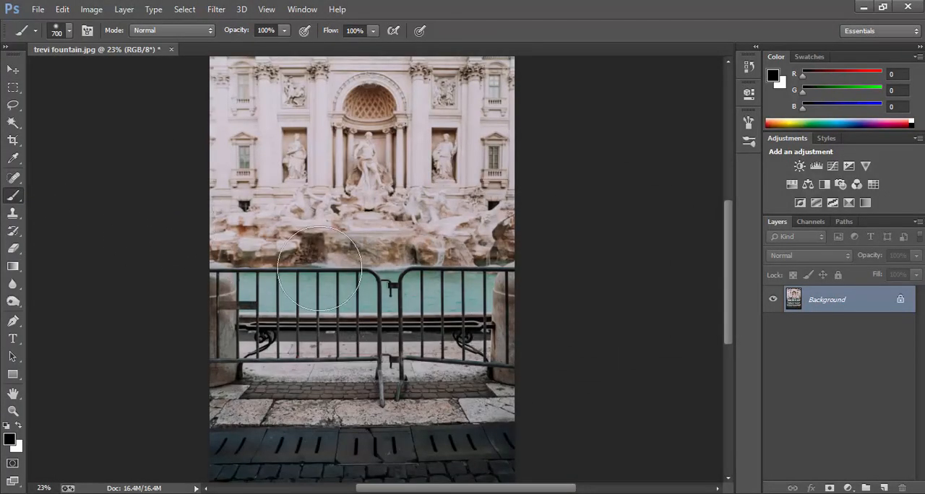
key("bracketleft")
key("bracketleft")
key("bracketleft")
key("bracketleft")
key("bracketleft")
key("bracketleft")
key("bracketleft")
key("bracketleft")
key("bracketleft")
key("bracketleft")
key("bracketleft")
left_click(22, 422)
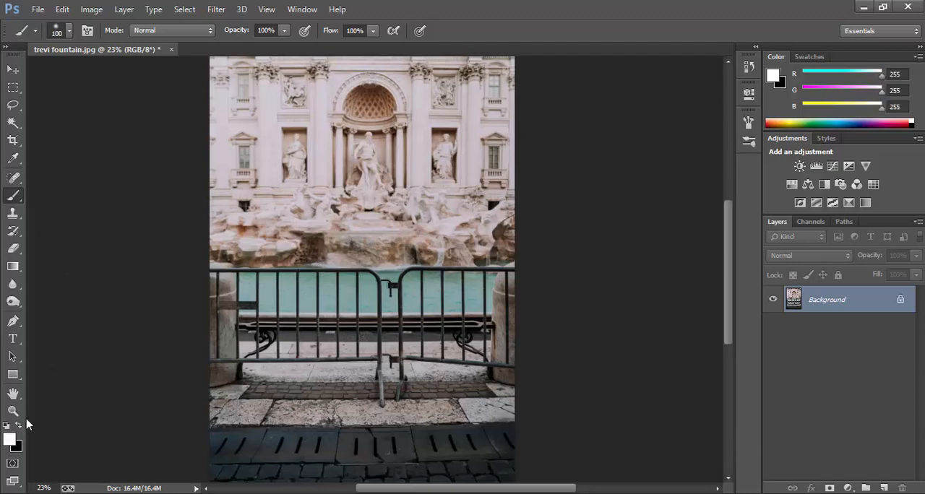
Step: Create a new layer above the background and choose the Hard Round Pressure Opacity brush at 45 px
left_click(884, 488)
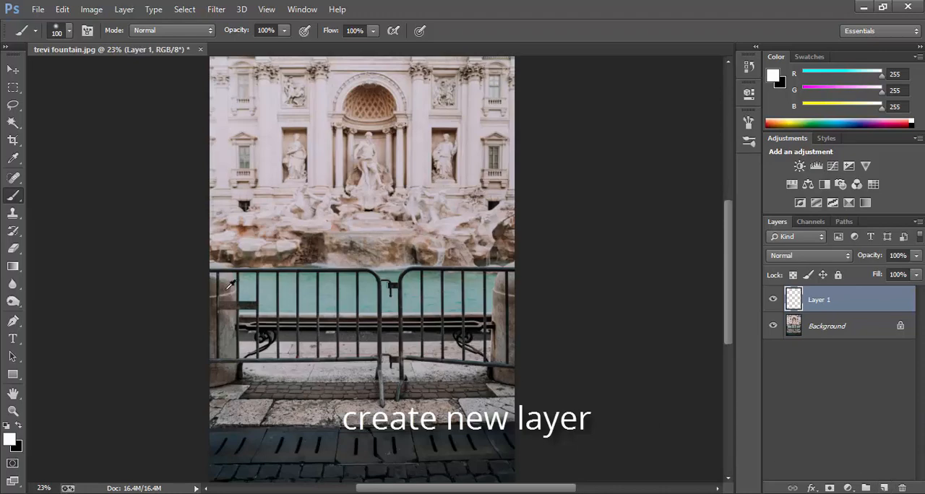
scroll(215, 278, "up", 2)
scroll(215, 278, "up", 3)
right_click(316, 261)
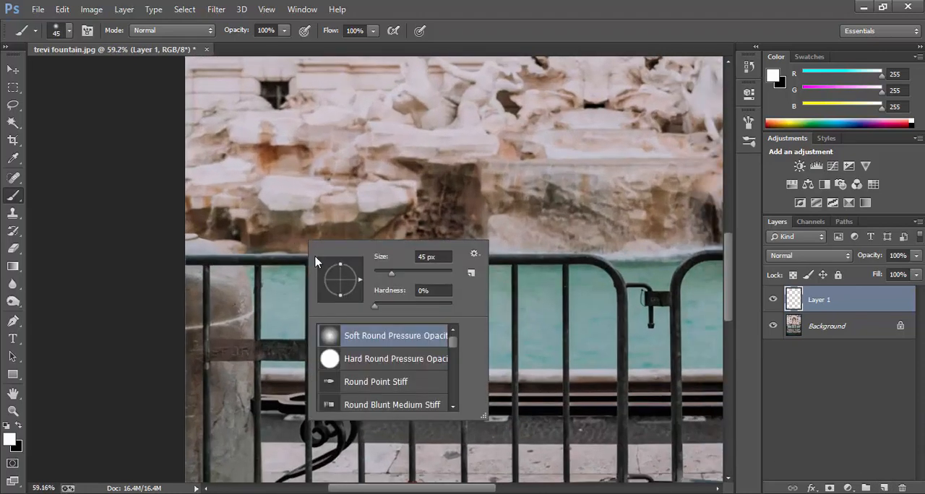
left_click(361, 361)
left_click(801, 303)
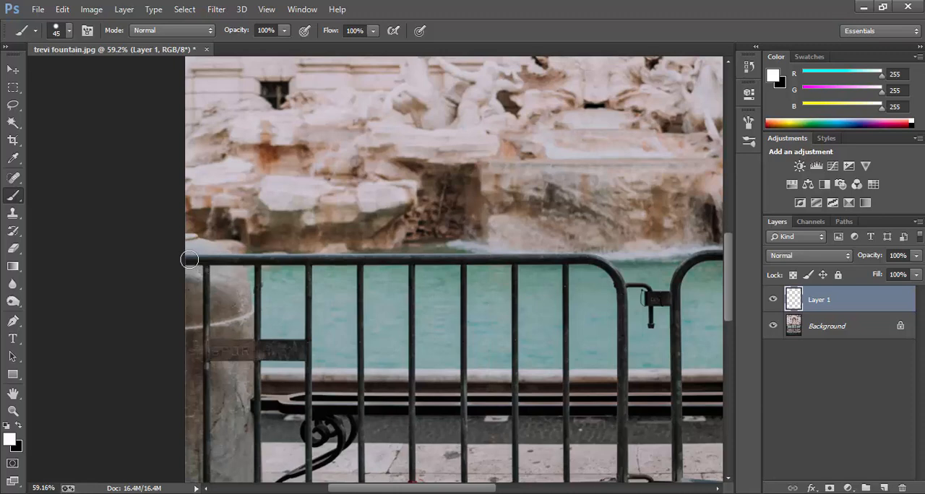
Step: Paint white over the left barrier's top rail, curved corner, end post and bottom rail with a 35 px brush
mouse_move(196, 259)
left_mouse_down()
mouse_move(578, 263)
mouse_move(618, 282)
left_mouse_up()
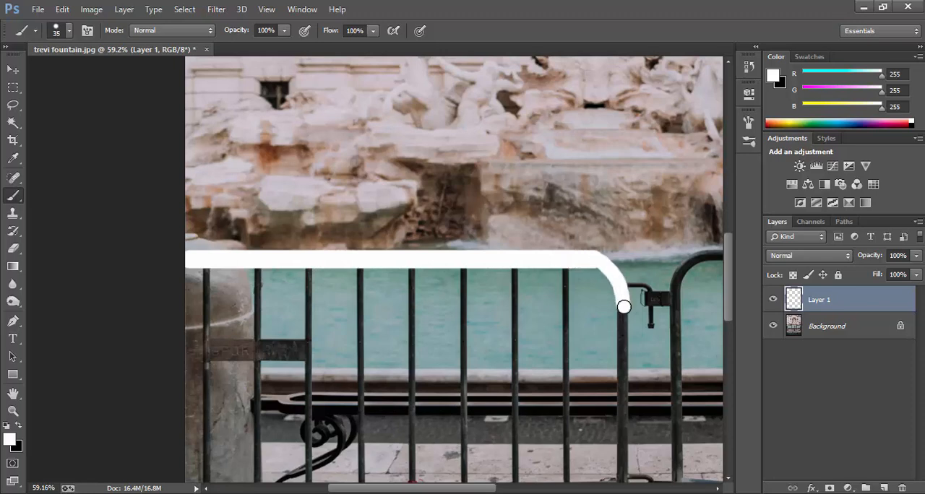
scroll(624, 306, "down", 2)
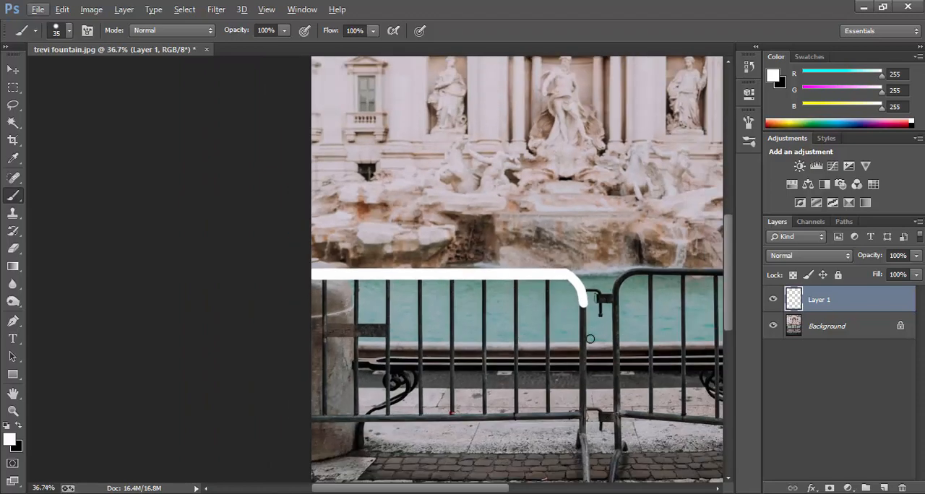
left_click_drag(583, 317, 583, 394)
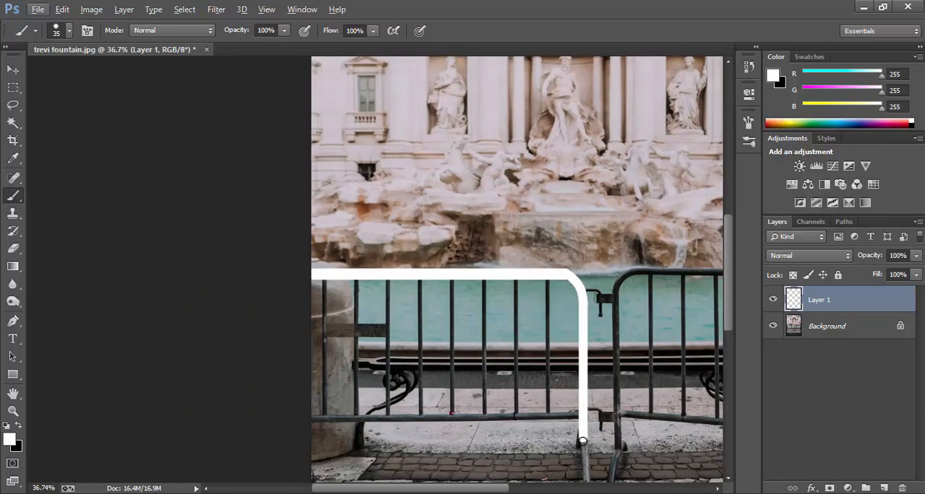
left_click_drag(582, 440, 582, 447)
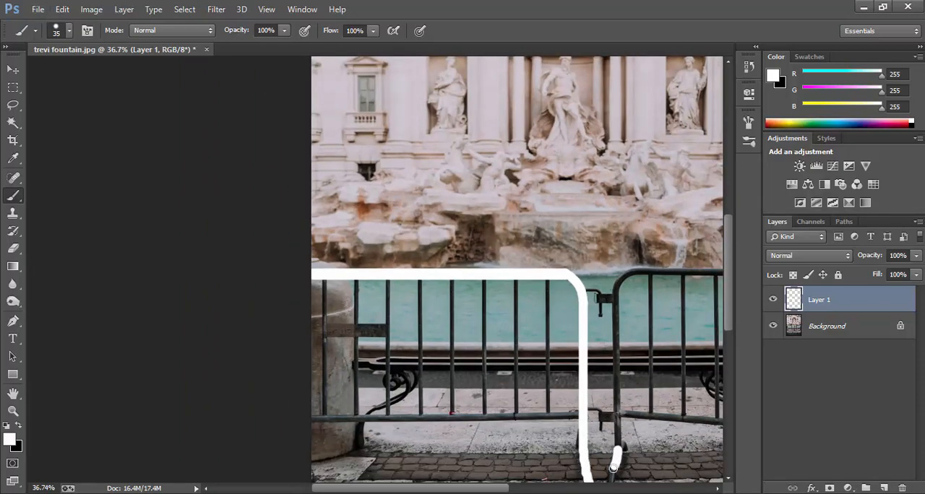
scroll(540, 334, "up", 1)
left_click_drag(581, 412, 224, 412)
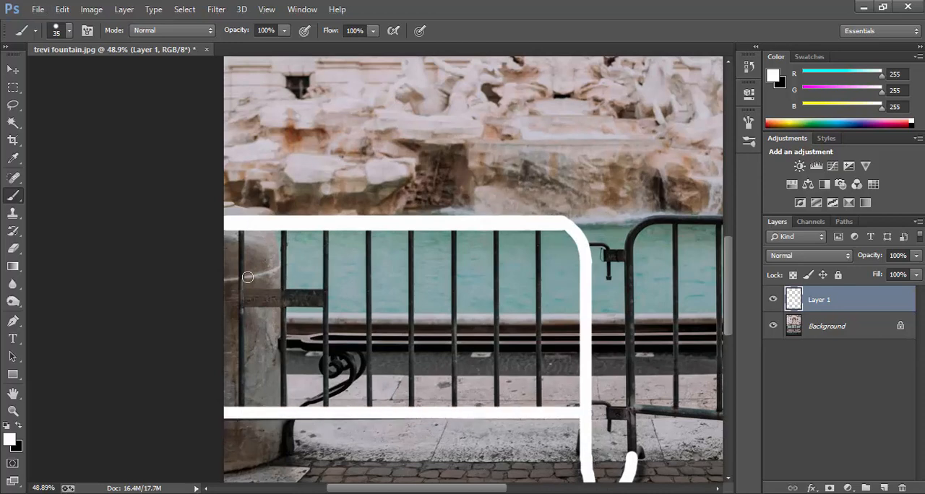
Step: Paint white over all eight vertical bars of the left barrier with a 25 px brush
left_click_drag(239, 230, 239, 398)
key("ctrl+z")
left_click_drag(241, 230, 240, 408)
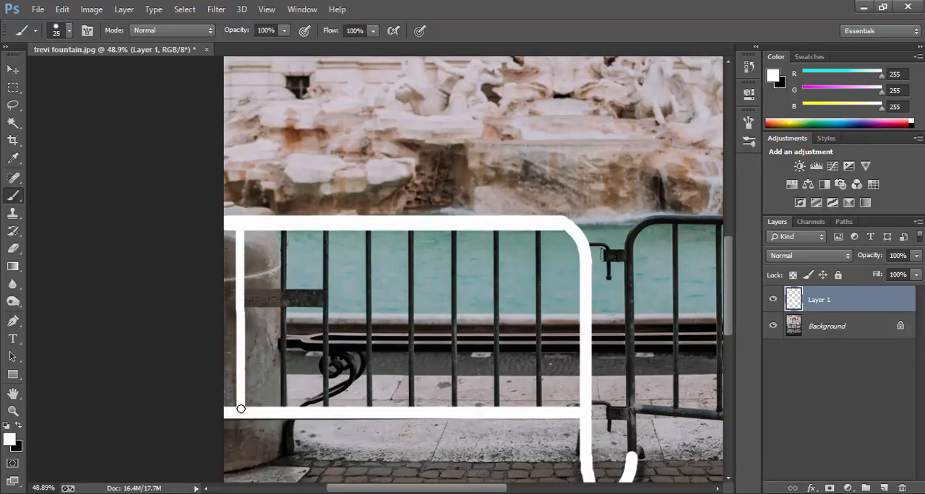
left_click(283, 233, "shift")
key("ctrl+z")
left_click_drag(282, 233, 280, 405)
left_click_drag(324, 233, 324, 385)
key("ctrl+z")
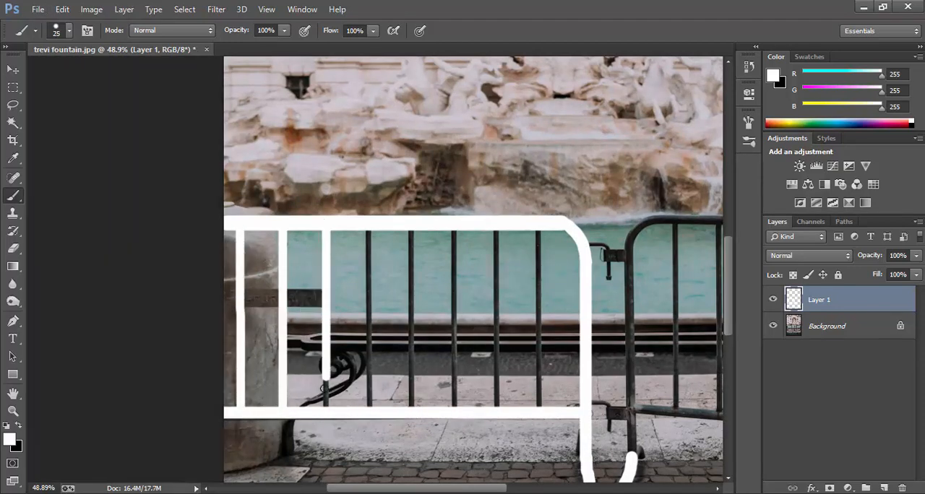
left_click_drag(371, 227, 369, 411)
left_click_drag(409, 227, 413, 406)
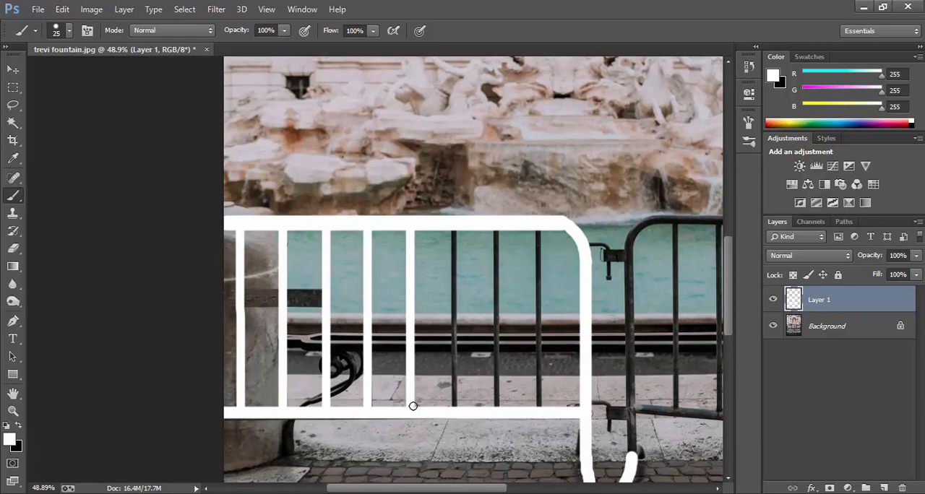
left_click_drag(455, 228, 455, 412)
key("ctrl+z")
left_click_drag(494, 229, 497, 409)
key("ctrl+z")
left_click_drag(539, 230, 540, 412)
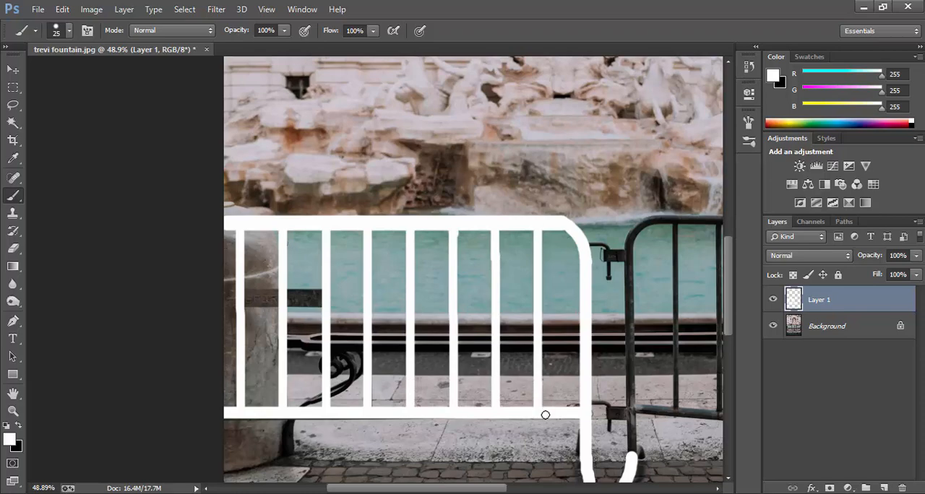
Step: Paint white over the right barrier's end post and outer rails with a 30 px brush
scroll(613, 295, "down", 4)
scroll(612, 295, "up", 1)
key("bracketright")
left_click_drag(447, 426, 448, 291)
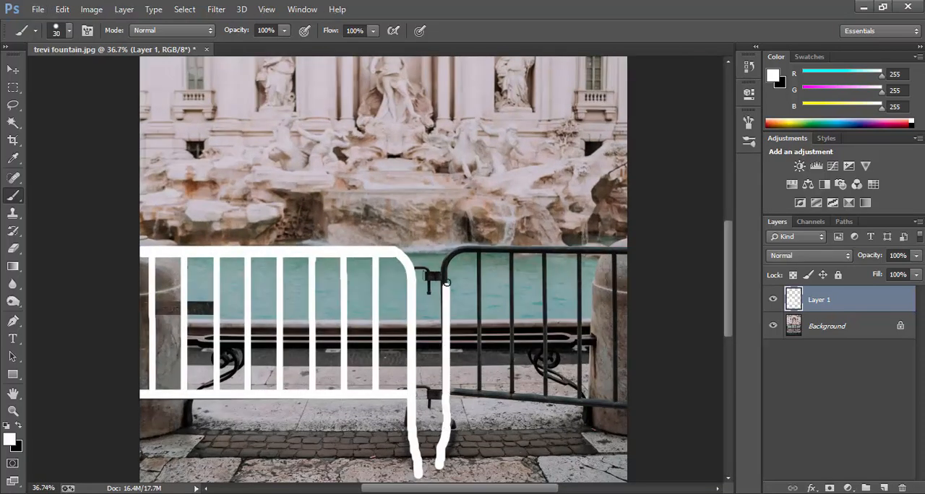
scroll(448, 317, "up", 4)
mouse_move(442, 355)
left_mouse_down()
mouse_move(442, 246)
mouse_move(576, 225)
mouse_move(636, 229)
mouse_move(626, 409)
left_mouse_up()
Step: Paint white over the right barrier's vertical bars and cover the remaining parts of its bottom rail
scroll(448, 242, "down", 2)
left_click_drag(584, 231, 586, 401)
left_click_drag(547, 233, 550, 394)
key("ctrl+z")
left_click_drag(512, 231, 513, 396)
mouse_move(476, 230)
left_mouse_down()
mouse_move(476, 387)
mouse_move(489, 392)
left_mouse_up()
left_click_drag(637, 405, 483, 391)
scroll(565, 380, "up", 3)
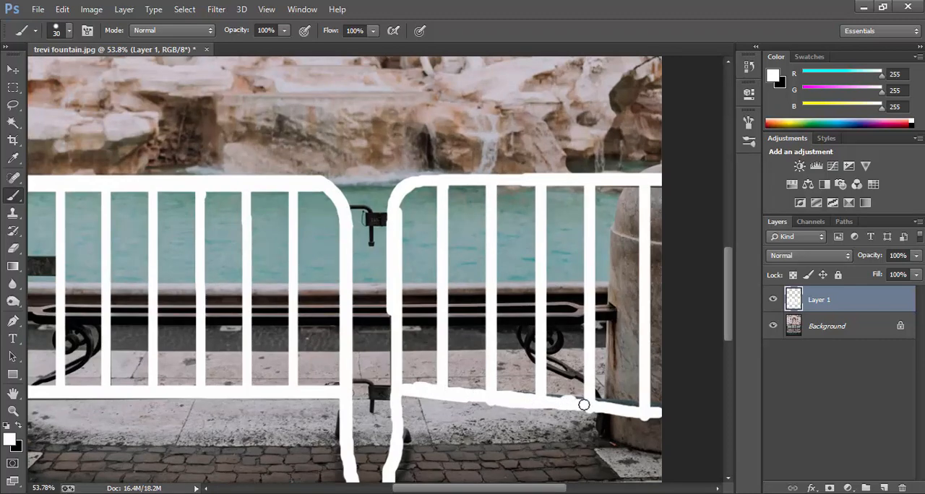
left_click_drag(584, 405, 680, 411)
Step: Paint white over the two connectors between the barriers and check the coverage by toggling Layer 1's visibility
scroll(657, 184, "down", 3)
scroll(448, 226, "up", 2)
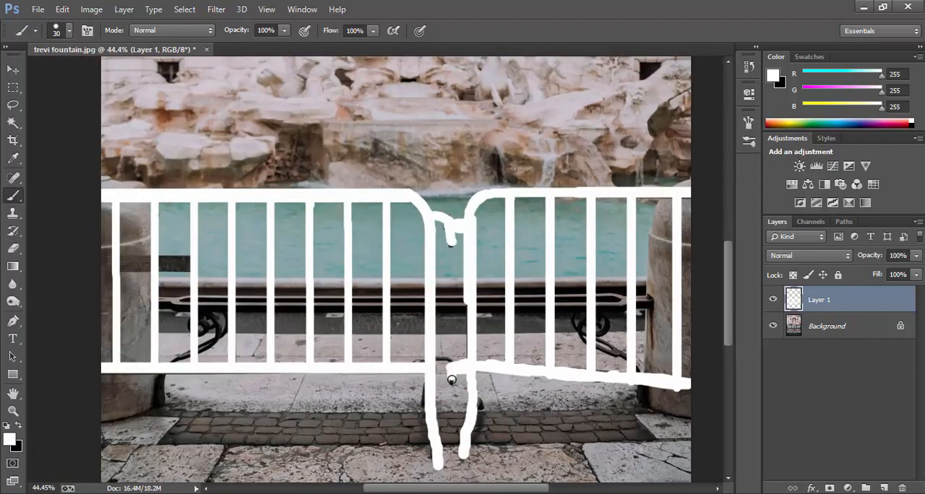
scroll(440, 362, "down", 2)
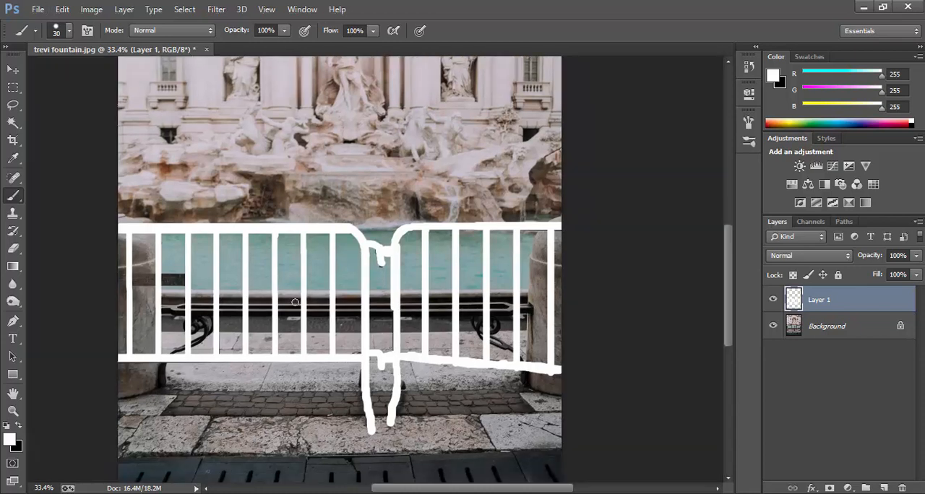
scroll(295, 302, "down", 1)
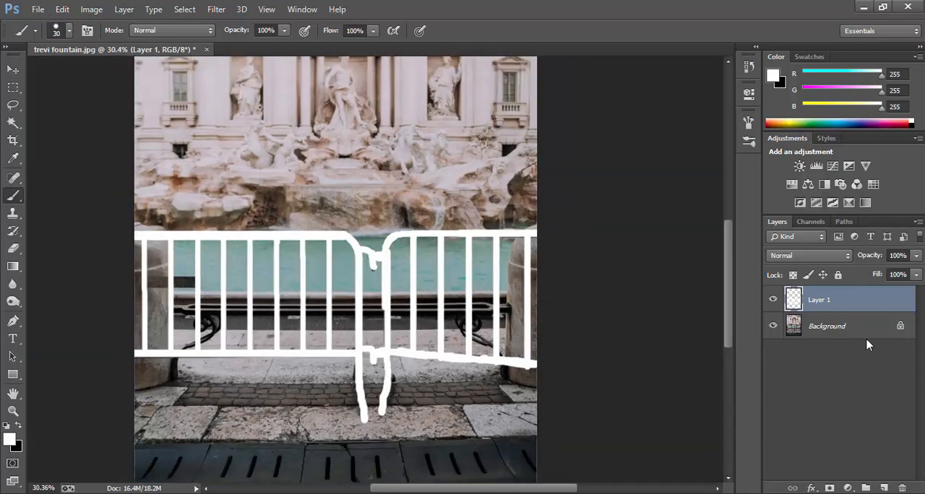
left_click(772, 300)
left_click(772, 299)
Step: Duplicate the Background layer and load Layer 1's painted strokes as a selection, with Layer 1 hidden
left_click_drag(858, 331, 883, 488)
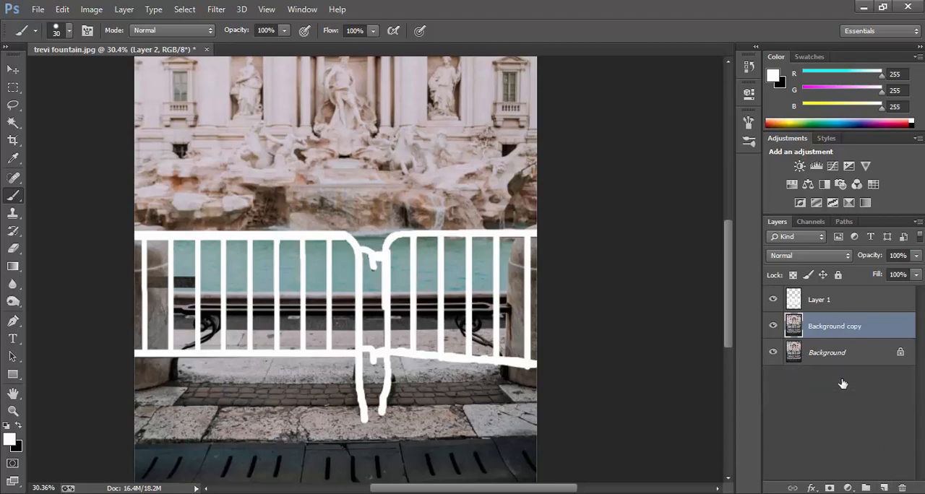
left_click(795, 299, "ctrl")
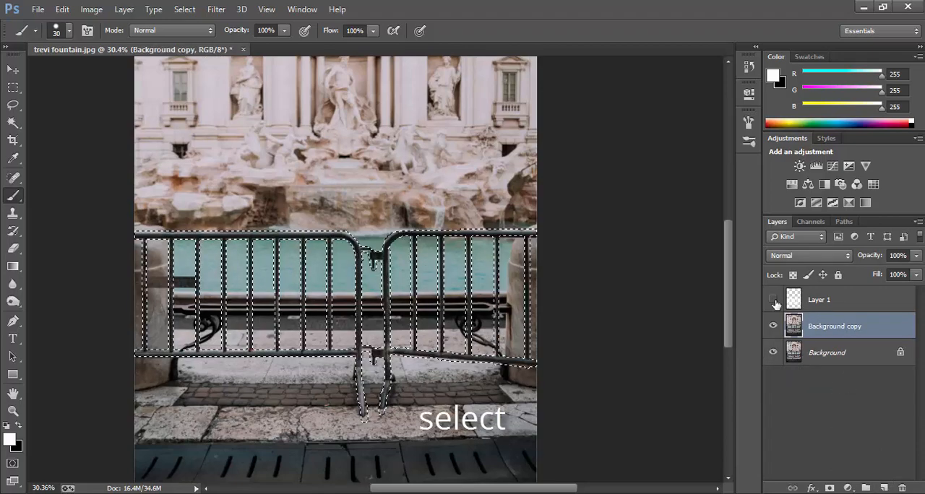
scroll(325, 307, "up", 3)
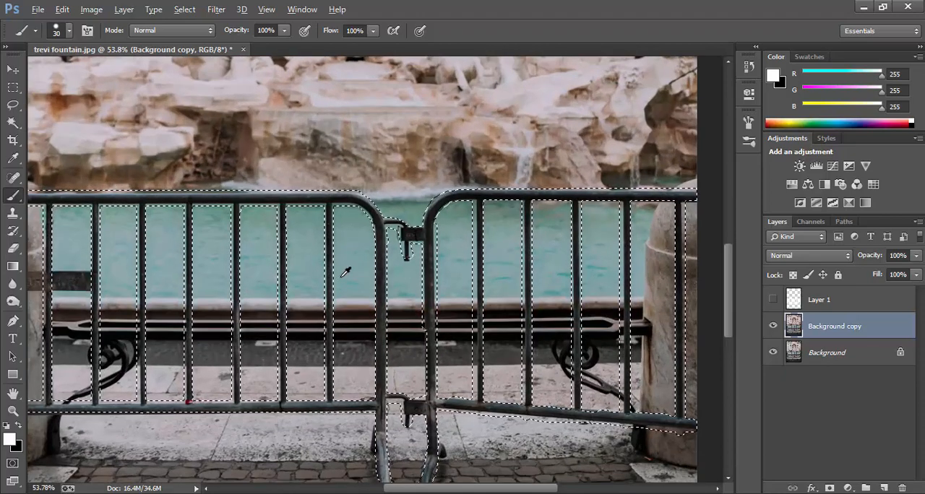
scroll(346, 271, "down", 3)
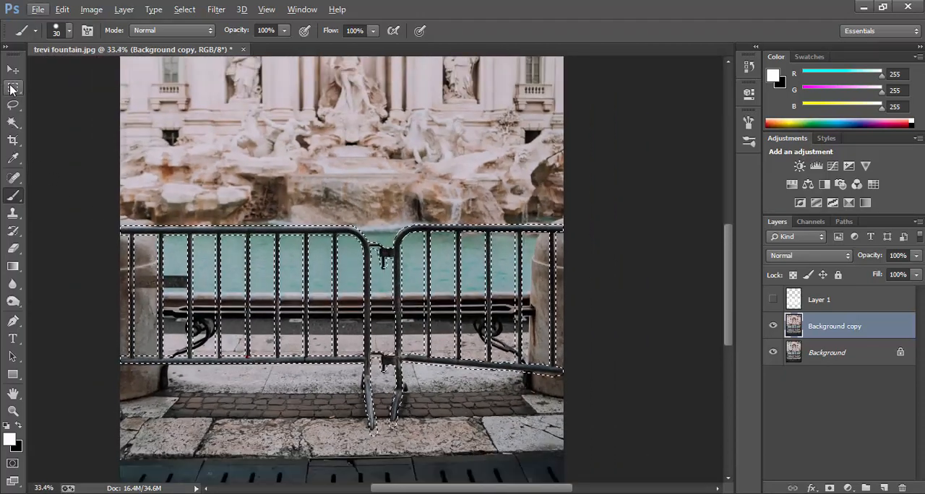
Step: Feather the barrier selection with a radius of 5 pixels
left_click(13, 87)
scroll(405, 266, "up", 1)
right_click(405, 266)
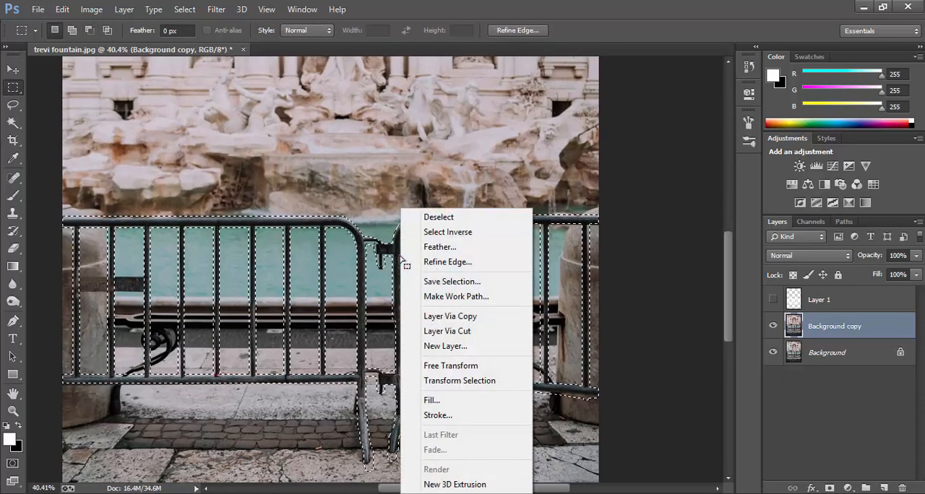
left_click(440, 246)
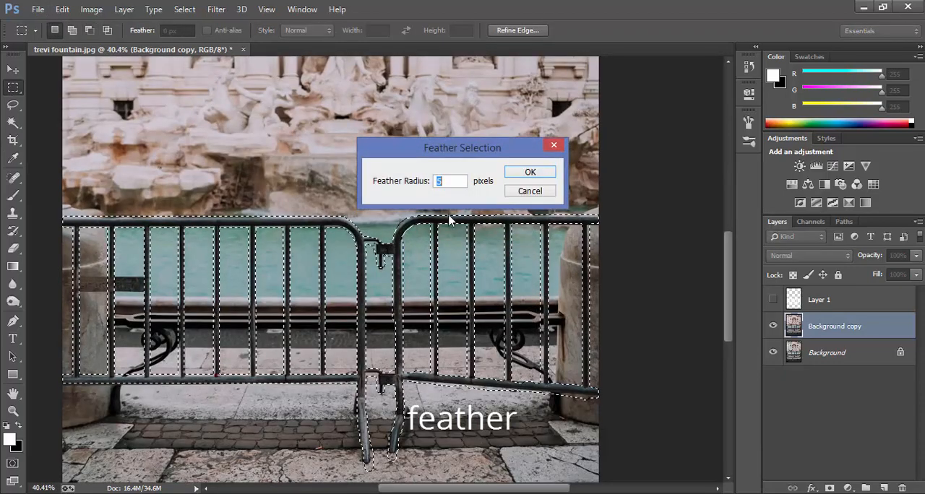
left_click(541, 174)
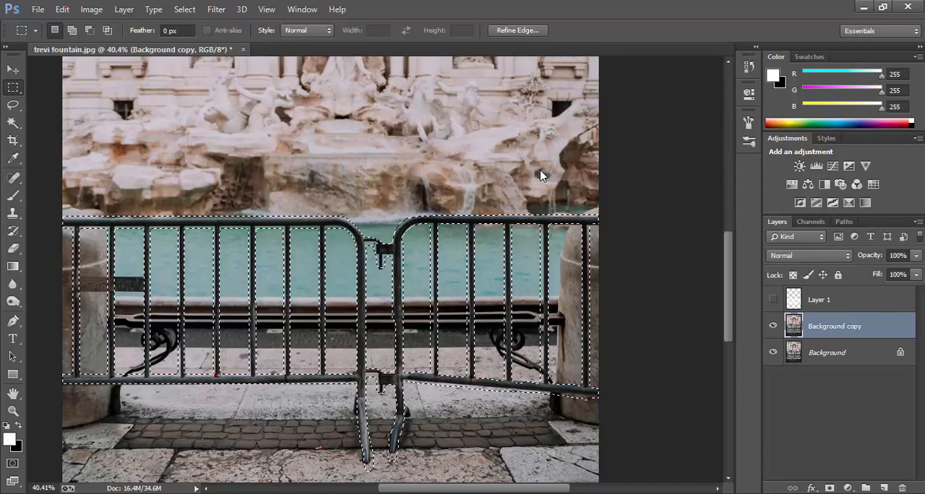
Step: Fill the selection on Background copy with Content-Aware in Normal mode at 100% opacity and deselect it
right_click(440, 266)
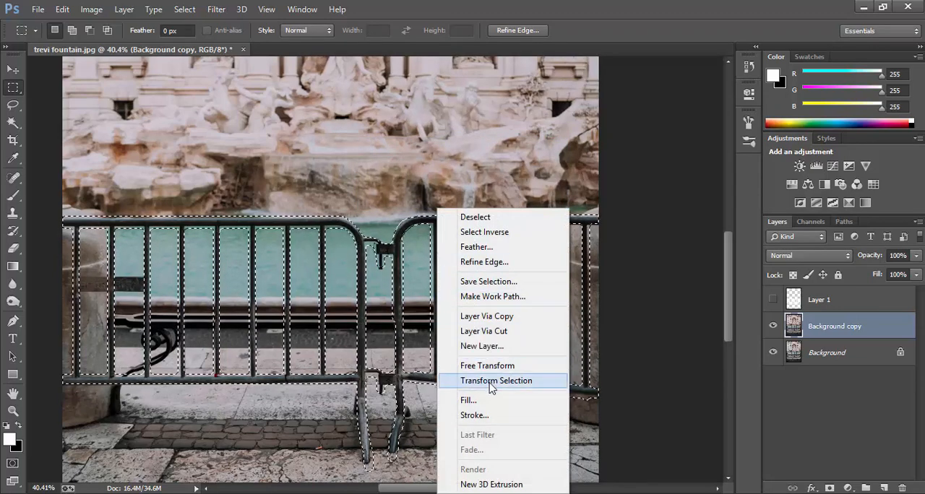
left_click(477, 400)
left_click(494, 153)
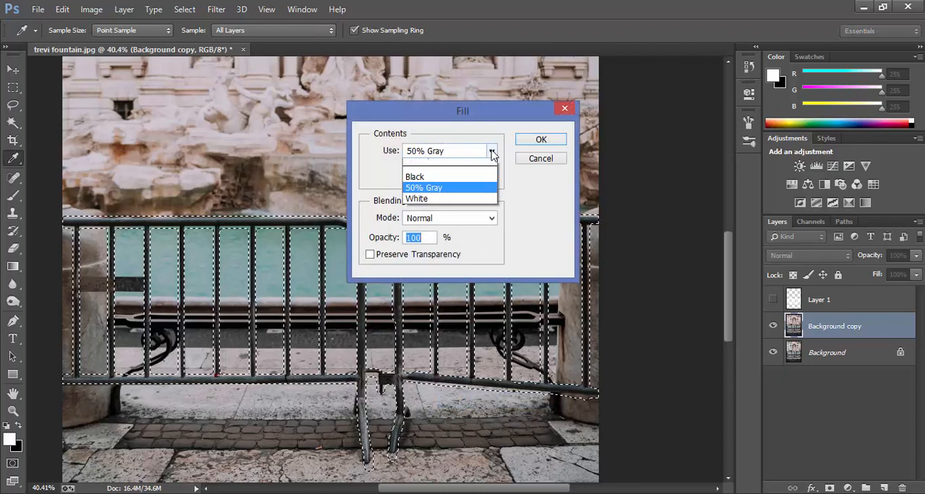
left_click(437, 205)
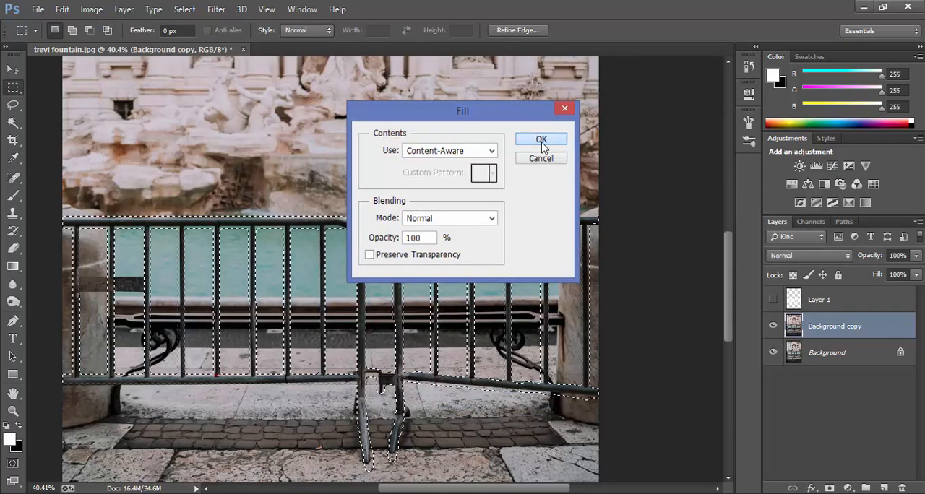
left_click(542, 140)
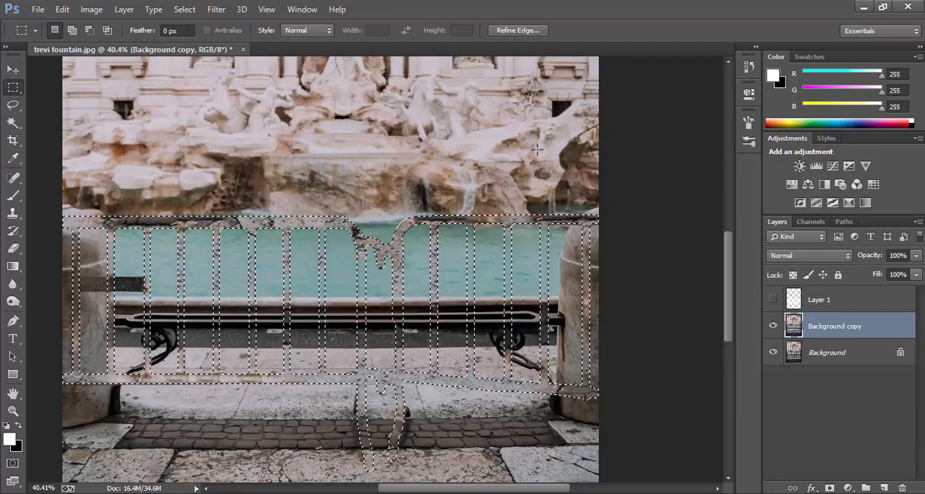
key("ctrl+d")
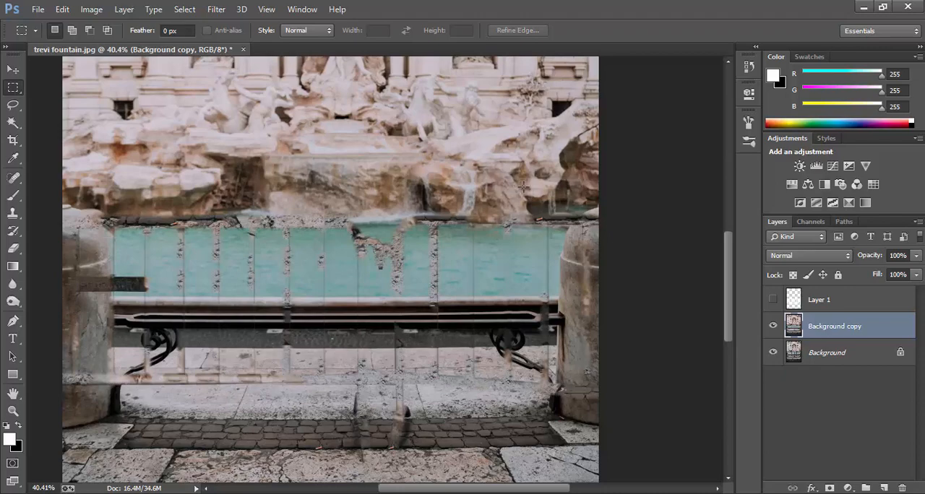
Step: Inspect the filled area and compare it with the original by toggling Background copy's visibility
scroll(579, 209, "down", 3)
scroll(263, 223, "up", 6)
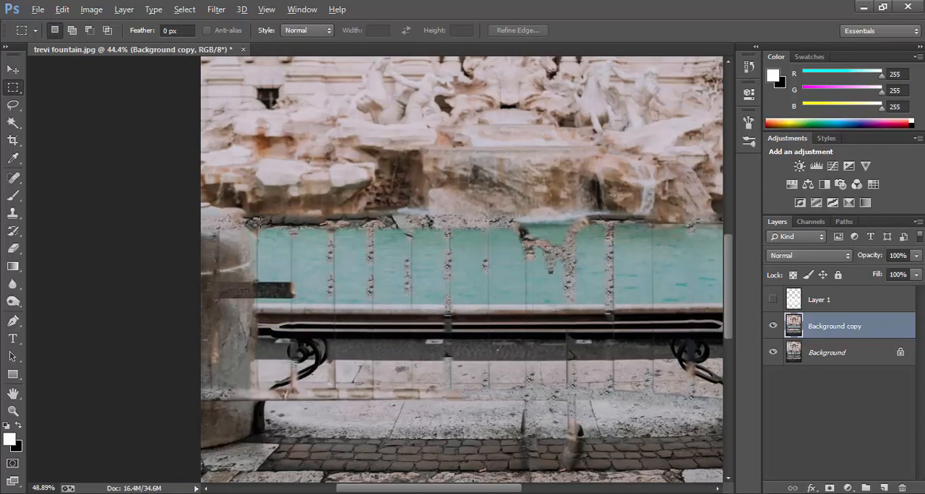
scroll(259, 223, "down", 2)
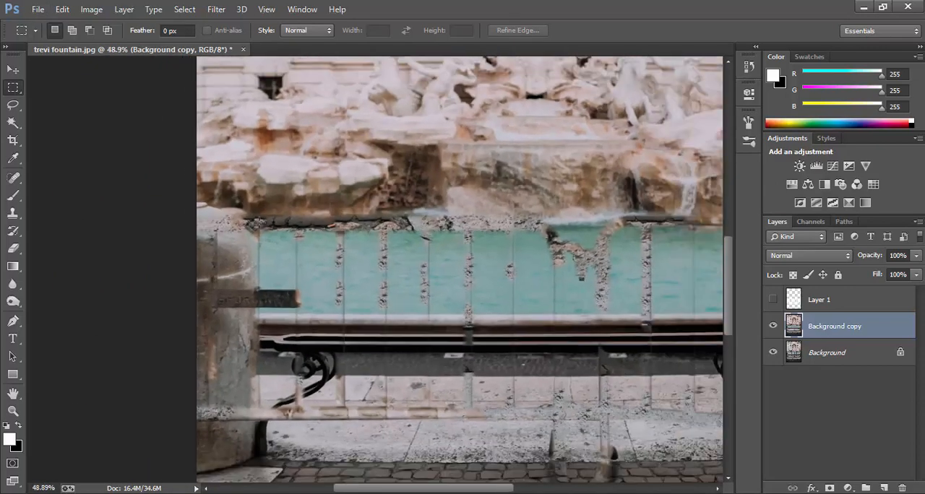
left_click(774, 327)
left_click(774, 326)
left_click(774, 327)
left_click(774, 327)
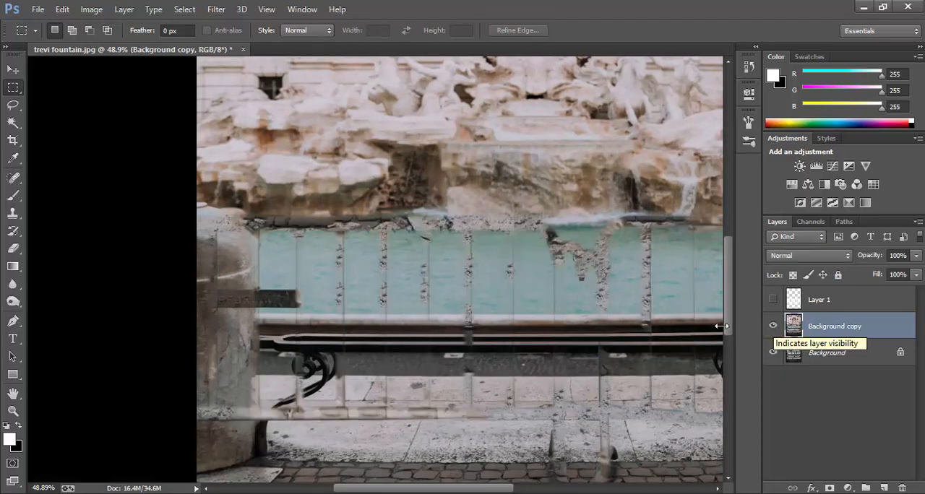
Step: Add a black layer mask to Background copy so that its Content-Aware fill is hidden
scroll(145, 222, "down", 2)
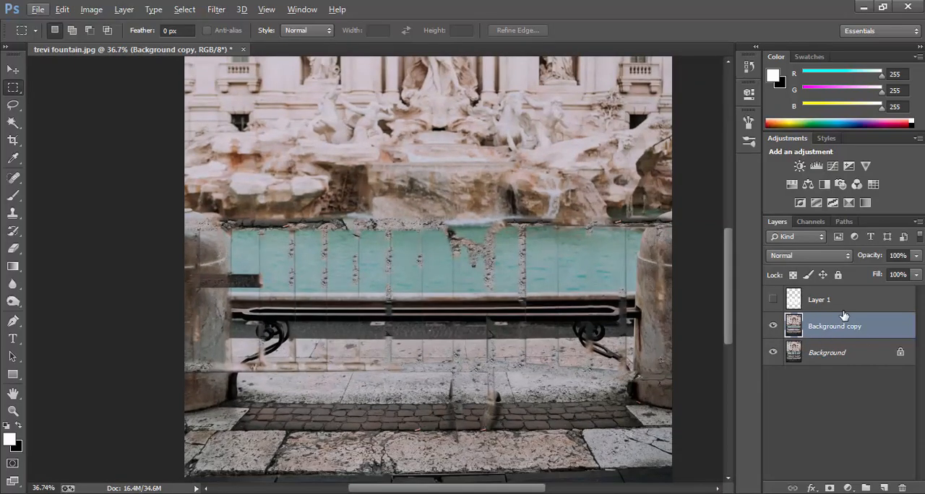
left_click(773, 327)
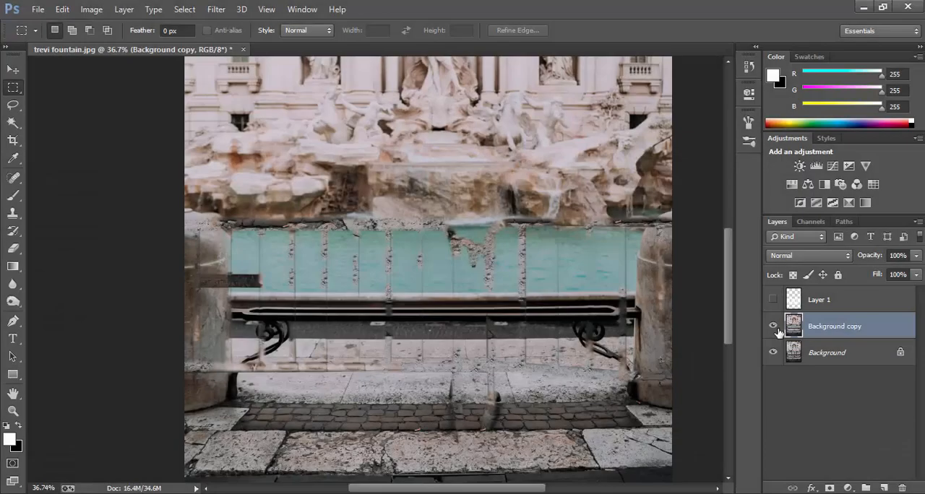
left_click(829, 489, "alt")
Step: Set up a soft round 25 px brush with 0% hardness and white as the foreground color for the layer mask
left_click(12, 198)
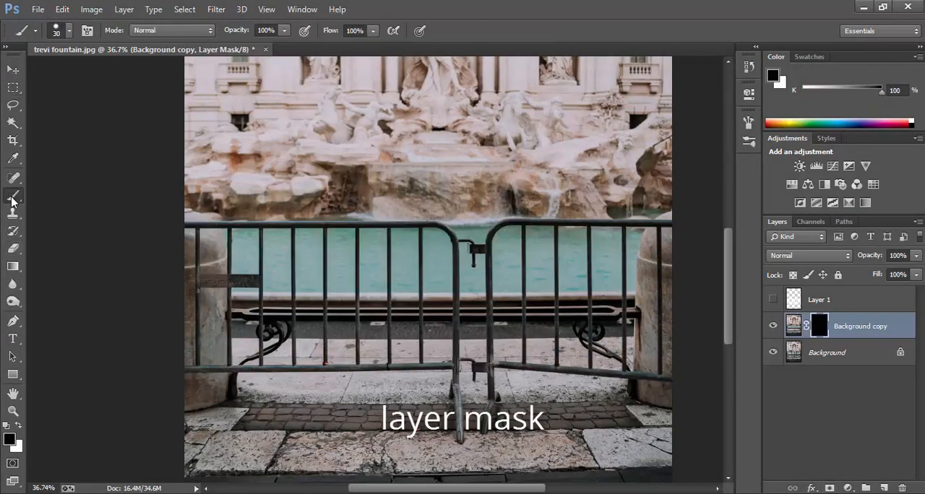
right_click(524, 264)
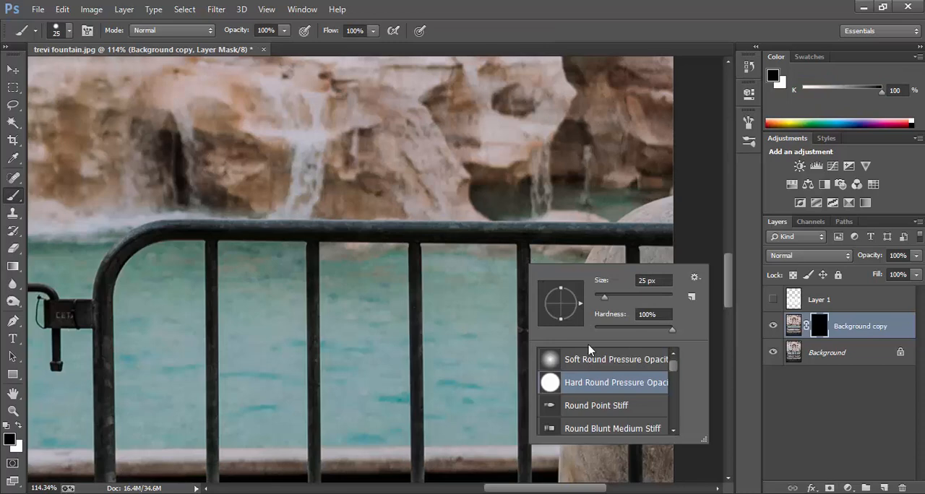
left_click(594, 357)
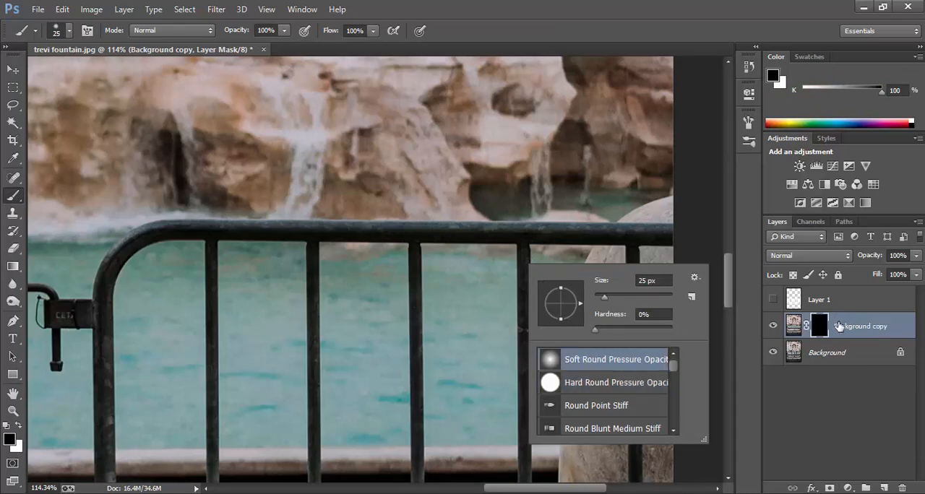
left_click(819, 328)
left_click(17, 426)
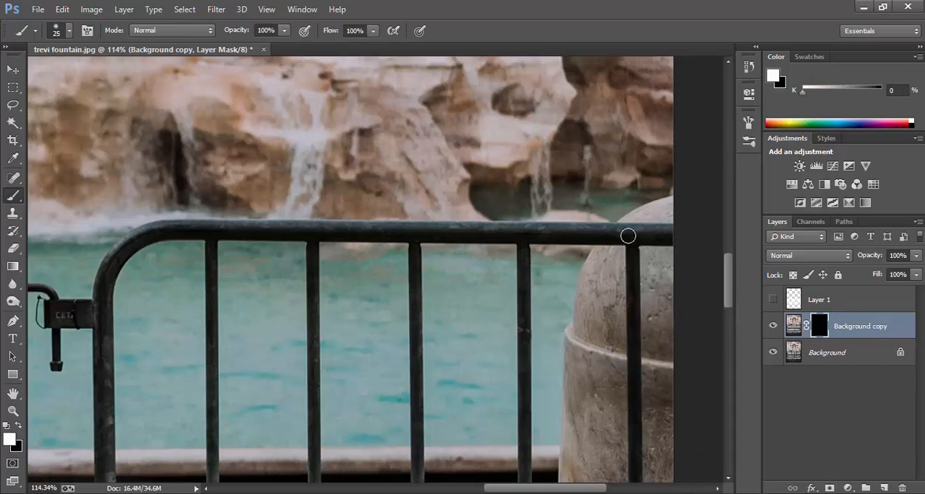
Step: Paint white on the mask along the right barrier's top rail and its curved corner to reveal the fill
mouse_move(627, 235)
left_mouse_down()
mouse_move(605, 232)
mouse_move(670, 235)
mouse_move(601, 230)
mouse_move(672, 229)
mouse_move(598, 247)
mouse_move(563, 246)
mouse_move(563, 232)
mouse_move(419, 239)
mouse_move(295, 227)
mouse_move(376, 231)
mouse_move(324, 244)
mouse_move(109, 251)
mouse_move(88, 337)
left_mouse_up()
scroll(676, 235, "up", 2, "alt")
scroll(285, 237, "down", 5)
scroll(311, 239, "up", 3)
scroll(399, 277, "down", 3)
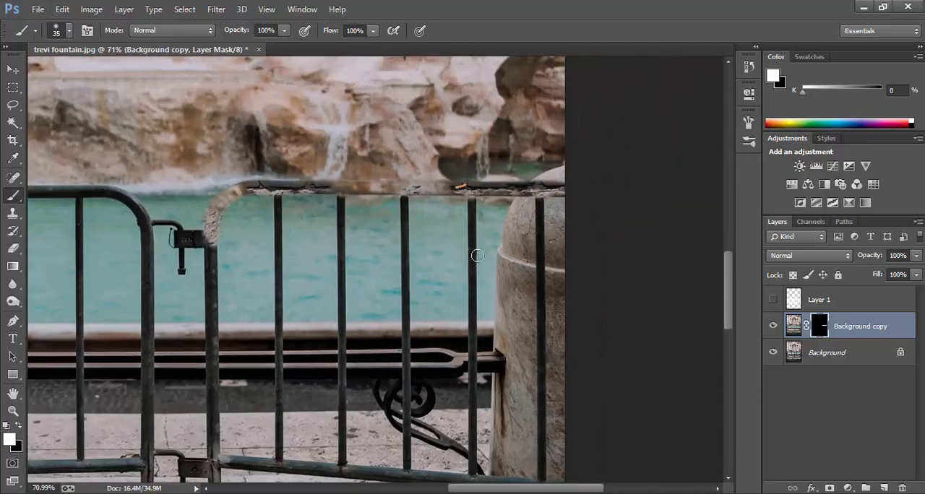
Step: Paint white on the mask over the bar crossing the right pillar and the right barrier's lower rail with a 25 px brush
key("bracketleft")
key("bracketleft")
scroll(541, 209, "up", 2)
left_click_drag(541, 199, 542, 396)
scroll(541, 396, "down", 2)
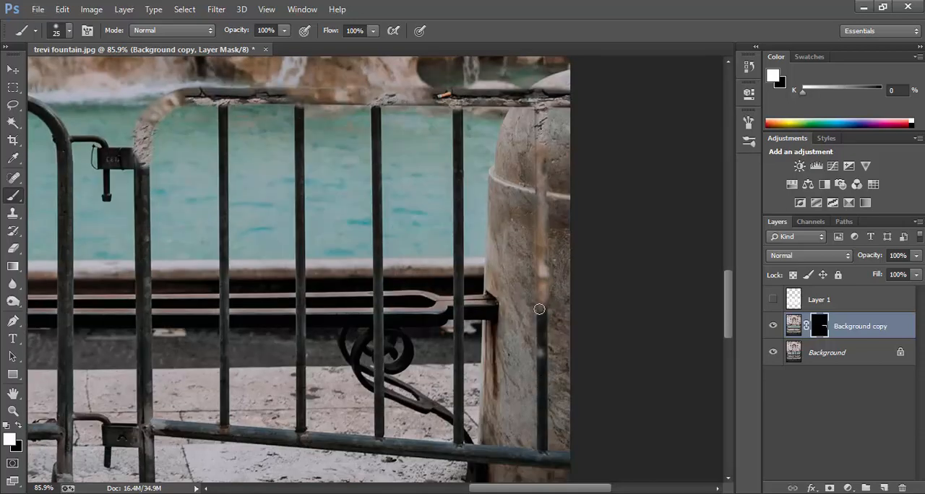
mouse_move(539, 309)
left_mouse_down()
mouse_move(568, 456)
mouse_move(274, 436)
mouse_move(144, 440)
left_mouse_up()
Step: Paint white on the mask over the right barrier's four inner vertical bars
scroll(426, 178, "up", 2)
left_click_drag(458, 153, 458, 477)
scroll(458, 473, "down", 6)
scroll(405, 217, "up", 7)
left_click_drag(376, 156, 378, 452)
scroll(379, 452, "down", 5)
scroll(311, 216, "up", 5)
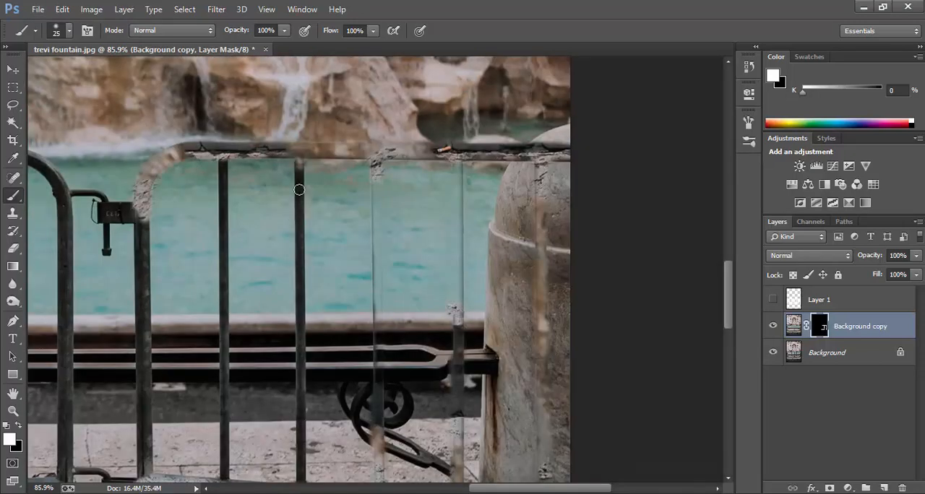
left_click_drag(300, 189, 301, 395)
scroll(301, 395, "down", 5)
scroll(217, 181, "up", 4)
left_click_drag(221, 150, 226, 449)
scroll(227, 448, "down", 1)
Step: Paint white on the mask down the right barrier's end post and its foot on the cobblestones
scroll(225, 216, "up", 3)
left_click_drag(118, 230, 118, 331)
scroll(238, 311, "down", 5)
left_click_drag(153, 242, 159, 425)
scroll(154, 331, "down", 4)
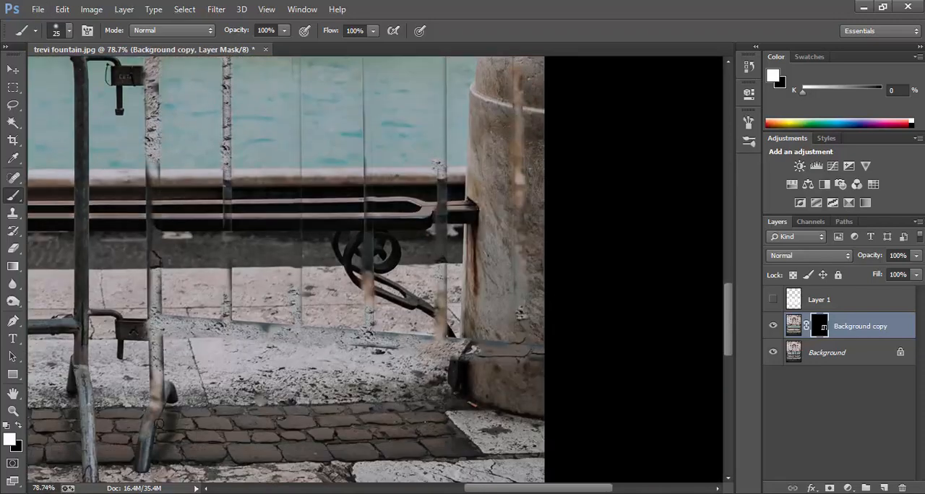
Step: Paint white on the mask over the latches joining the two barriers and compare the result with Background copy hidden
scroll(146, 220, "up", 4)
left_click_drag(138, 200, 114, 196)
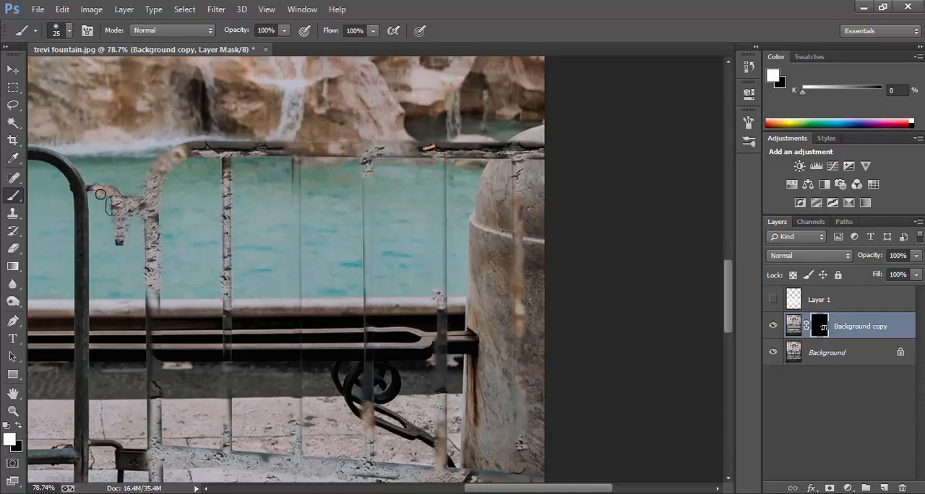
scroll(278, 228, "down", 5)
scroll(153, 343, "up", 6)
mouse_move(173, 367)
left_mouse_down()
mouse_move(217, 394)
mouse_move(204, 398)
left_mouse_up()
scroll(438, 296, "down", 4)
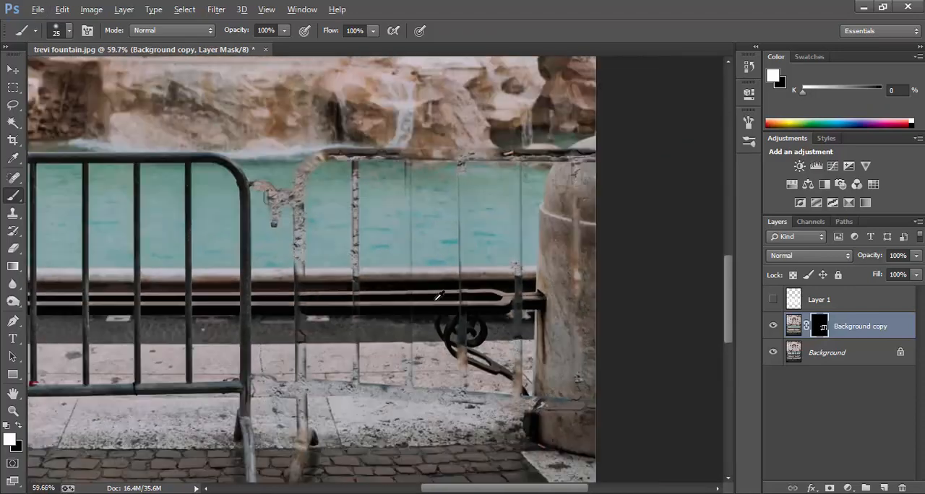
scroll(438, 295, "down", 2)
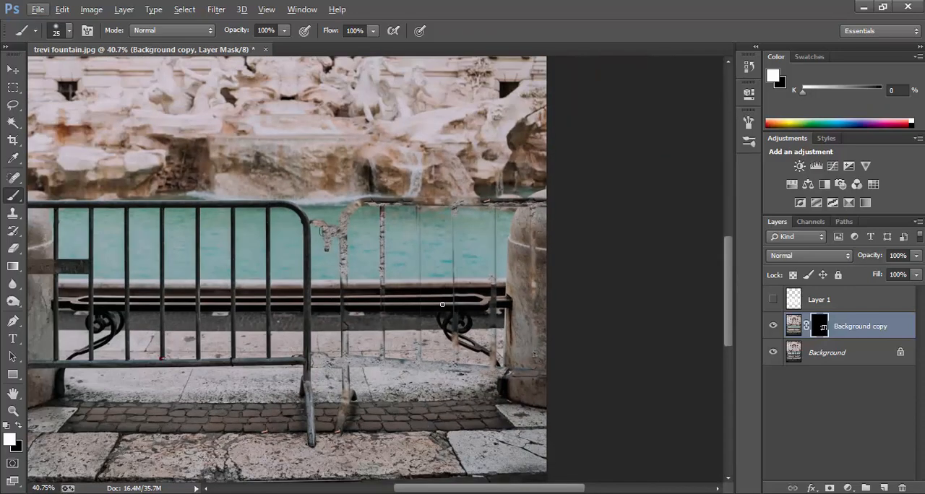
left_click(772, 326)
left_click(772, 327)
Step: Create a new layer above Background copy and open the Clone Source settings for the Clone Stamp tool
scroll(556, 220, "up", 3)
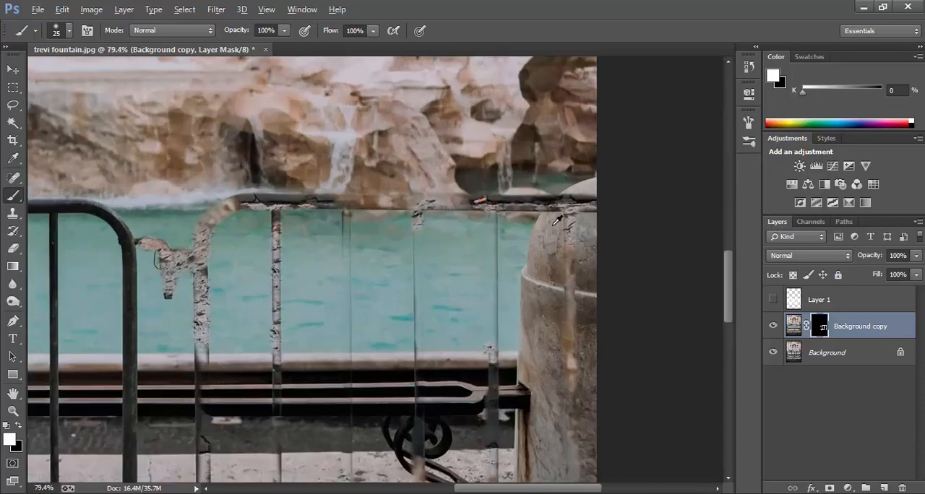
left_click(885, 489)
left_click_drag(13, 212, 67, 215)
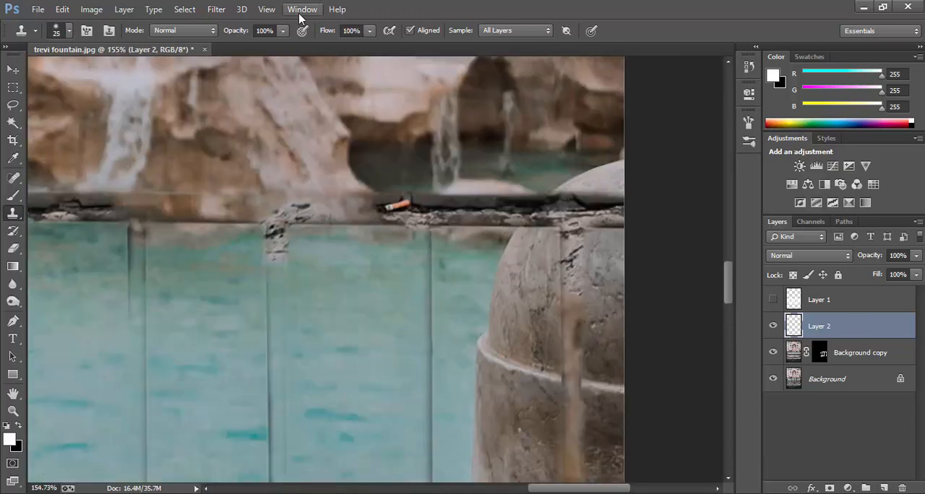
left_click(302, 9)
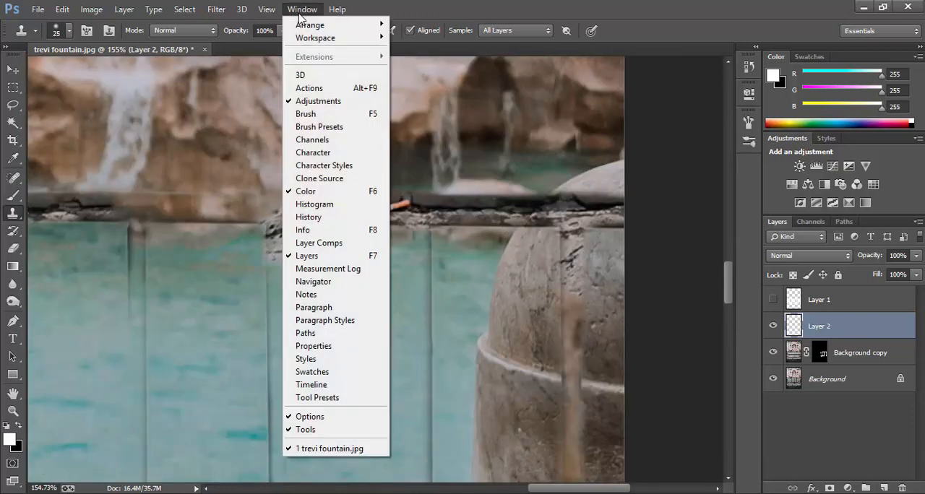
left_click(318, 179)
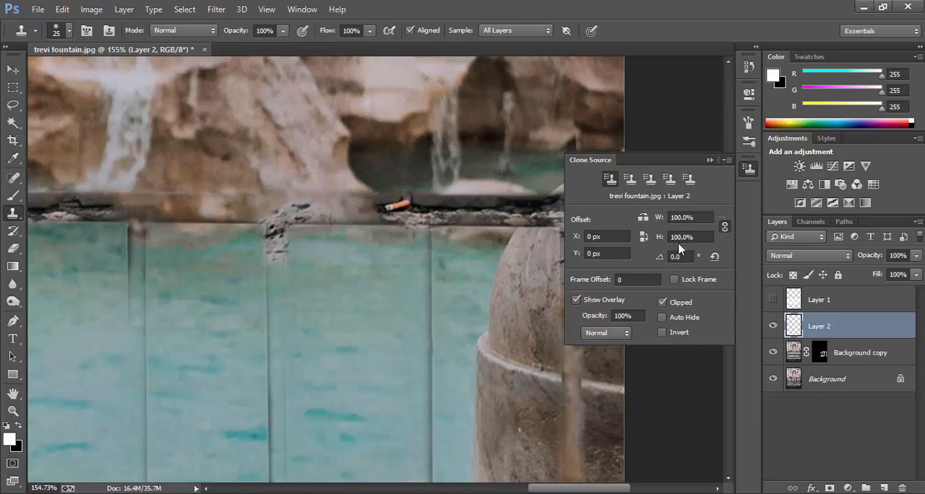
mouse_move(658, 160)
left_mouse_down()
mouse_move(675, 109)
mouse_move(674, 70)
left_mouse_up()
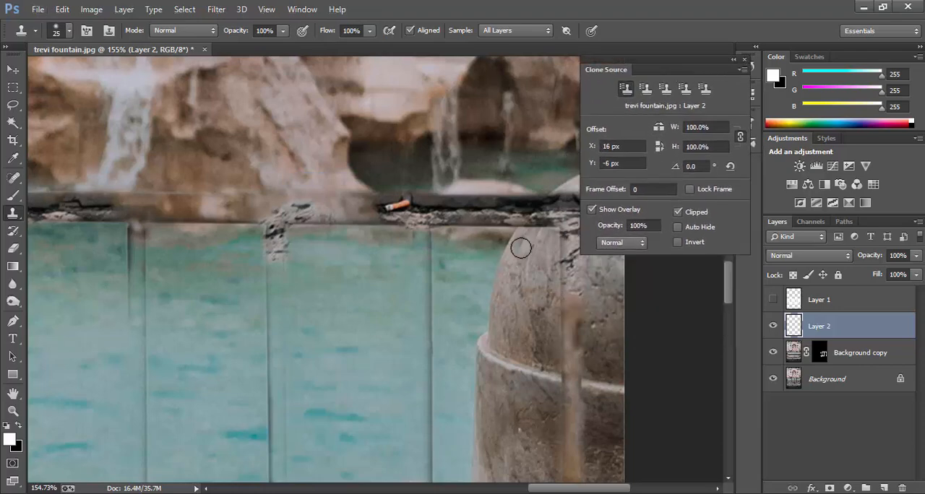
Step: Clone the right pillar's curved edge over the leftover rail using a source rotation of 15° and a 25 px brush
left_click_drag(520, 245, 499, 255)
scroll(542, 240, "up", 1)
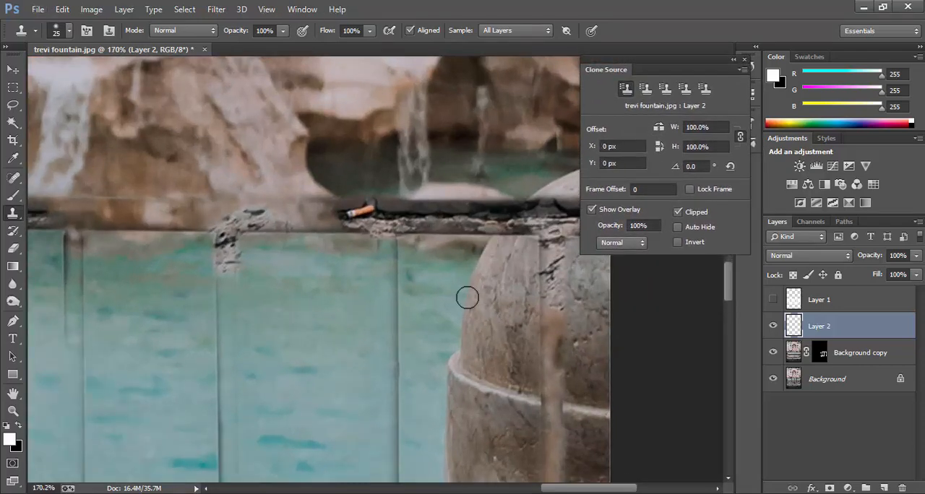
key("bracketright")
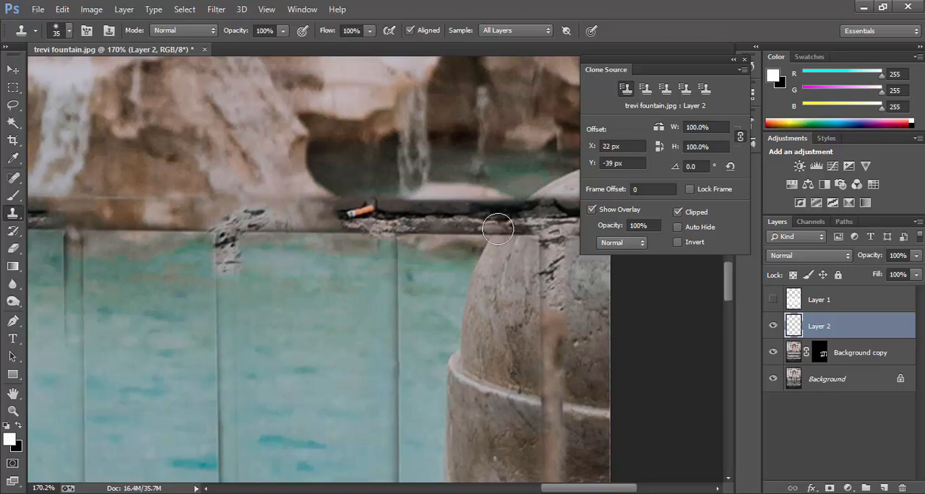
left_click(676, 168)
type("15")
key("Return")
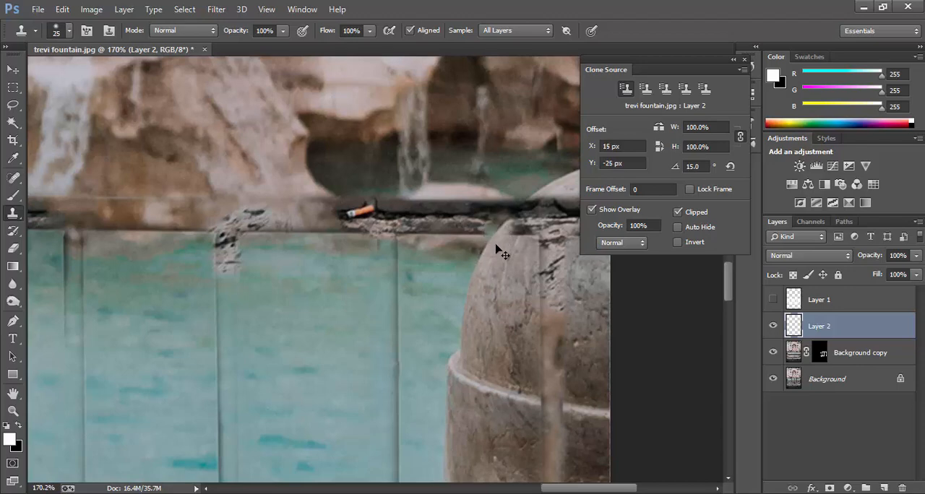
key("bracketleft")
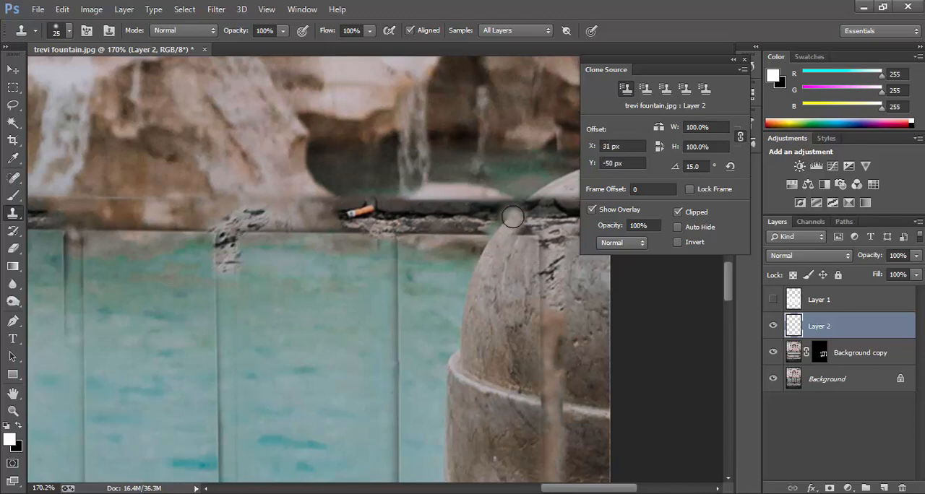
Step: Set the clone source rotation to -15° and extend the pillar's rounded edge farther over the leftover rail
left_click(686, 166)
type("-")
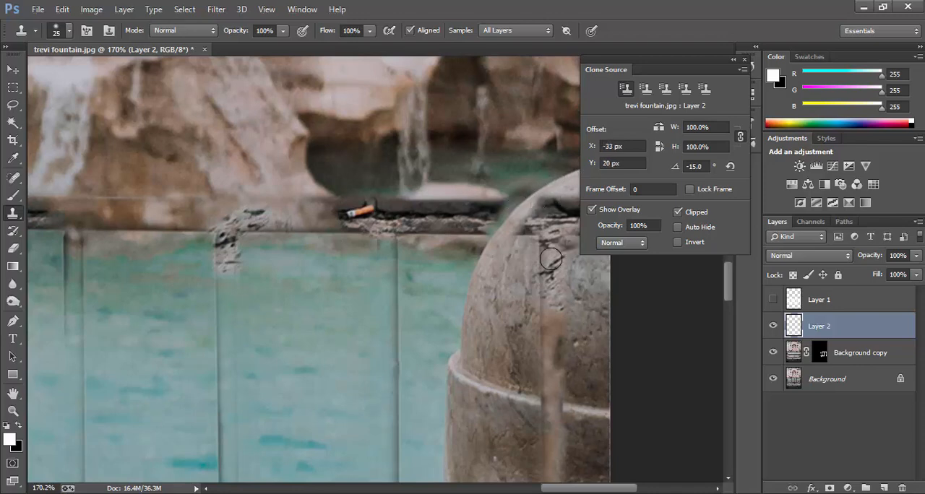
scroll(514, 240, "down", 2)
scroll(514, 240, "up", 2)
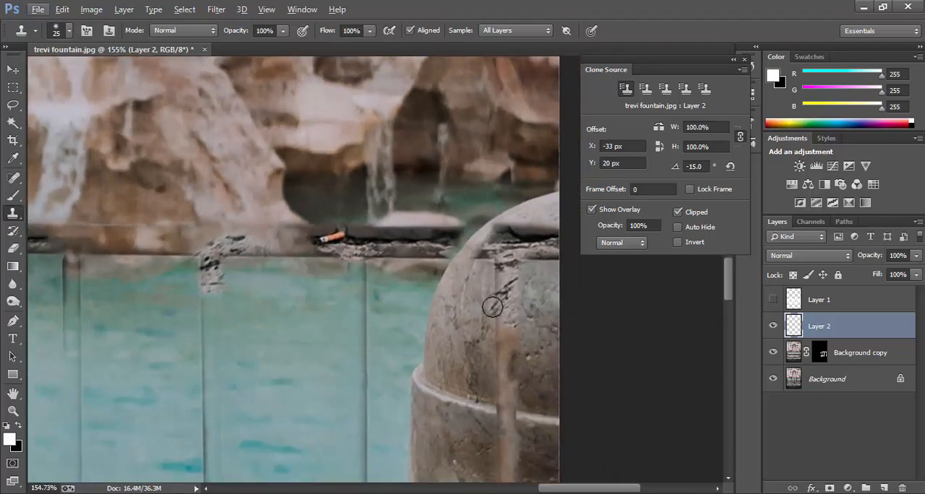
Step: Reset the clone source rotation to 0° and clone the pale rock beside the pillar over the ledge with a 9 px brush
left_click(668, 169)
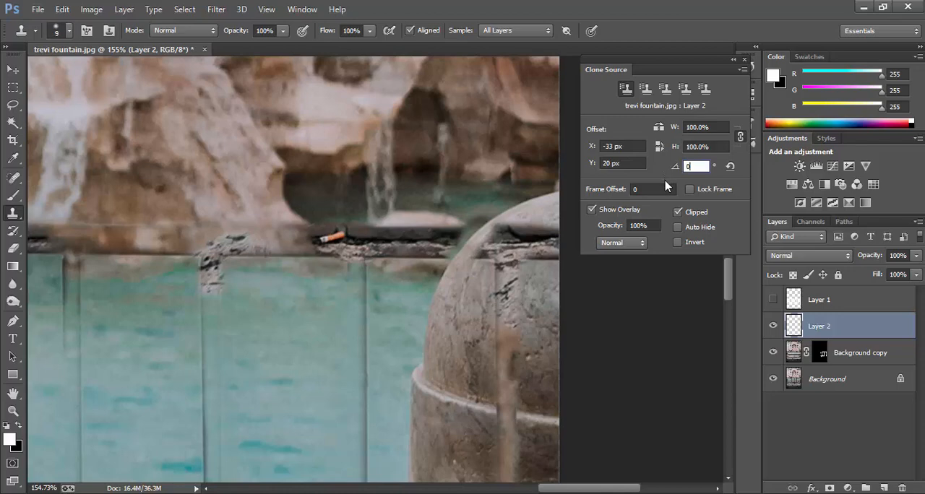
key("Return")
left_click(440, 221, "alt")
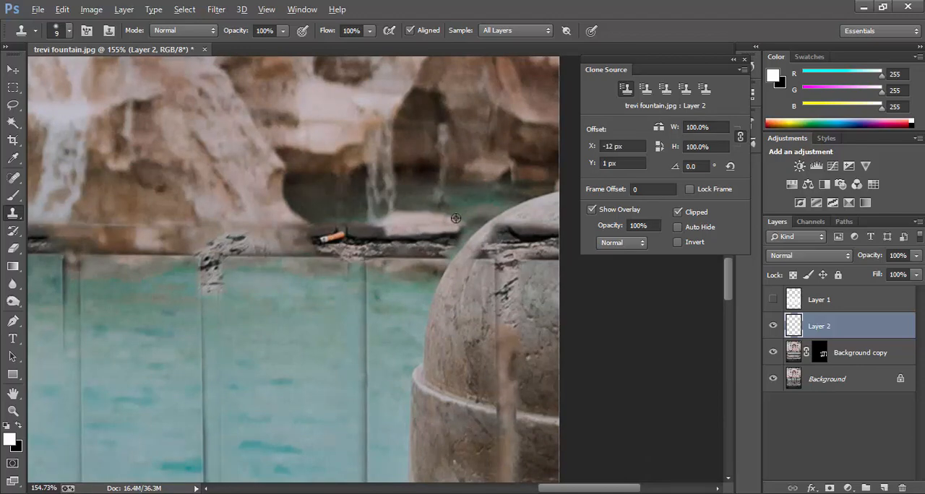
left_click(442, 225, "alt")
mouse_move(451, 228)
left_mouse_down()
mouse_move(418, 264)
mouse_move(407, 237)
mouse_move(370, 250)
left_mouse_up()
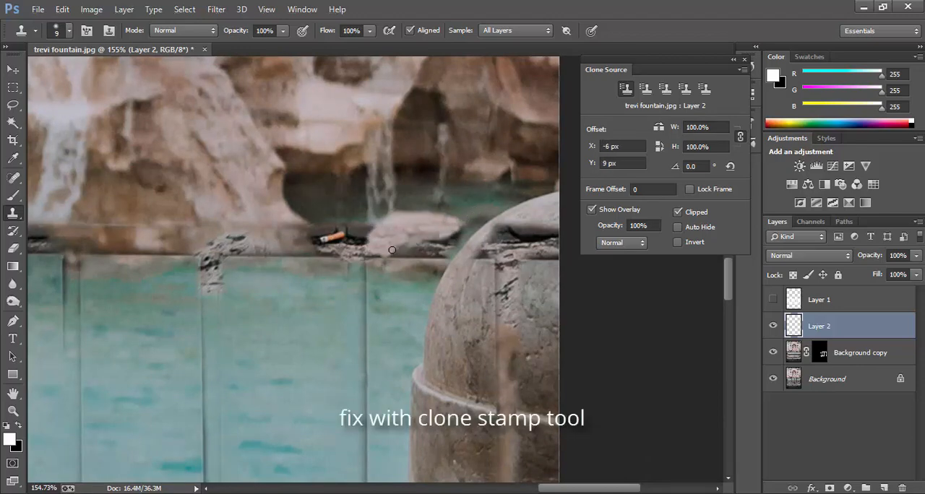
mouse_move(427, 238)
left_mouse_down()
mouse_move(381, 255)
mouse_move(444, 246)
mouse_move(434, 253)
left_mouse_up()
left_click(414, 234, "alt")
left_click(418, 238, "alt")
left_click(445, 233, "alt")
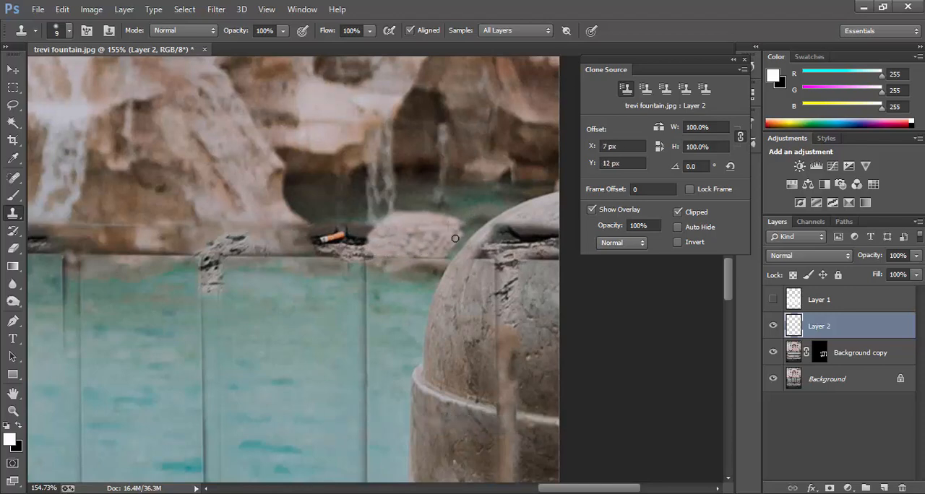
Step: Blend the pale rock's edge into the water beside the pillar with a 10 px Clone Stamp at 24% opacity
key("bracketright")
left_click_drag(283, 31, 252, 50)
left_click(473, 223, "alt")
left_click_drag(462, 235, 460, 244)
left_click(449, 239, "alt")
left_click_drag(282, 30, 263, 52)
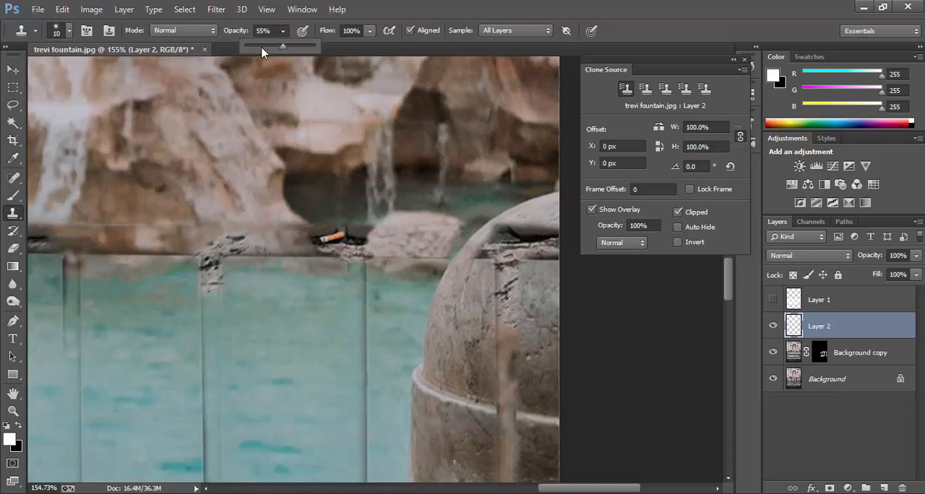
left_click_drag(447, 250, 451, 237)
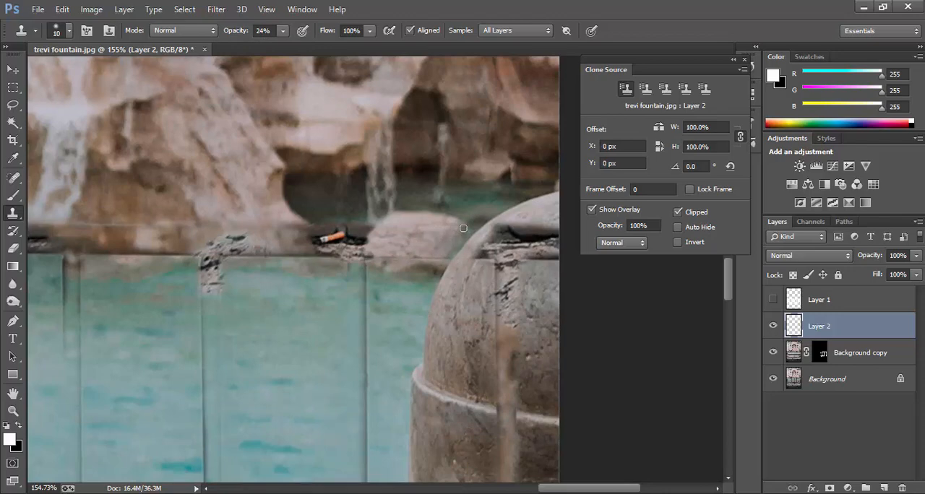
left_click(481, 208, "alt")
left_click_drag(457, 210, 428, 213)
Step: Restore Clone Stamp opacity to 100% and clone stone texture over the rail and bar remnants on the pillar's dome
key("0")
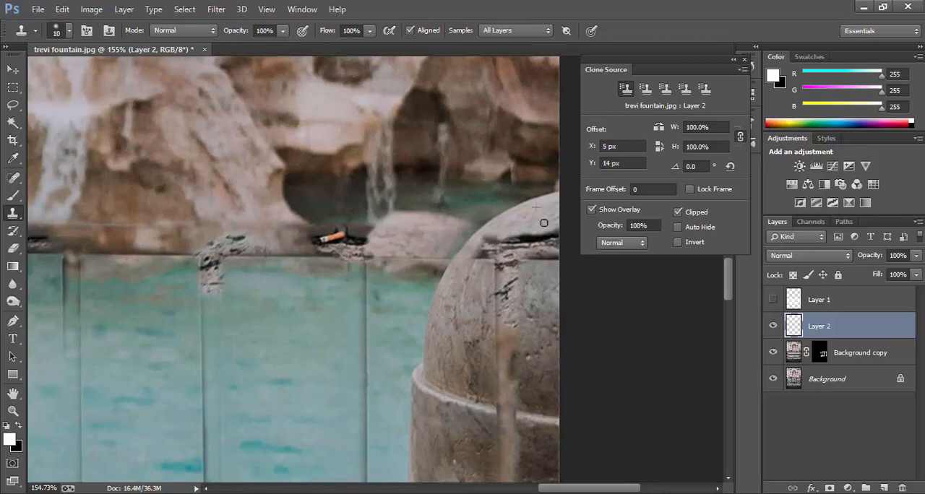
scroll(560, 228, "up", 1)
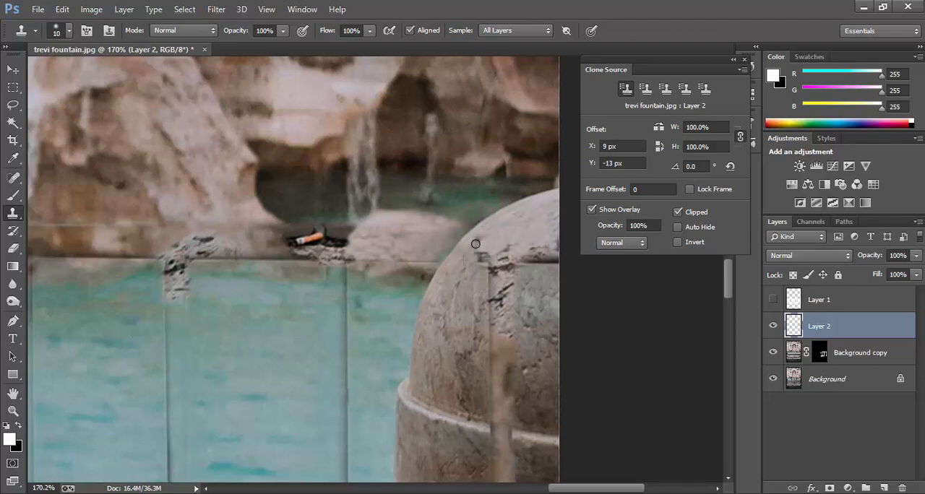
left_click(480, 257, "alt")
left_click(468, 297, "alt")
left_click_drag(490, 267, 489, 288)
key("]")
left_click(482, 299, "alt")
left_click(490, 258)
left_click(478, 298, "alt")
left_click(537, 284, "alt")
mouse_move(498, 252)
left_mouse_down()
mouse_move(537, 283)
mouse_move(483, 248)
mouse_move(531, 296)
mouse_move(513, 237)
mouse_move(549, 233)
mouse_move(554, 270)
mouse_move(525, 263)
mouse_move(506, 281)
left_mouse_up()
left_click(513, 237, "alt")
left_click(552, 235, "alt")
left_click(528, 273, "alt")
Step: Clone stone over the bar remnant on the dome's lower part down to the pillar's ridge with a 15 px brush
scroll(526, 289, "down", 2)
scroll(526, 282, "up", 2)
left_click(466, 258, "alt")
mouse_move(486, 226)
left_mouse_down()
mouse_move(485, 270)
mouse_move(499, 262)
left_mouse_up()
left_click(510, 296, "alt")
scroll(503, 318, "down", 1)
left_click(526, 294, "alt")
mouse_move(501, 308)
left_mouse_down()
mouse_move(496, 326)
mouse_move(479, 324)
left_mouse_up()
left_click(454, 323, "alt")
left_click(509, 289, "alt")
left_click_drag(486, 278, 484, 232)
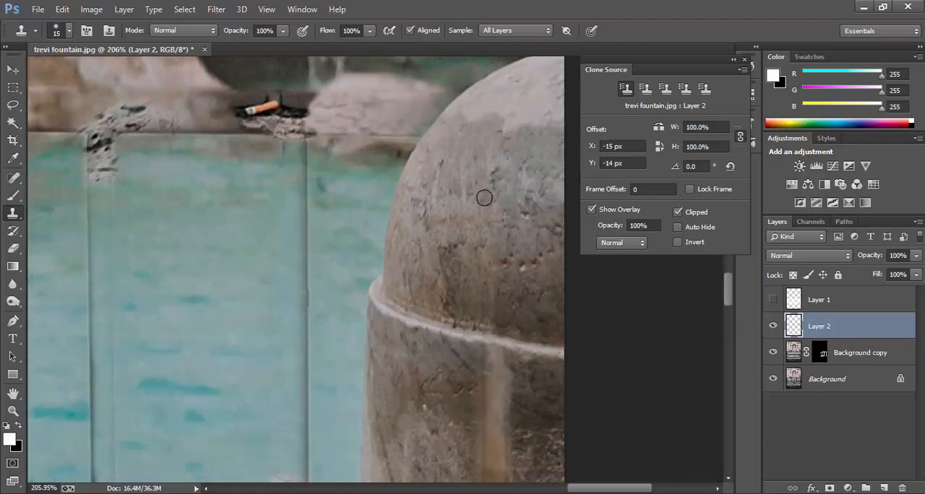
Step: Clone stone over the tan bar streak directly below the pillar's ridge
scroll(487, 260, "down", 1)
left_click(456, 292, "alt")
left_click_drag(489, 294, 496, 322)
left_click(507, 315, "alt")
scroll(506, 312, "down", 3)
left_click_drag(492, 277, 497, 360)
left_click(445, 285, "alt")
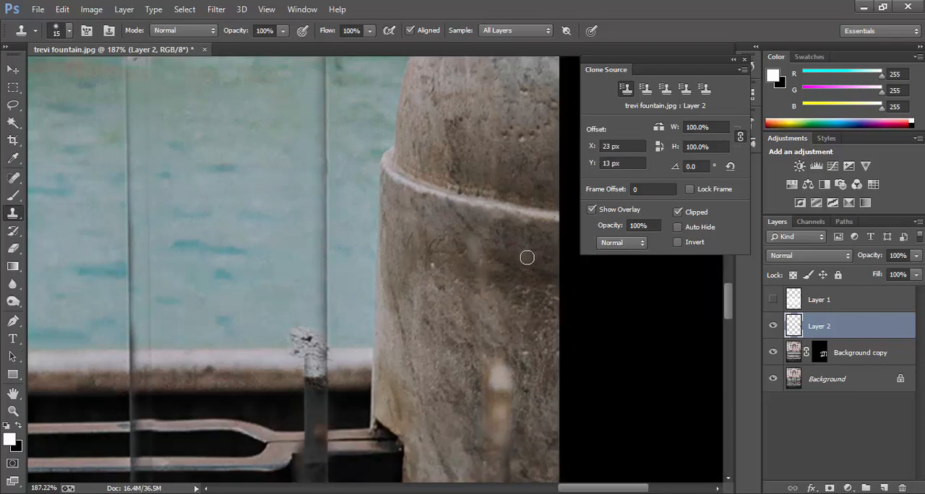
Step: Enlarge the Clone Stamp brush to 25 px and cover the tan streak farther down the pillar's shaft
scroll(524, 256, "down", 5)
key("bracketright")
key("bracketright")
left_click(495, 303, "alt")
left_click_drag(484, 325, 483, 417)
scroll(483, 417, "down", 1)
left_click(457, 195, "alt")
scroll(473, 177, "up", 2)
left_click(461, 200, "alt")
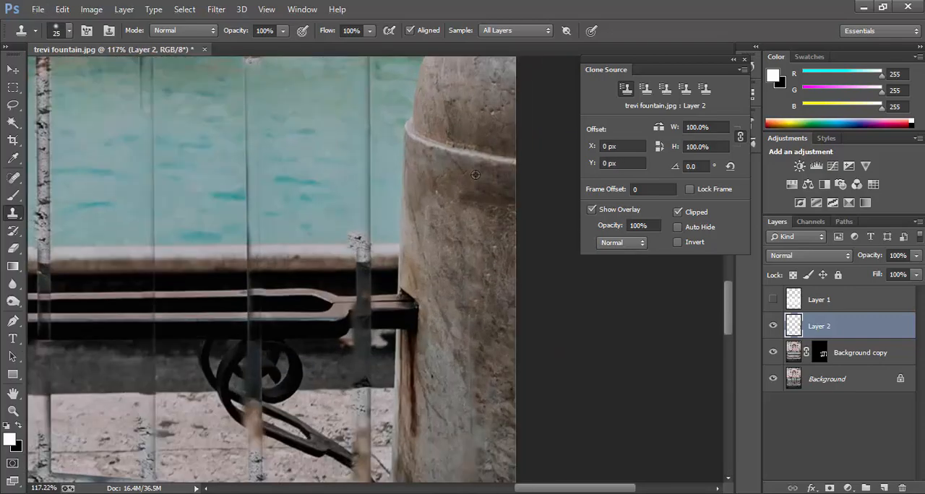
Step: Clone over the remaining barrier traces on the lower part of the pillar and around its base
scroll(477, 217, "down", 3)
left_click(492, 318, "alt")
mouse_move(494, 344)
left_mouse_down()
mouse_move(495, 375)
mouse_move(466, 382)
left_mouse_up()
left_click(478, 307, "alt")
left_click(459, 323, "alt")
mouse_move(428, 353)
left_mouse_down()
mouse_move(402, 369)
mouse_move(386, 417)
left_mouse_up()
scroll(402, 369, "up", 1)
left_click(391, 314, "alt")
scroll(361, 376, "down", 1)
left_click(351, 358, "alt")
mouse_move(376, 346)
left_mouse_down()
mouse_move(372, 391)
mouse_move(409, 405)
mouse_move(408, 419)
left_mouse_up()
scroll(380, 404, "up", 1)
left_click(379, 421, "alt")
scroll(399, 418, "down", 6)
Step: Reduce the Clone Stamp brush to 15 px and collapse the Clone Source settings
key("bracketleft")
key("bracketleft")
scroll(394, 191, "up", 3)
scroll(357, 127, "up", 6)
left_click(733, 60)
Step: Clone over the barrier fragments along the pool's far edge and the vertical bar streak in the water nearest the pillar
scroll(323, 145, "up", 1)
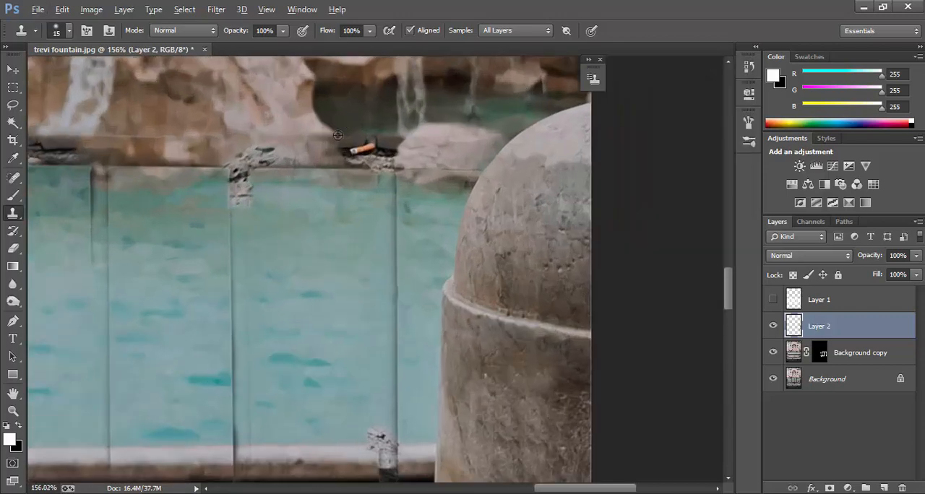
scroll(282, 237, "down", 12)
left_click(774, 326)
left_click(774, 326)
scroll(292, 226, "up", 11)
left_click(349, 157, "alt")
mouse_move(349, 172)
left_mouse_down()
mouse_move(328, 178)
mouse_move(371, 181)
mouse_move(354, 175)
mouse_move(329, 188)
left_mouse_up()
left_click(293, 161, "alt")
left_click(395, 193, "alt")
left_click_drag(371, 193, 371, 296)
mouse_move(343, 192)
left_mouse_down()
mouse_move(367, 192)
mouse_move(367, 281)
left_mouse_up()
Step: Enlarge the Clone Stamp brush to 25 px and clone over the next vertical bar streak through the water and ledge
scroll(366, 233, "down", 8)
key("bracketright")
key("bracketright")
left_click(332, 281, "alt")
scroll(364, 309, "down", 2)
scroll(364, 312, "down", 3)
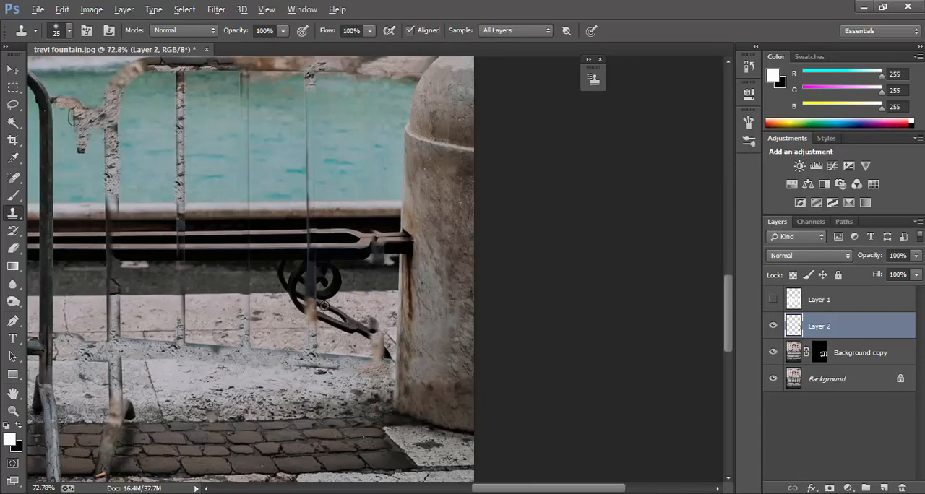
scroll(343, 224, "up", 1)
scroll(339, 216, "up", 3)
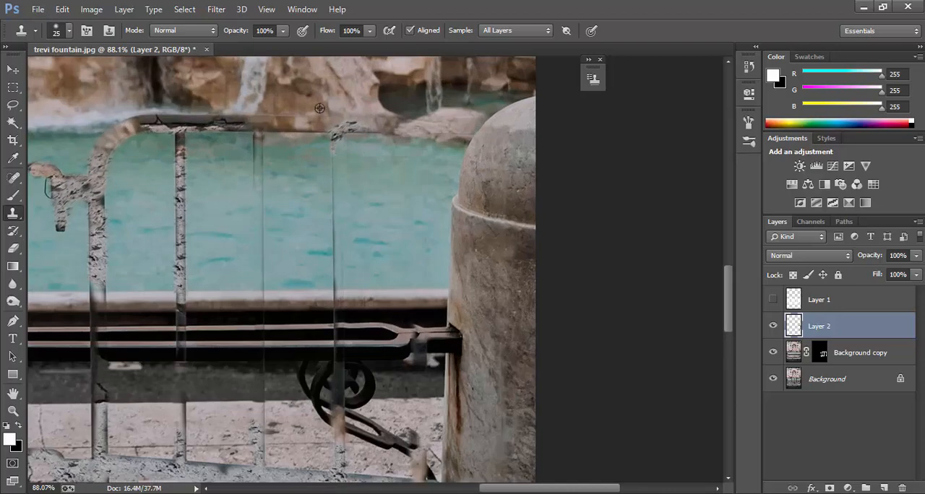
scroll(329, 260, "up", 2)
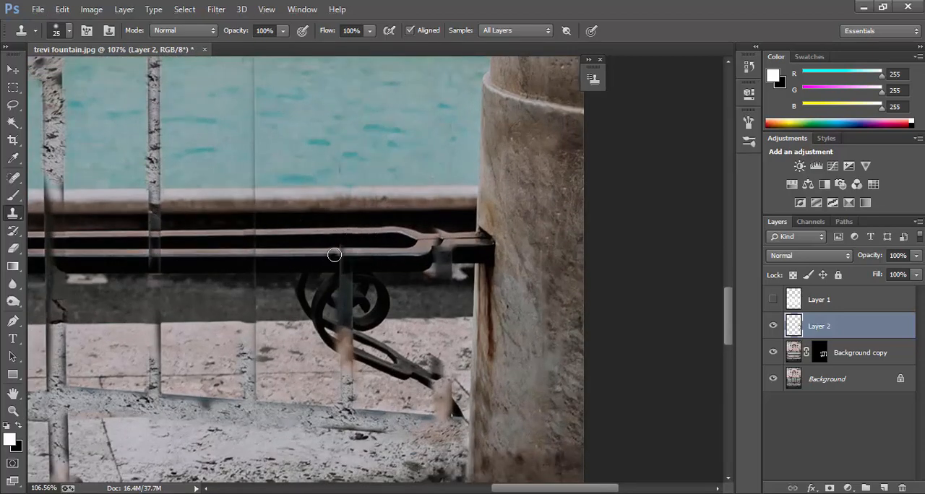
Step: Clone pale stone over the tan bar streak just beneath the iron scroll bracket
scroll(345, 298, "up", 2)
left_click(386, 390, "alt")
mouse_move(354, 374)
left_mouse_down()
mouse_move(341, 347)
mouse_move(387, 368)
mouse_move(359, 349)
left_mouse_up()
Step: Reduce the Clone Stamp brush to 10 px and rebuild the lower arm of the iron bracket over the tan patch
key("bracketleft")
key("bracketleft")
key("bracketleft")
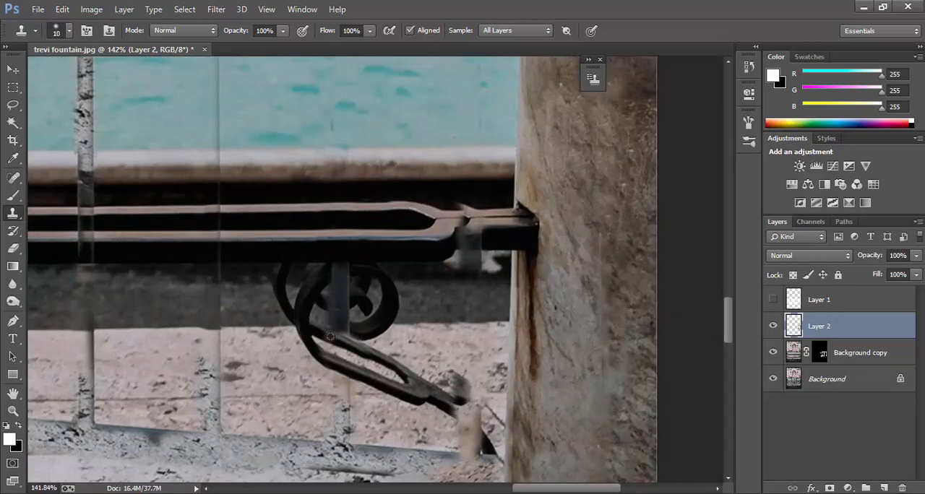
mouse_move(450, 413)
left_mouse_down()
mouse_move(477, 443)
mouse_move(478, 432)
left_mouse_up()
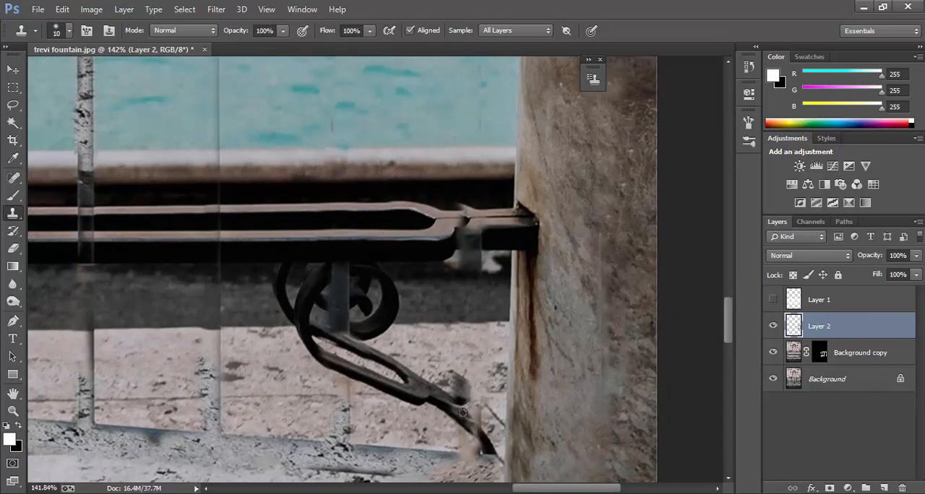
scroll(488, 421, "down", 2)
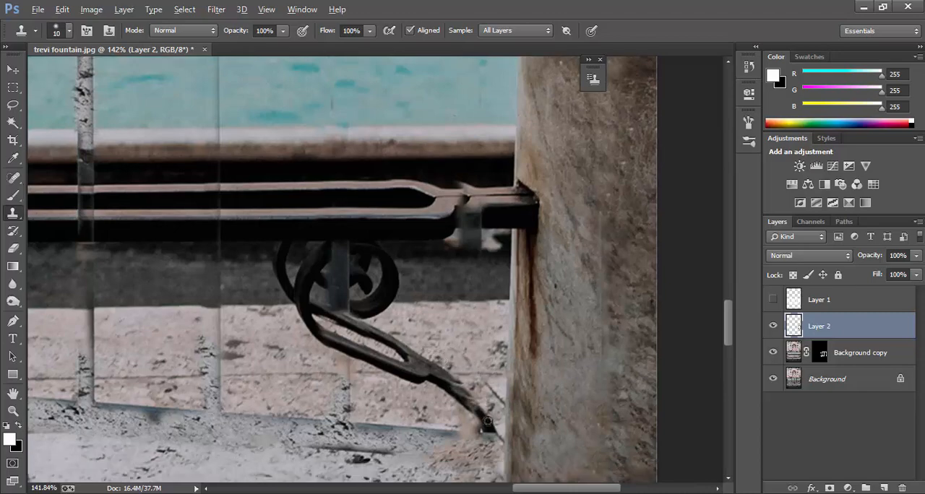
Step: Enlarge the Clone Stamp brush to 25 px and set the clone source rotation to 15 degrees
scroll(445, 423, "down", 6)
key("bracketright")
key("bracketright")
key("bracketright")
scroll(446, 356, "up", 4)
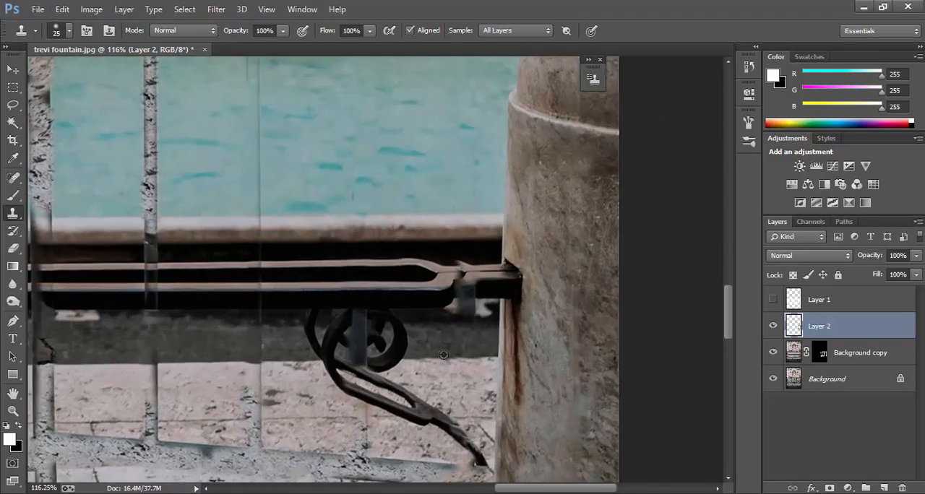
left_click(318, 10)
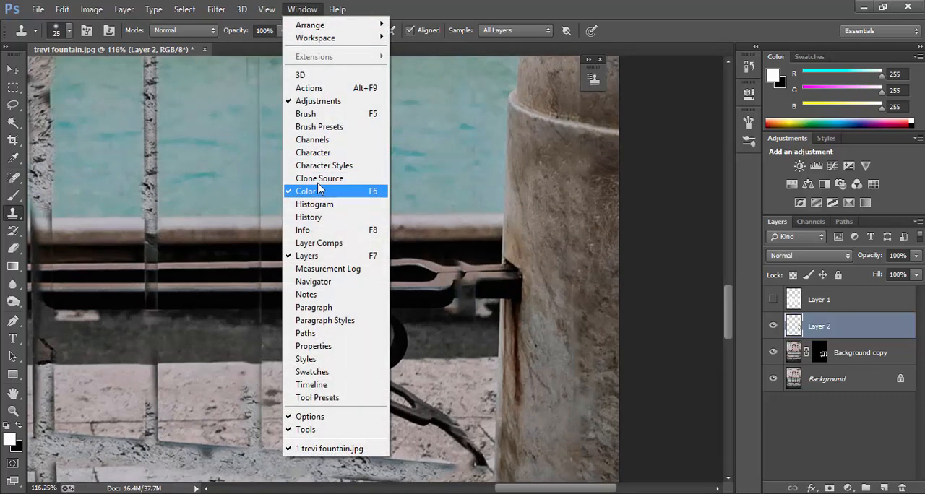
left_click(320, 179)
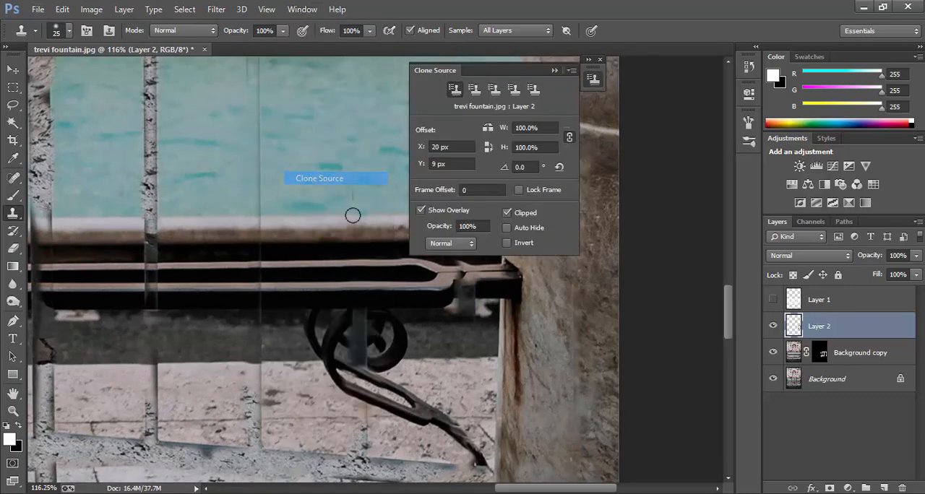
left_click(531, 168)
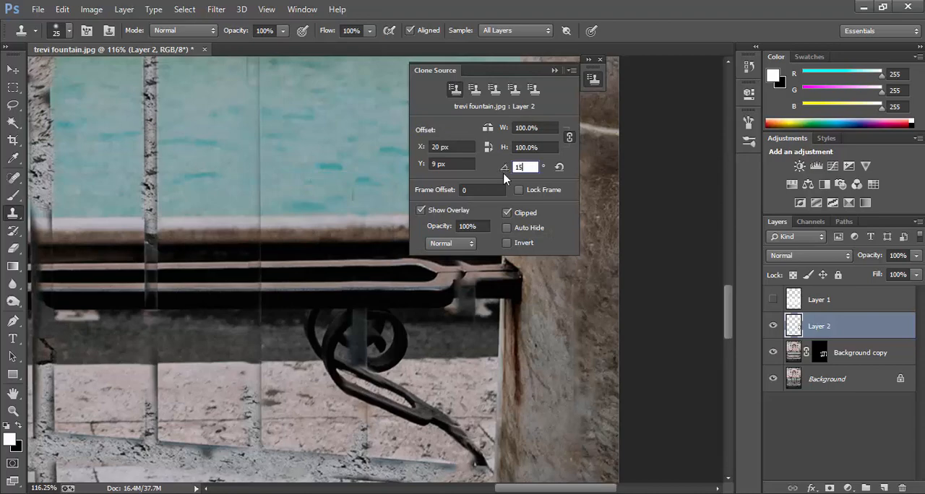
key("Return")
Step: Clone the spiral's upper curve across the barrier bar, refining it with the brush reduced to 10 px
scroll(362, 377, "up", 3)
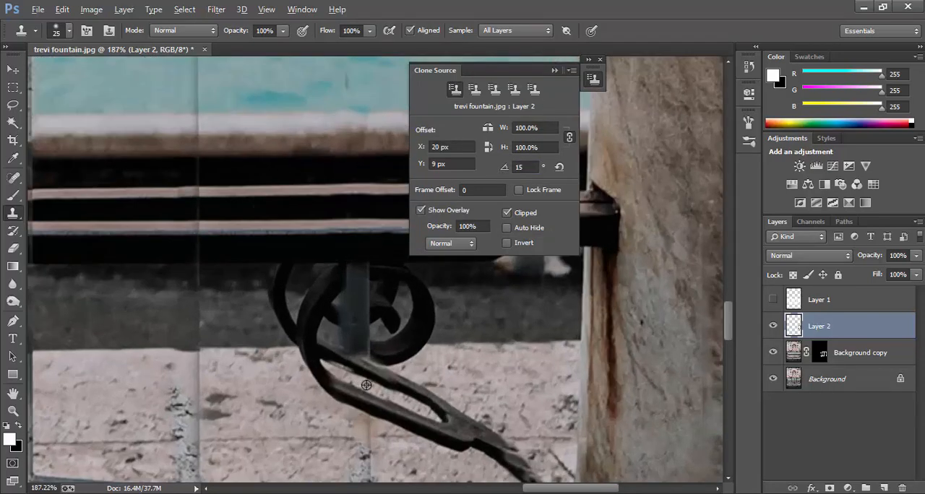
left_click(330, 282, "alt")
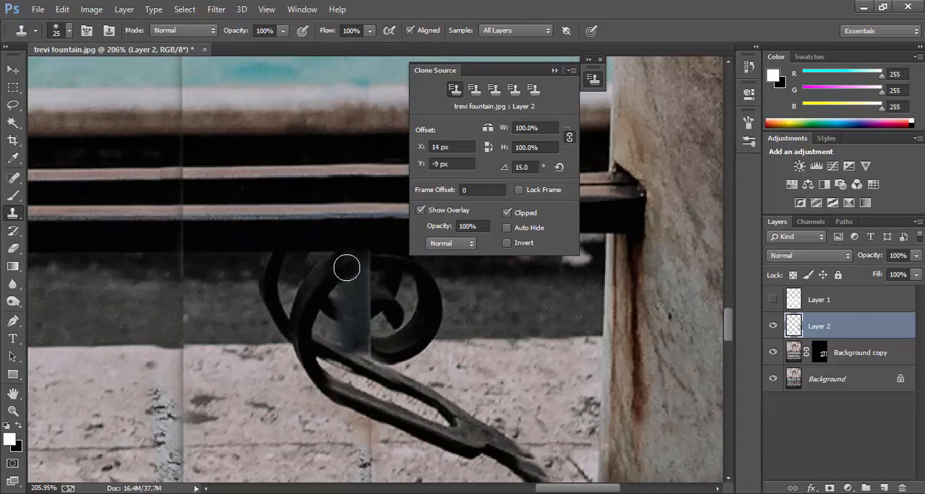
mouse_move(349, 268)
left_mouse_down()
mouse_move(361, 256)
mouse_move(328, 264)
mouse_move(342, 259)
left_mouse_up()
key("bracketleft")
key("bracketleft")
key("bracketleft")
left_click(349, 258, "alt")
left_click(388, 242, "alt")
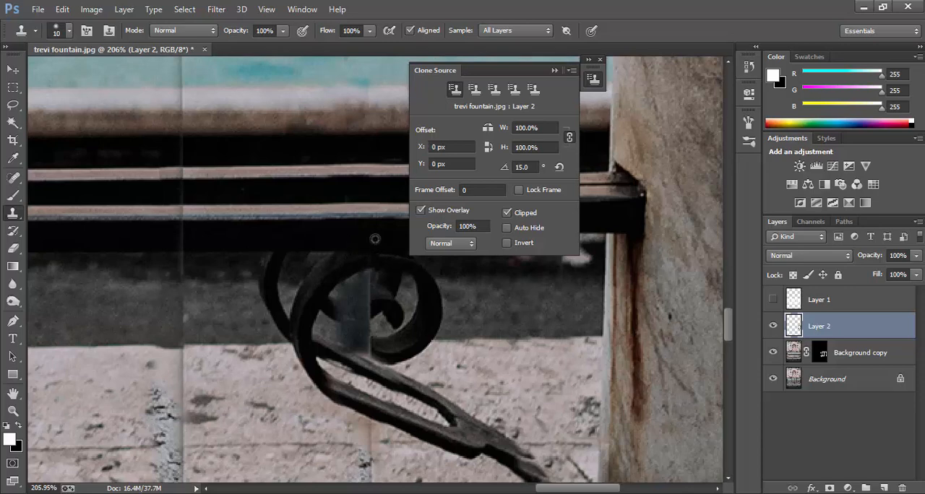
Step: Clone the spiral's lower curve and inner edge over the remaining piece of barrier bar
scroll(390, 349, "down", 1)
scroll(390, 351, "up", 1)
left_click(390, 351, "alt")
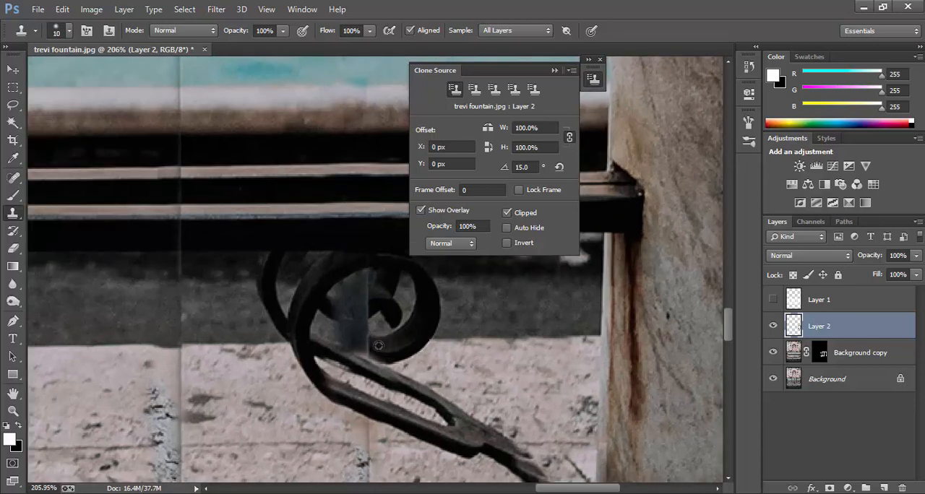
mouse_move(378, 346)
left_mouse_down()
mouse_move(360, 342)
mouse_move(366, 314)
left_mouse_up()
left_click(378, 309, "alt")
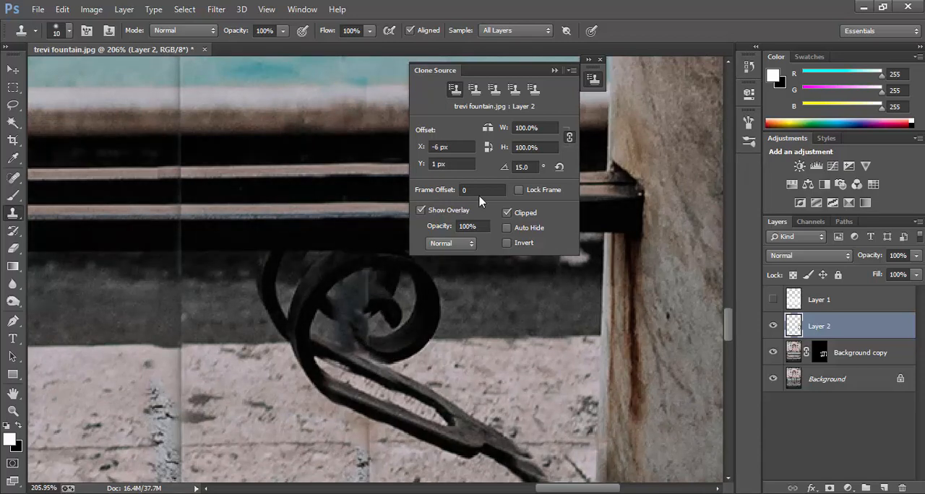
Step: Set the clone source rotation to -15 degrees, extend the spiral's inner curl, and collapse the Clone Source settings
left_click(520, 167)
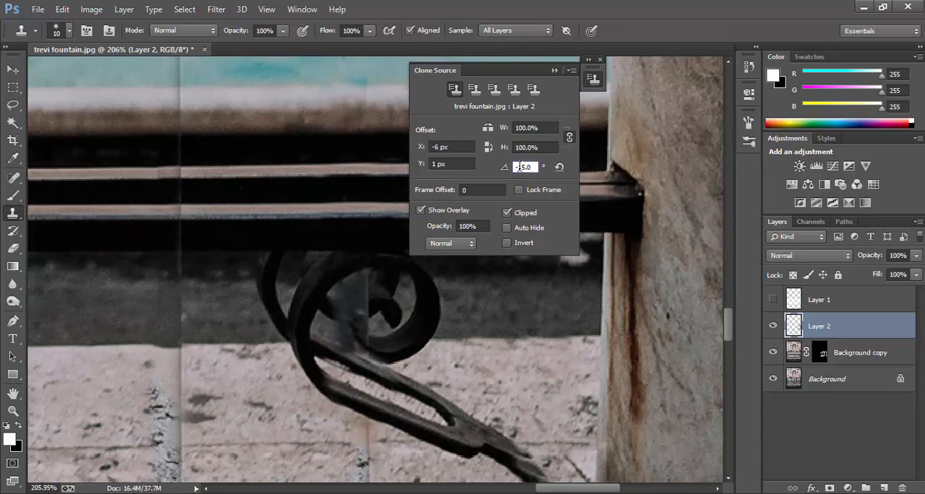
key("Return")
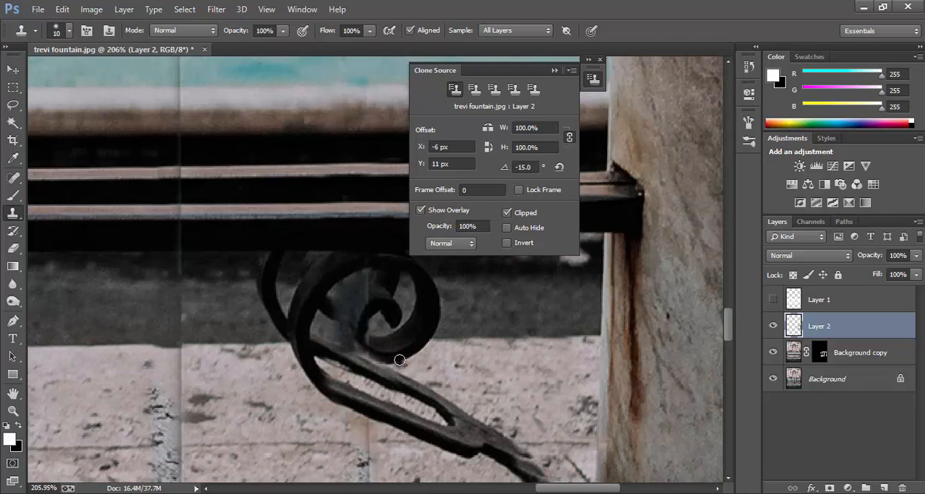
left_click(554, 72)
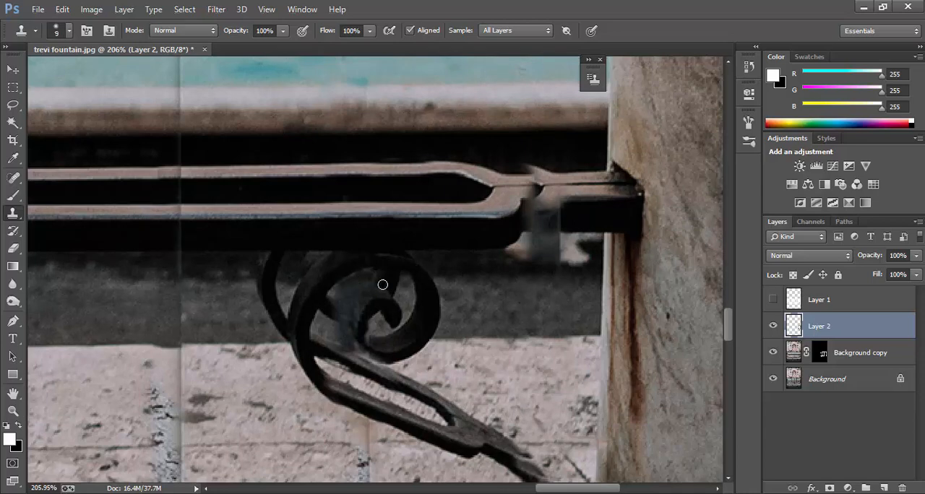
Step: Clone dark metal along the spiral's inner curl with a 9 px brush and undo the last stroke
scroll(331, 301, "up", 1)
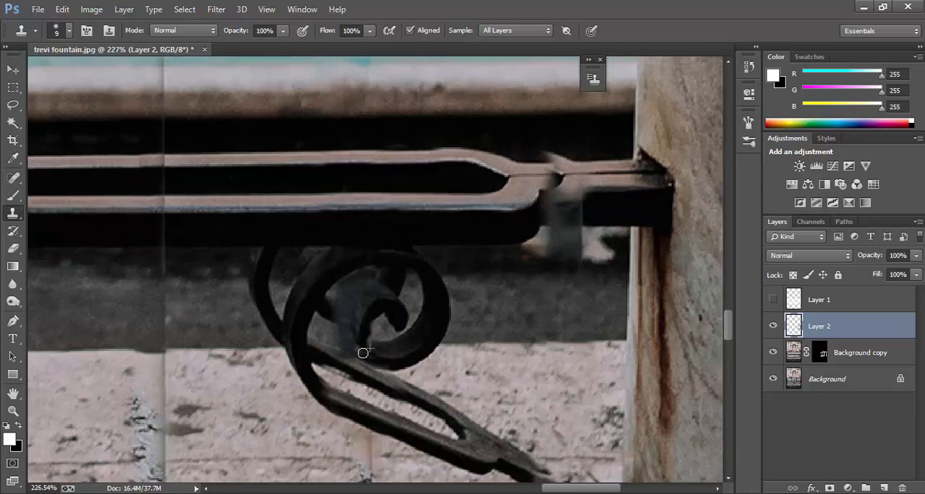
scroll(387, 363, "up", 1)
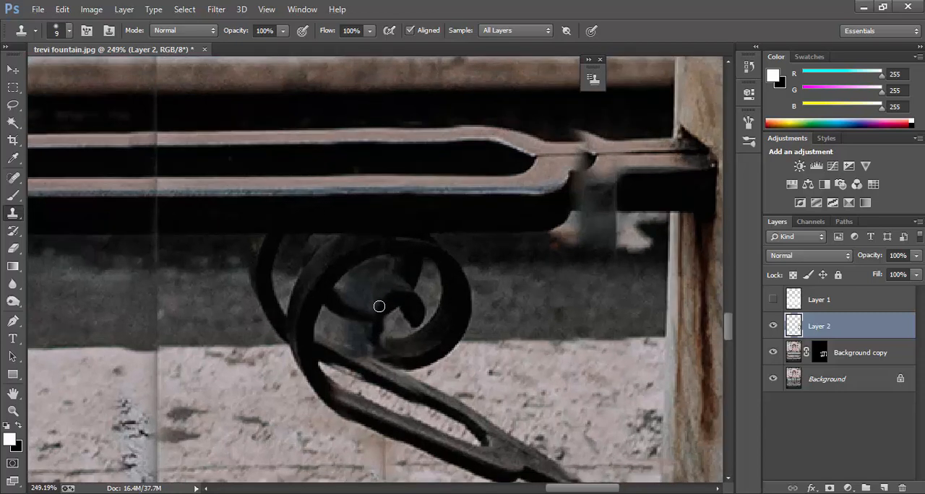
left_click_drag(381, 308, 375, 346)
left_click(376, 317, "alt")
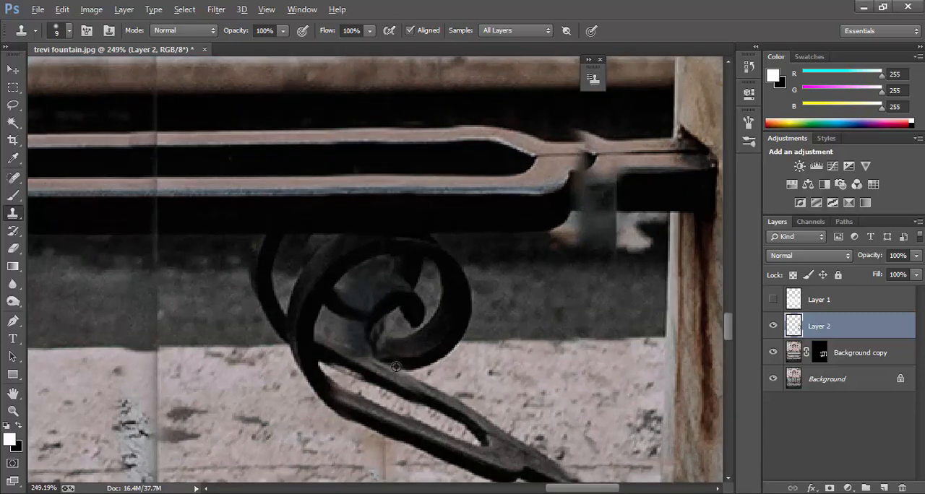
key("ctrl+z")
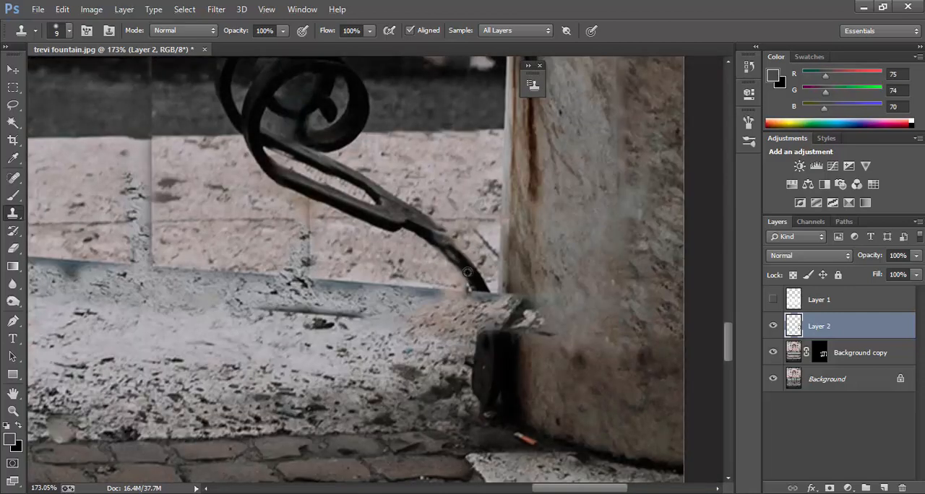
Step: Extend the bracket's lower arm down to its mount and smooth its edges with the brush reduced to 7 px
left_click_drag(490, 329, 480, 298)
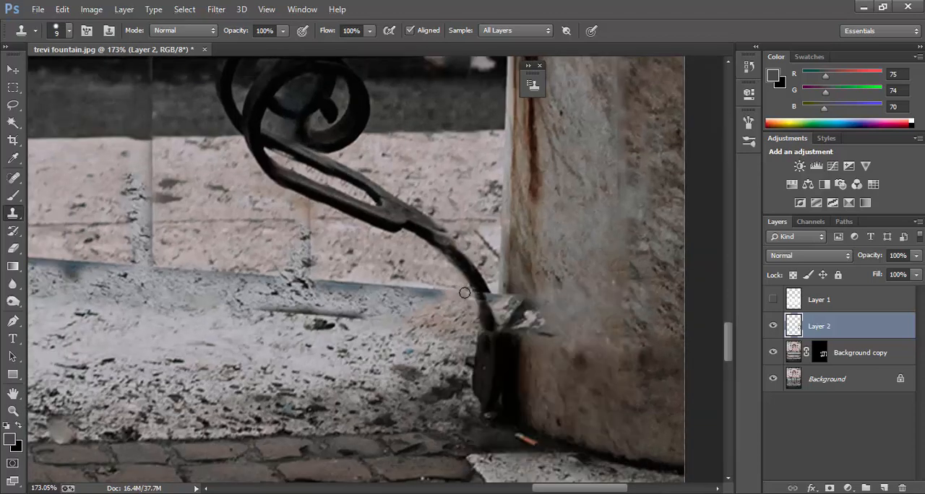
key("bracketleft")
key("bracketleft")
scroll(481, 296, "up", 1)
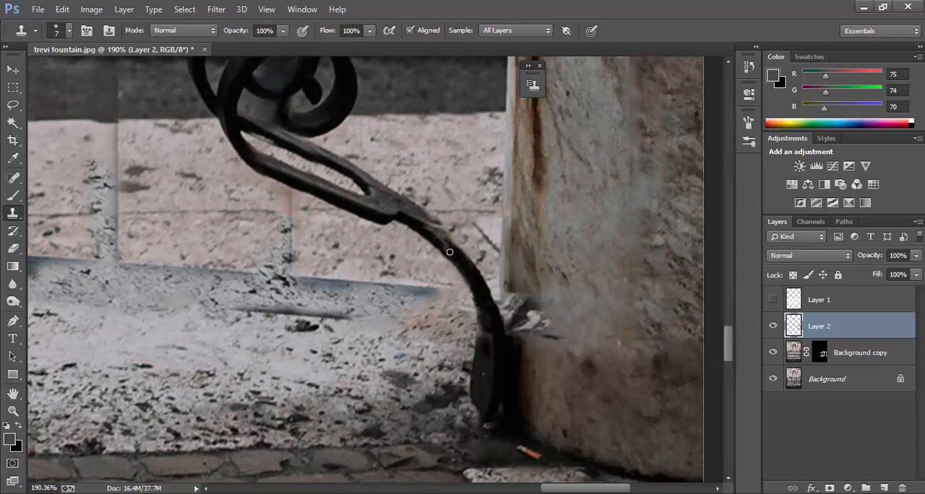
left_click_drag(426, 227, 474, 264)
Step: Set the Clone Stamp opacity to 100% and clone over the debris-like fragments at the pillar's base beside the bracket
key("alt")
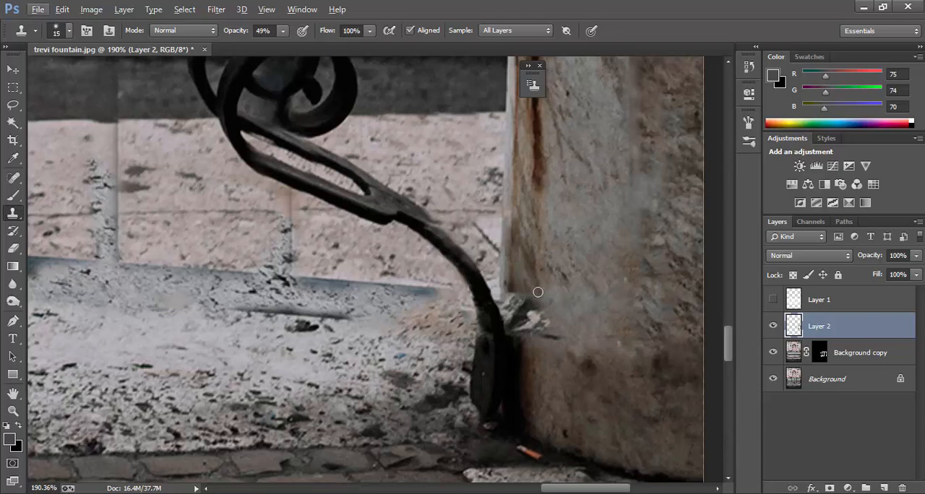
left_click_drag(283, 31, 319, 44)
mouse_move(514, 294)
left_mouse_down()
mouse_move(531, 297)
mouse_move(514, 322)
mouse_move(562, 337)
left_mouse_up()
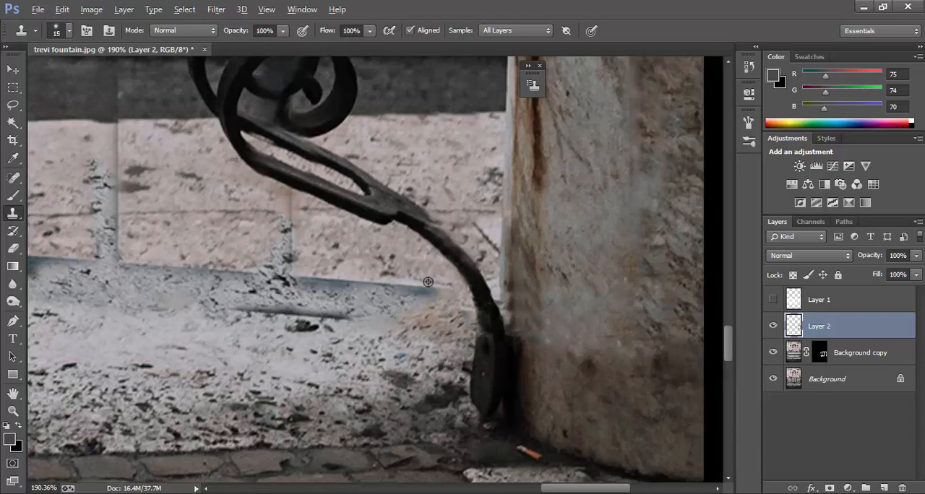
Step: Clone stone over the grey-blue bottom rail streak on the step beside the bracket
left_click(428, 282, "alt")
mouse_move(436, 291)
left_mouse_down()
mouse_move(370, 291)
mouse_move(371, 310)
mouse_move(322, 316)
left_mouse_up()
left_click(372, 329, "alt")
left_click_drag(329, 281, 300, 280)
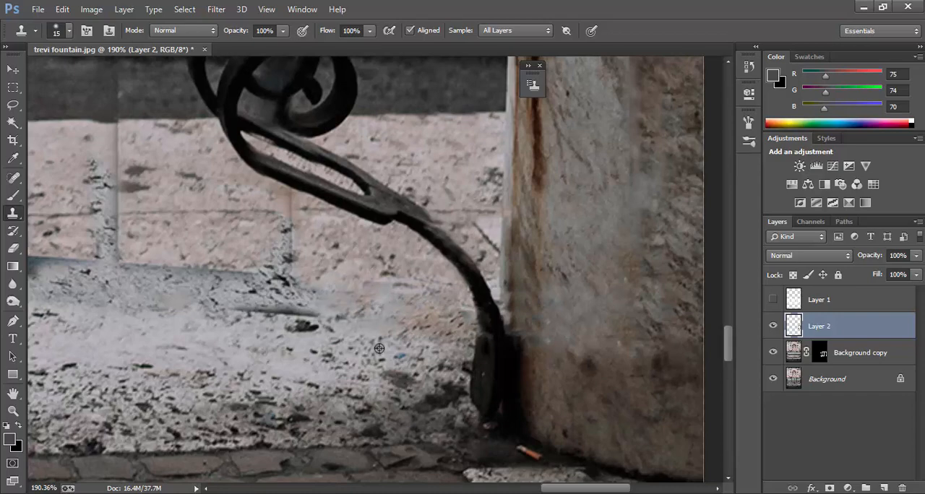
Step: Clone stone over the dark line on the lower slab and the vertical bar stub below the bracket
left_click(379, 348, "alt")
left_click_drag(352, 318, 288, 323)
left_click_drag(305, 314, 244, 311)
left_click_drag(317, 328, 298, 327)
left_click(315, 280, "alt")
left_click_drag(303, 278, 258, 299)
left_click_drag(299, 258, 255, 289)
Step: Clone black metal over the grey bar patch where the railing joins the pillar
scroll(359, 288, "down", 3)
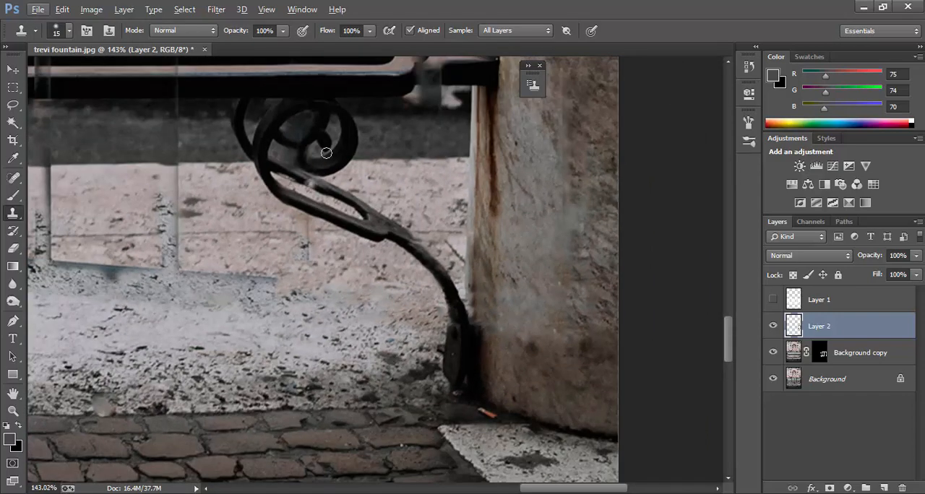
scroll(326, 152, "up", 3)
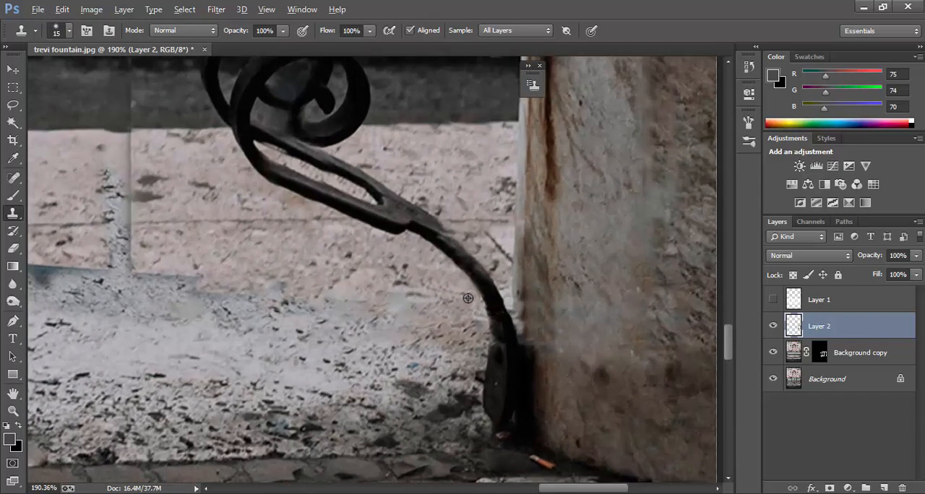
scroll(469, 298, "down", 7)
scroll(488, 169, "up", 8)
left_click(487, 169, "alt")
mouse_move(456, 182)
left_mouse_down()
mouse_move(431, 175)
mouse_move(436, 163)
left_mouse_up()
left_click(446, 152, "alt")
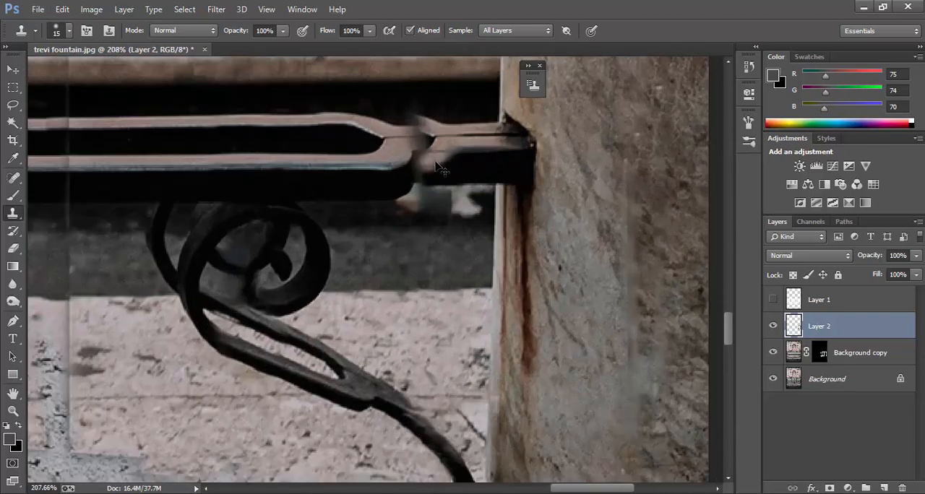
Step: Reduce the Clone Stamp brush to 8 px and rebuild the edges of the railing's forked joint near the pillar
key("bracketleft")
key("bracketleft")
key("bracketleft")
scroll(419, 159, "up", 2)
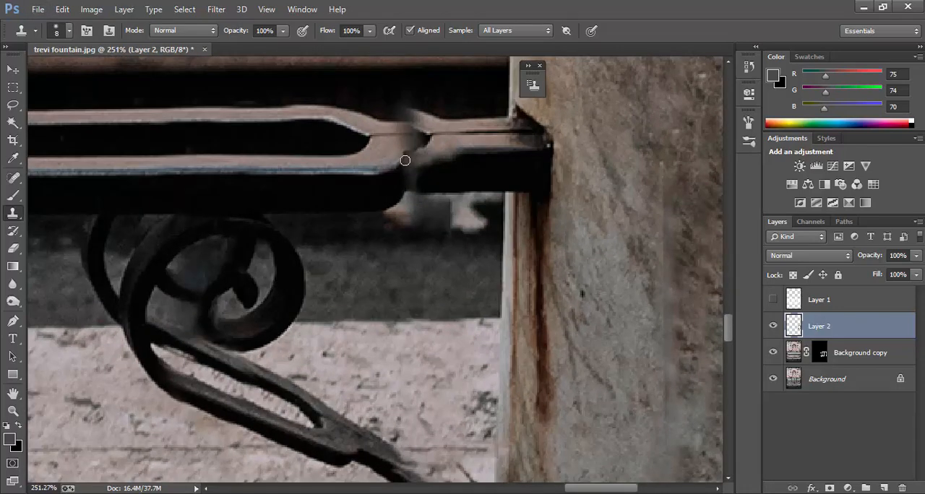
scroll(466, 166, "down", 3)
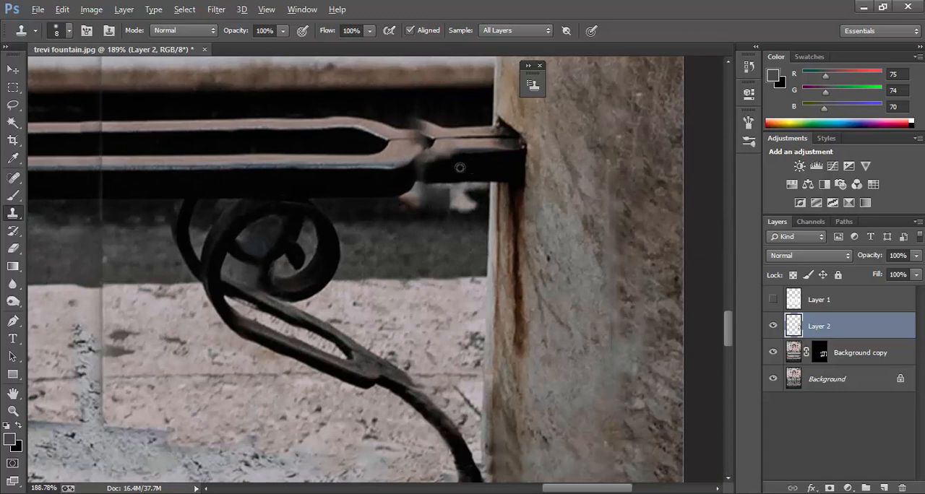
left_click(458, 161, "alt")
left_click_drag(436, 163, 408, 137)
left_click(468, 140, "alt")
Step: Enlarge the Clone Stamp brush to 20 px and clone over the thin vertical streak crossing the railing, ledge and pavement
scroll(437, 131, "down", 2)
key("bracketright")
key("bracketright")
key("bracketright")
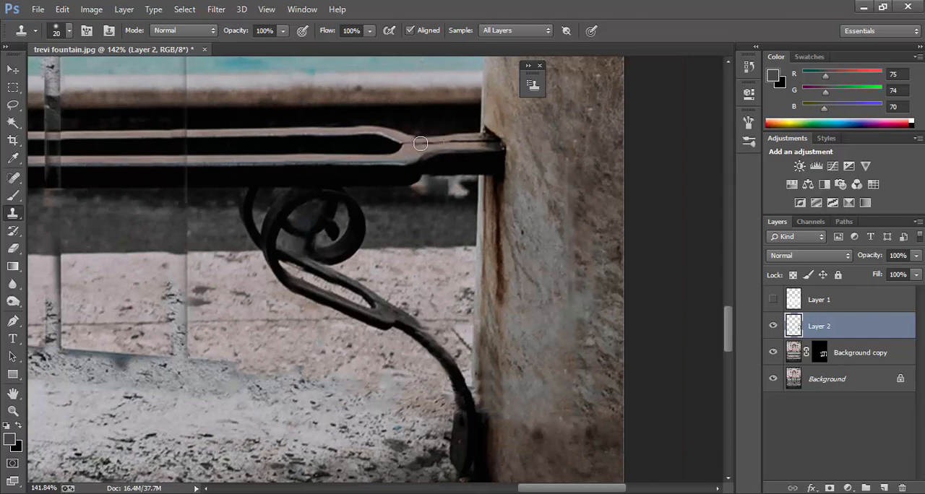
scroll(414, 217, "down", 4)
left_click_drag(470, 242, 580, 261)
scroll(372, 315, "up", 2)
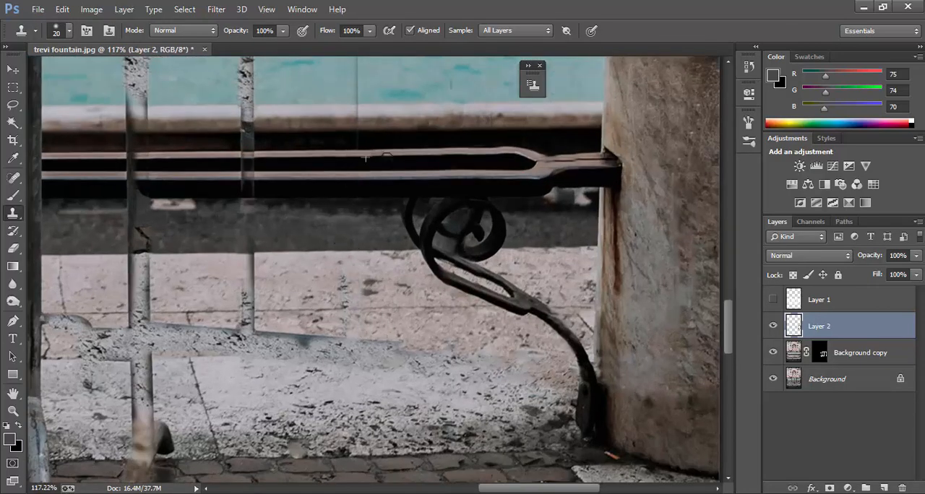
scroll(362, 119, "up", 2)
scroll(362, 119, "down", 7)
left_click_drag(361, 193, 360, 122)
Step: Enlarge the Clone Stamp brush to 35 px and clone over the barrier's top rail remnant along the far waterline
scroll(408, 98, "up", 3)
key("bracketright")
key("bracketright")
key("bracketright")
scroll(384, 108, "up", 2)
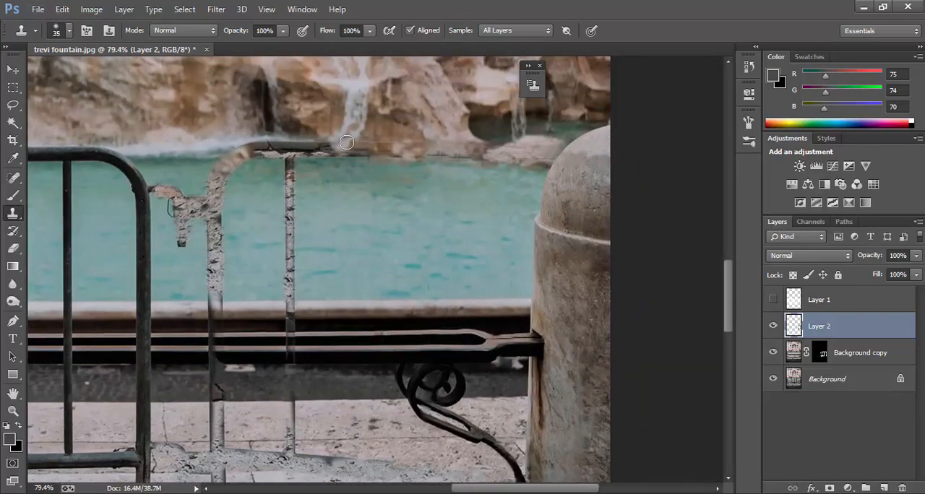
left_click_drag(284, 140, 314, 146)
left_click(222, 165, "alt")
left_click_drag(257, 165, 345, 157)
key("ctrl+z")
key("ctrl+z")
left_click(384, 159, "alt")
left_click_drag(362, 157, 354, 157)
Step: Clone water over the textured vertical bar remnant from the far waterline down to the ledge, finishing at 30 px
left_click(261, 149, "alt")
mouse_move(281, 148)
left_mouse_down()
mouse_move(340, 151)
mouse_move(323, 271)
left_mouse_up()
key("bracketleft")
key("bracketleft")
key("bracketleft")
left_click(339, 189, "alt")
key("bracketright")
key("bracketright")
left_click(347, 186, "alt")
scroll(321, 253, "down", 1)
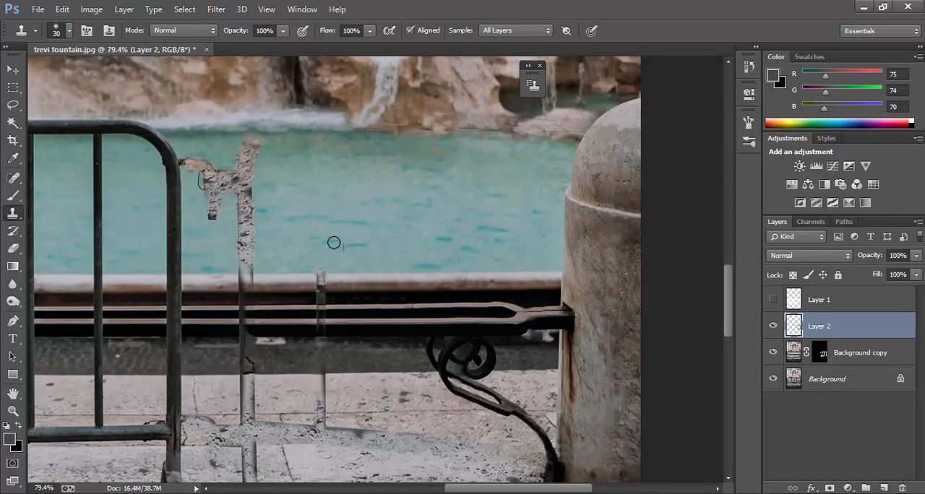
Step: Clone over the thin vertical bar remnant crossing the water's edge, ledge, railing and pavement with the 30 px Clone Stamp brush
scroll(330, 246, "up", 2)
left_click(346, 222, "alt")
mouse_move(309, 219)
left_mouse_down()
mouse_move(320, 256)
mouse_move(323, 423)
left_mouse_up()
scroll(315, 310, "down", 4)
scroll(307, 306, "up", 3)
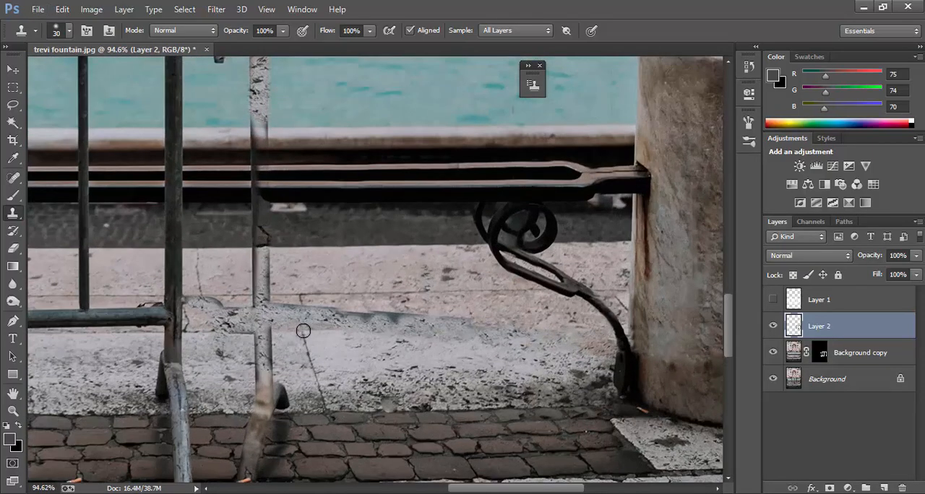
Step: Clone pavement stone over the barrier's bottom rail remnant between the cracked slab joint and the scroll bracket
left_click(302, 331, "alt")
mouse_move(293, 299)
left_mouse_down()
mouse_move(339, 316)
mouse_move(472, 320)
mouse_move(496, 331)
left_mouse_up()
left_click(331, 330, "alt")
scroll(556, 384, "down", 4)
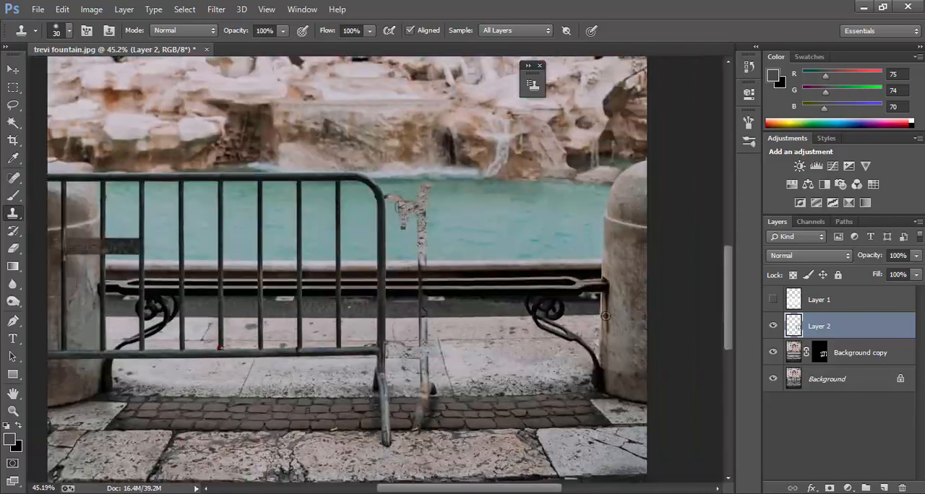
Step: Reduce the Clone Stamp brush to 8 px and touch up the railing's edges near the right-hand pillar
scroll(598, 302, "up", 5)
key("bracketleft")
key("bracketleft")
key("bracketleft")
mouse_move(596, 280)
left_mouse_down()
mouse_move(542, 283)
mouse_move(550, 294)
left_mouse_up()
scroll(549, 285, "down", 5)
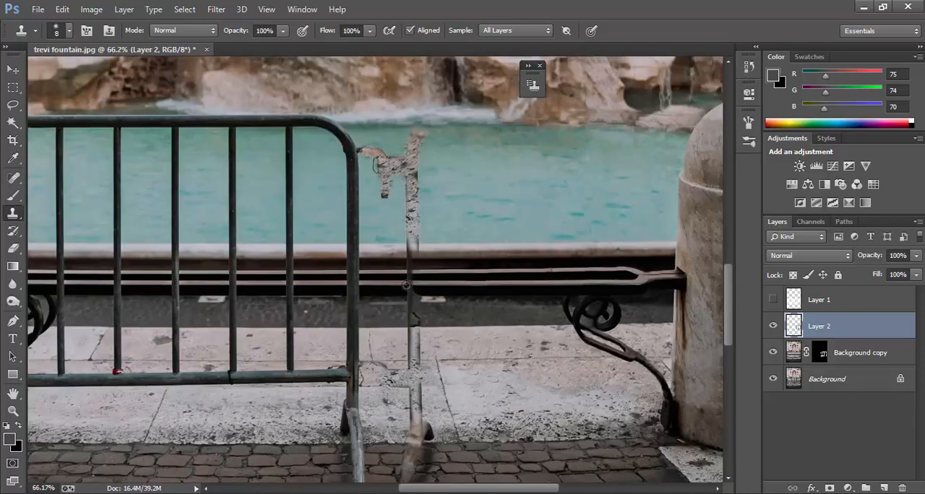
Step: Enlarge the Clone Stamp brush to 35 px and clone over the textured bar remnant crossing the railing, ledge and water
key("bracketright")
key("bracketright")
scroll(418, 288, "up", 6)
scroll(464, 346, "down", 3)
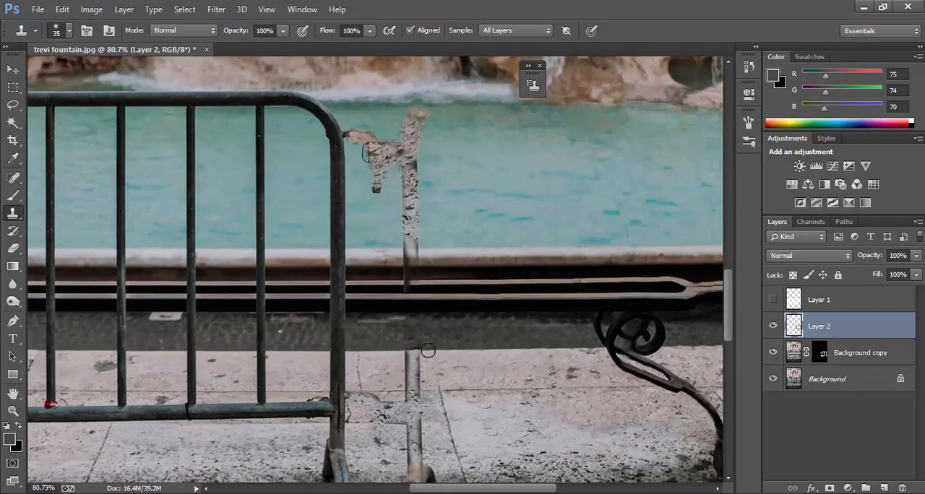
left_click_drag(407, 287, 407, 273)
scroll(411, 211, "up", 1)
mouse_move(411, 211)
left_mouse_down()
mouse_move(420, 145)
mouse_move(382, 198)
mouse_move(367, 159)
left_mouse_up()
scroll(434, 202, "down", 3)
Step: Clone pale pavement stone over the vertical bar remnant and the leftover rail joint beside the standing barrier
scroll(453, 275, "up", 3)
left_click(469, 256, "alt")
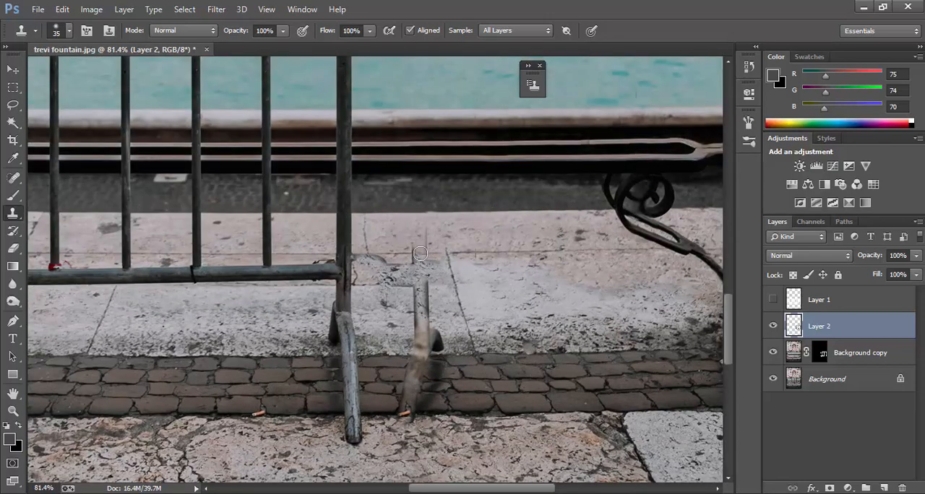
left_click_drag(423, 256, 420, 305)
mouse_move(451, 355)
left_mouse_down()
mouse_move(404, 285)
mouse_move(416, 256)
mouse_move(361, 290)
left_mouse_up()
left_click(496, 271, "alt")
Step: Clone over the removed barrier's foot on the cobblestones, reducing the Clone Stamp brush to 20 px
scroll(451, 403, "up", 1)
mouse_move(415, 378)
left_mouse_down()
mouse_move(437, 360)
mouse_move(419, 372)
mouse_move(460, 371)
mouse_move(413, 370)
left_mouse_up()
scroll(397, 374, "up", 2)
key("bracketleft")
key("bracketleft")
key("bracketleft")
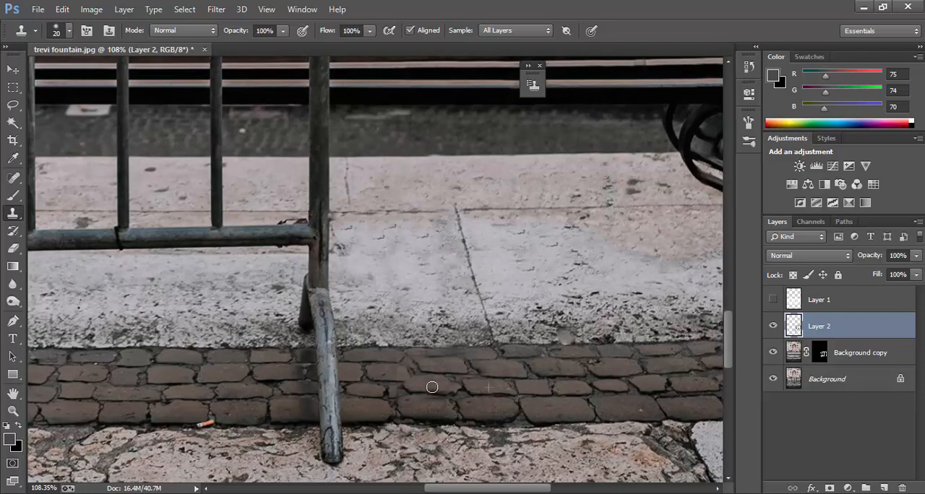
key("ctrl+0")
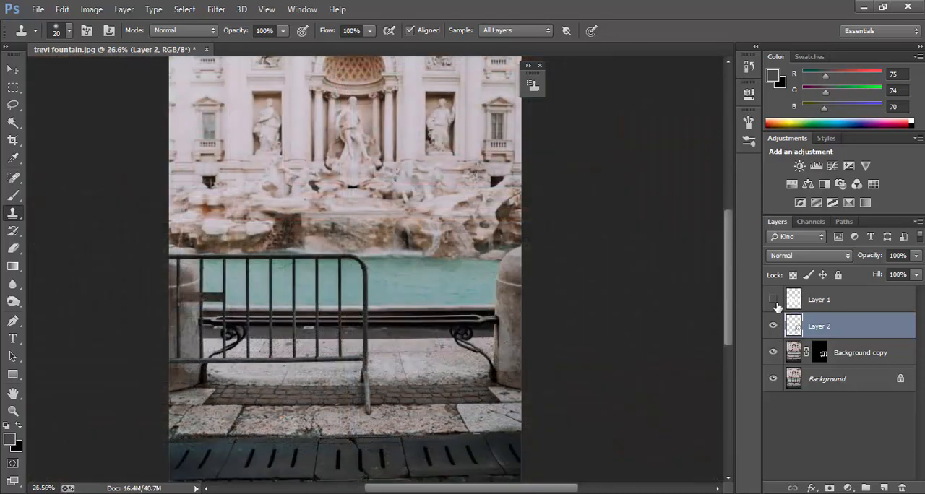
Step: Compare the retouched photo with the original by toggling the visibility of the layers above the Background
left_click(773, 299)
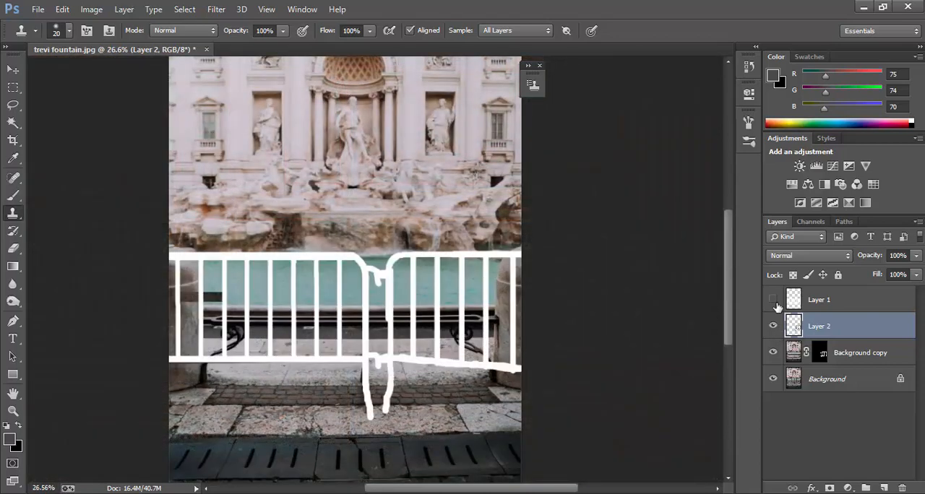
left_click(774, 326)
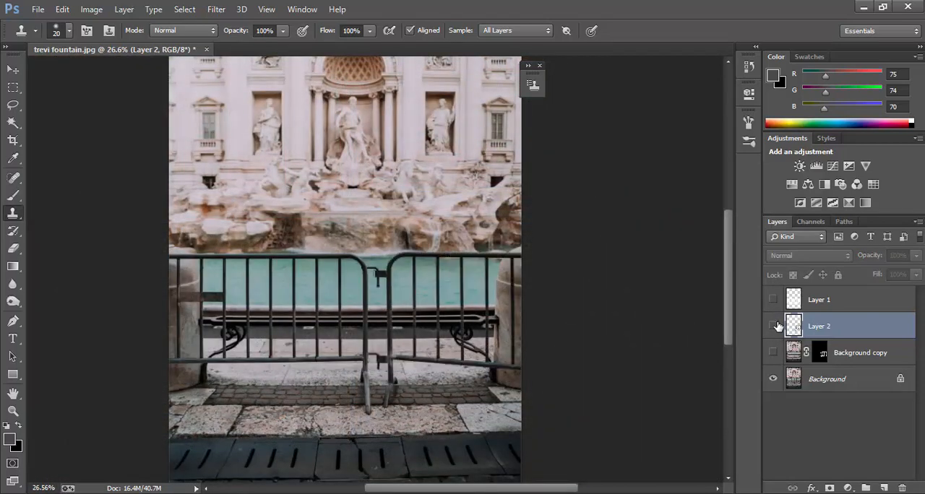
left_click(773, 352)
left_click(773, 326)
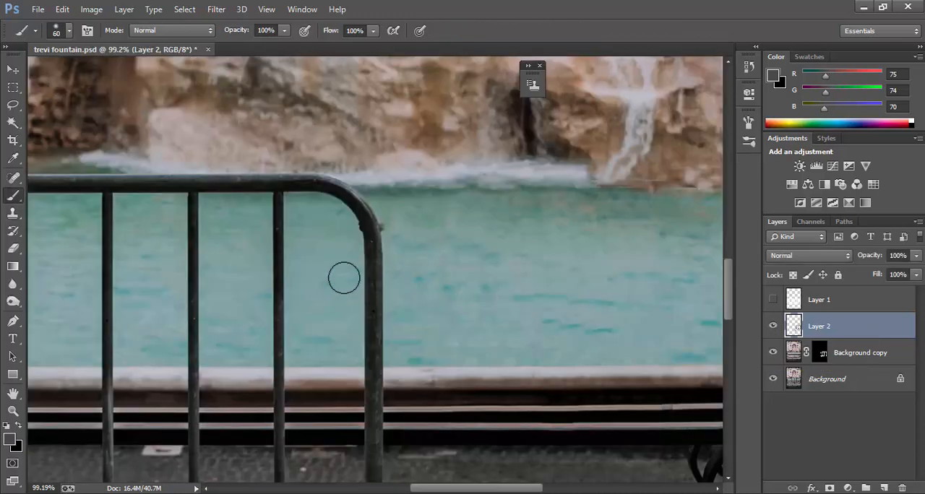
Step: Paint white on the Background copy layer mask with a 25 px brush over the remaining barrier's end post and nearest vertical bar
left_click(821, 354)
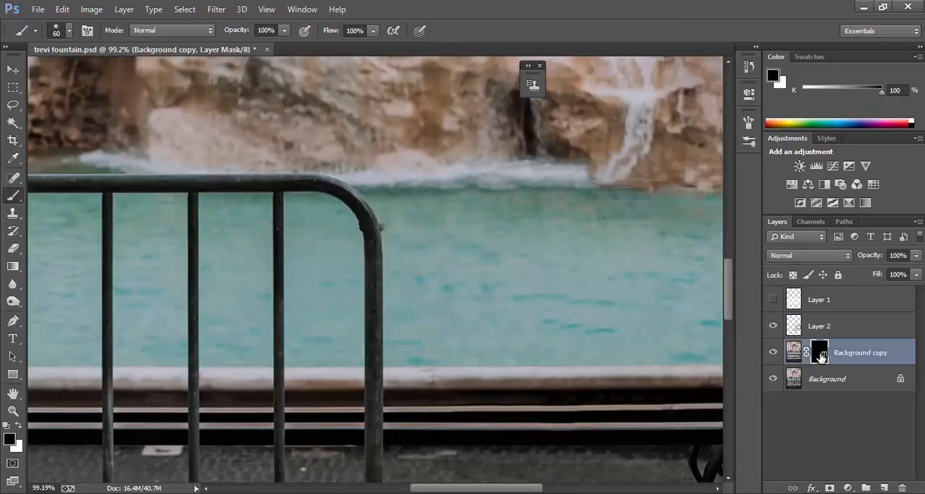
scroll(344, 229, "up", 3)
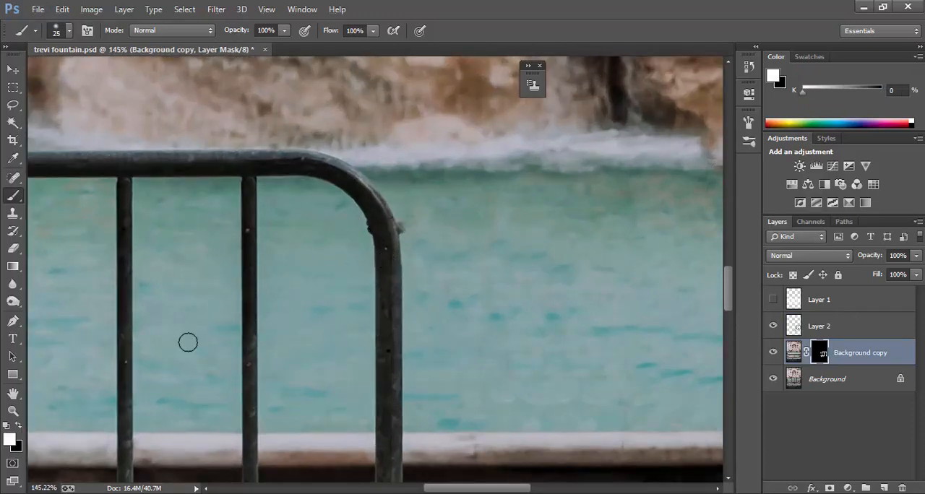
mouse_move(385, 247)
left_mouse_down()
mouse_move(388, 318)
mouse_move(387, 232)
mouse_move(387, 318)
mouse_move(388, 251)
left_mouse_up()
scroll(385, 264, "down", 3)
scroll(385, 265, "down", 1)
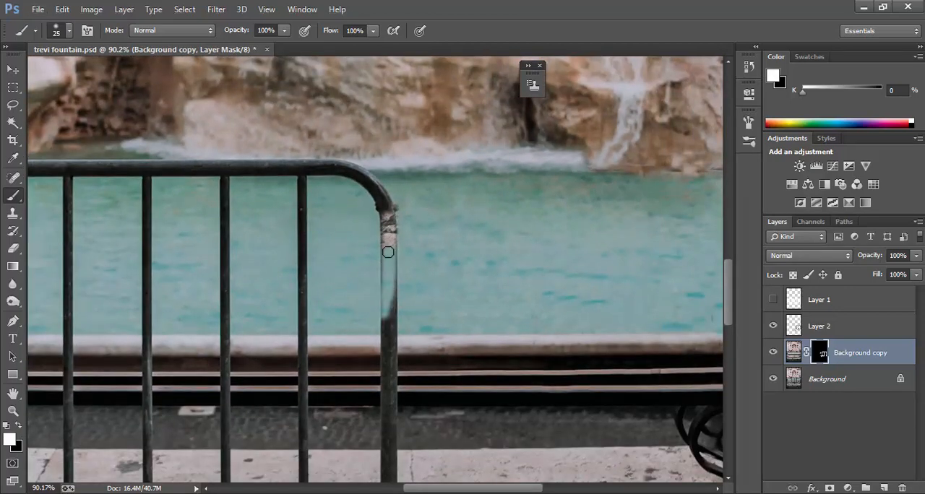
mouse_move(387, 196)
left_mouse_down()
mouse_move(338, 171)
mouse_move(131, 172)
left_mouse_up()
scroll(302, 249, "down", 2)
left_click_drag(302, 190, 302, 396)
Step: Paint black on the layer mask along the barrier's top rail and curved corner to bring them back
key("x")
mouse_move(375, 241)
left_mouse_down()
mouse_move(365, 191)
mouse_move(162, 174)
left_mouse_up()
key("x")
Step: Paint white on the layer mask with a 35 px brush over the barrier's lower post and along its bottom rail
scroll(375, 376, "down", 6)
mouse_move(378, 307)
left_mouse_down()
mouse_move(374, 443)
mouse_move(377, 416)
left_mouse_up()
left_click_drag(369, 286, 105, 288)
scroll(105, 288, "down", 3)
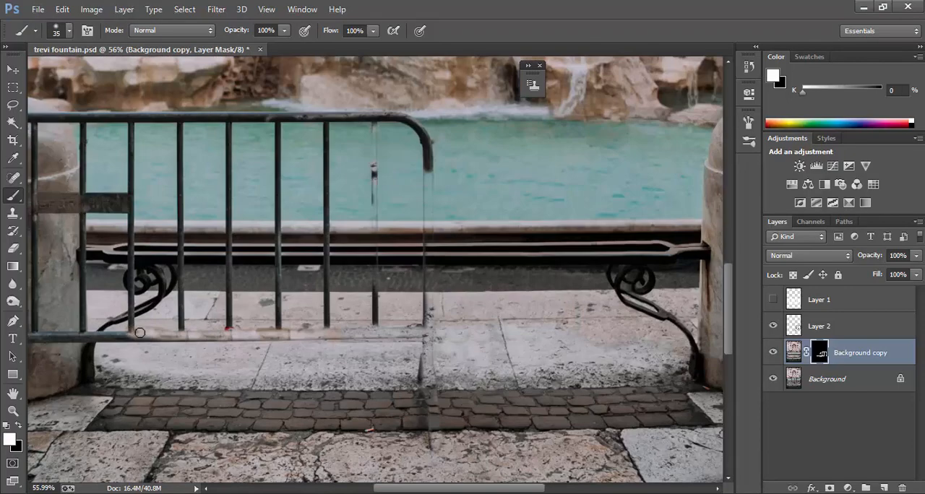
left_click_drag(220, 334, 13, 337)
Step: Reduce the mask brush to 30 px and paint white down two of the barrier's vertical bars
scroll(387, 217, "up", 3)
key("bracketleft")
left_click_drag(308, 184, 308, 431)
left_click_drag(243, 172, 244, 432)
Step: Paint white on the layer mask over the barrier's curved corner and along its top rail toward the left-hand pillar
left_click_drag(443, 222, 433, 177)
left_click_drag(253, 155, 169, 154)
scroll(169, 154, "up", 2)
scroll(169, 154, "left", 4)
left_click_drag(303, 156, 78, 156)
Step: Paint white on the layer mask down the upper sections of the four vertical bars nearest the left-hand pillar
left_click_drag(181, 167, 188, 255)
left_click_drag(259, 167, 259, 273)
left_click_drag(336, 167, 336, 311)
left_click_drag(416, 168, 417, 324)
left_click_drag(258, 282, 260, 340)
Step: Paint white on the layer mask over the bars' lower sections and the dark bar piece left on the pavement
scroll(260, 339, "down", 3)
left_click_drag(259, 253, 259, 411)
left_click_drag(336, 220, 345, 281)
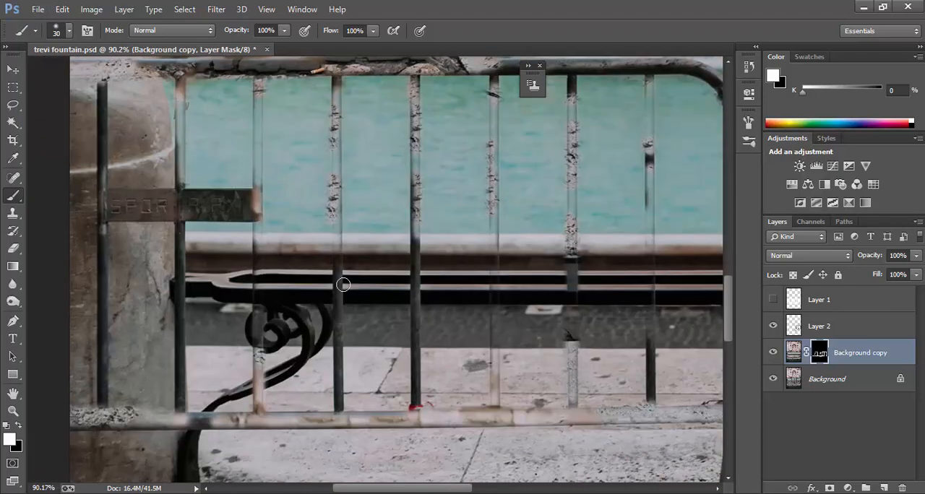
scroll(258, 200, "down", 5)
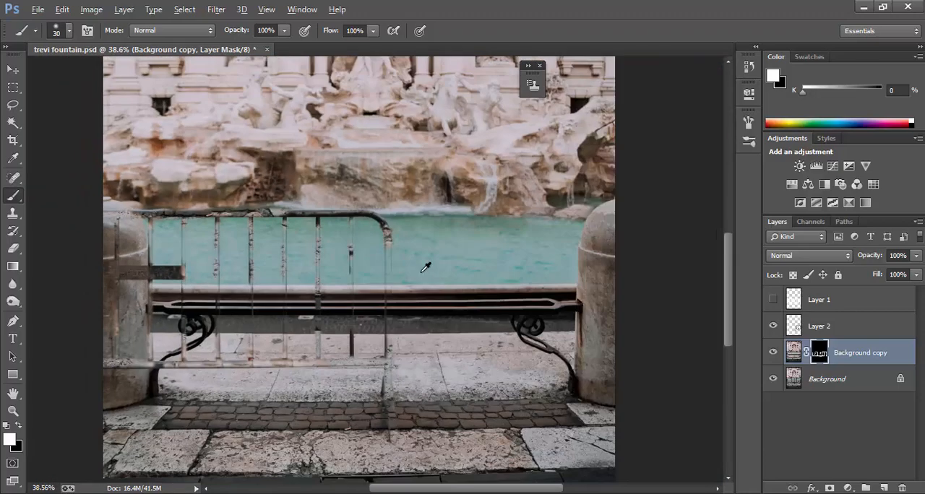
scroll(357, 359, "up", 3)
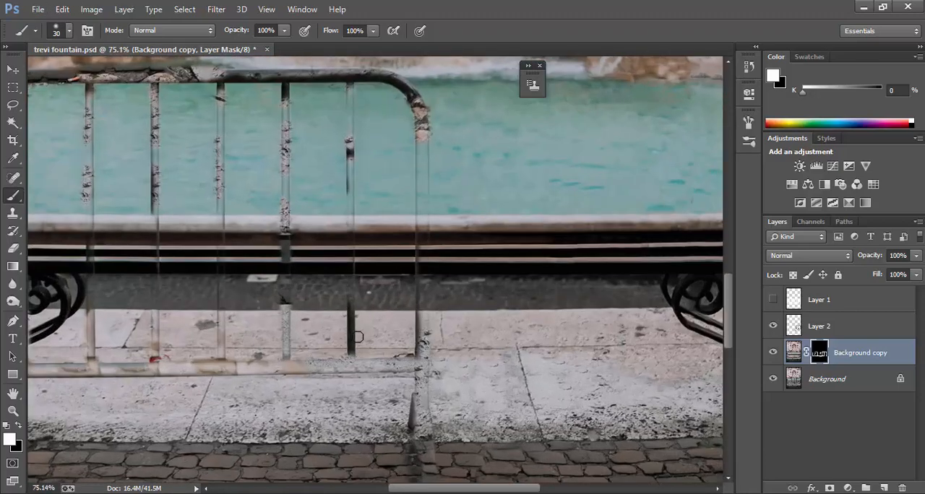
scroll(357, 320, "up", 3)
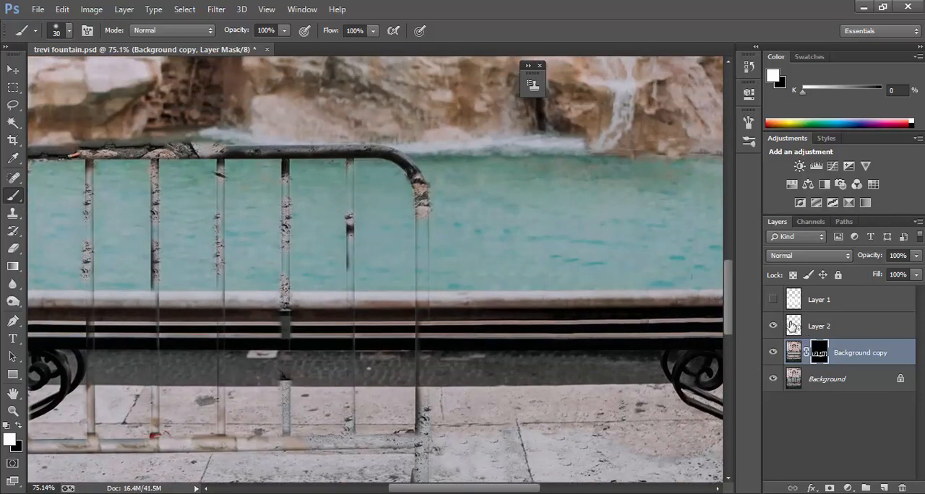
Step: Select Layer 2 and clone water over the upper end-post remnant with the Clone Stamp at 20 px
left_click(793, 326)
left_click(773, 327)
left_click(774, 327)
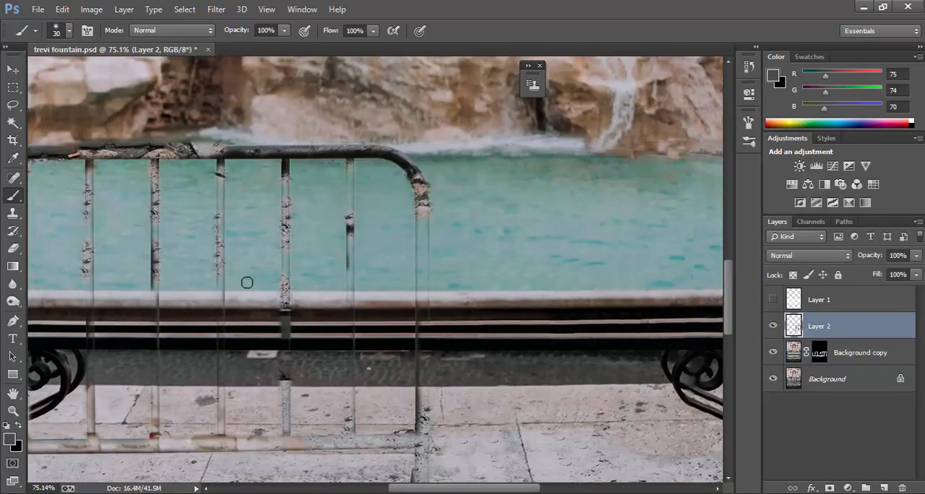
left_click(13, 214)
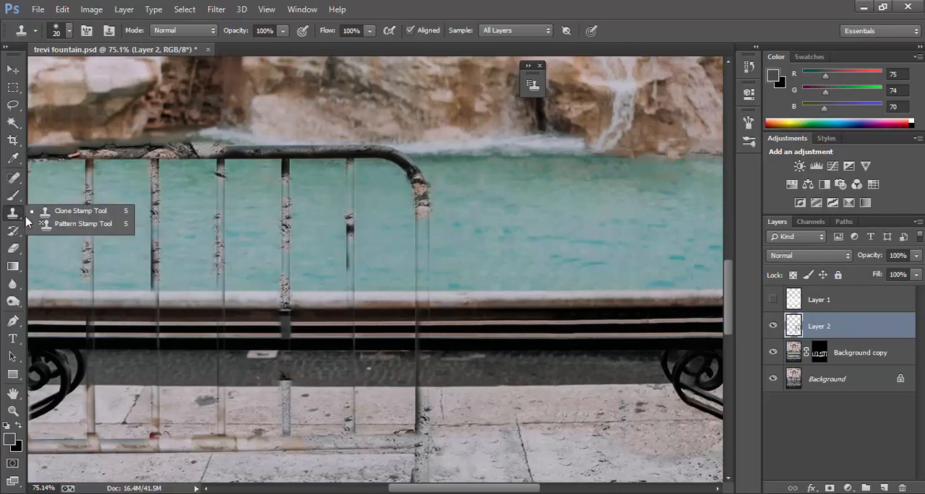
left_click(79, 209)
scroll(386, 227, "down", 2)
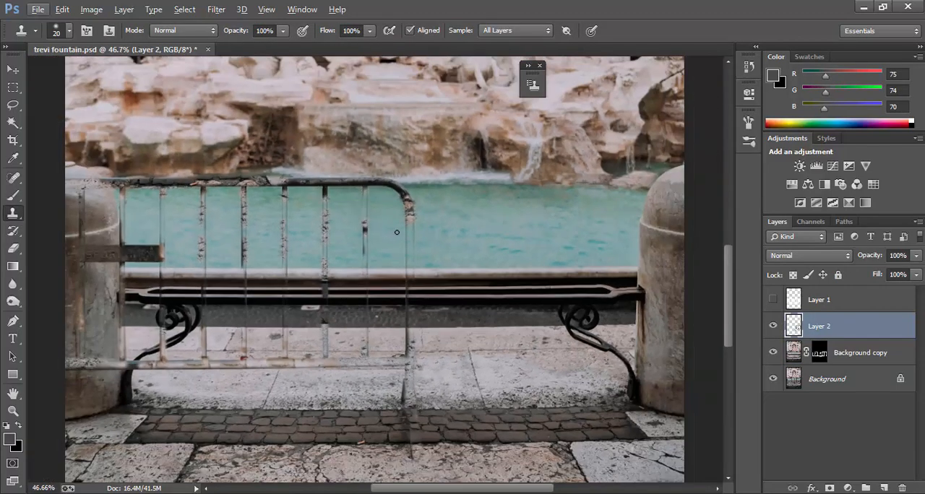
scroll(424, 222, "up", 3)
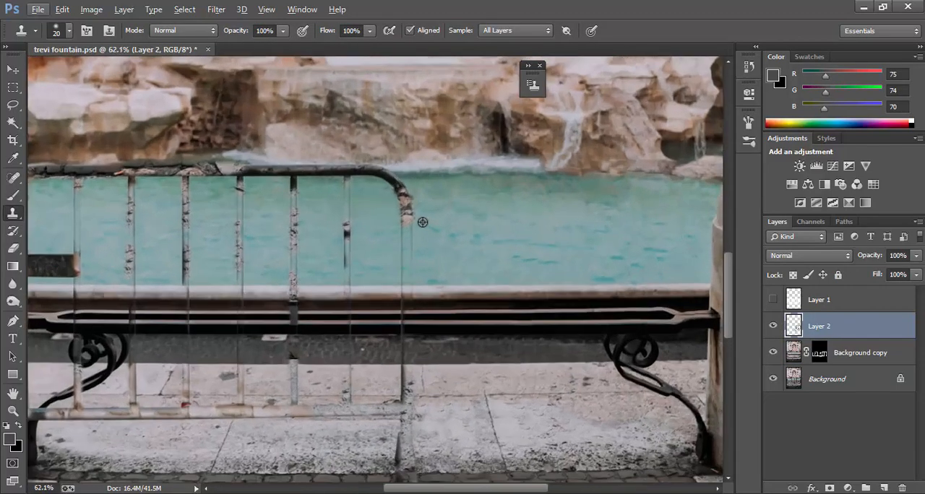
scroll(431, 217, "up", 1)
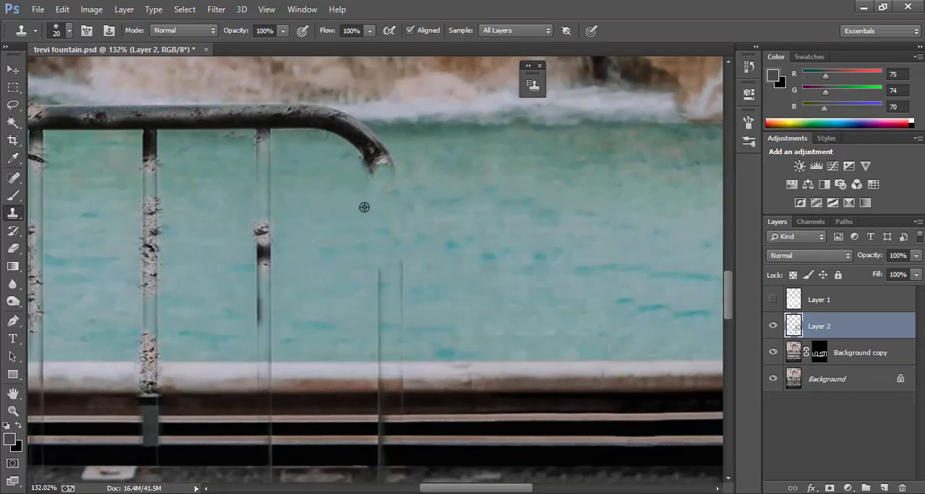
Step: Enlarge the Clone Stamp brush to 35 px and clone water and foam over the curved corner and adjoining top rail
key("]")
key("]")
key("]")
left_click(420, 129, "alt")
left_click_drag(378, 142, 348, 161)
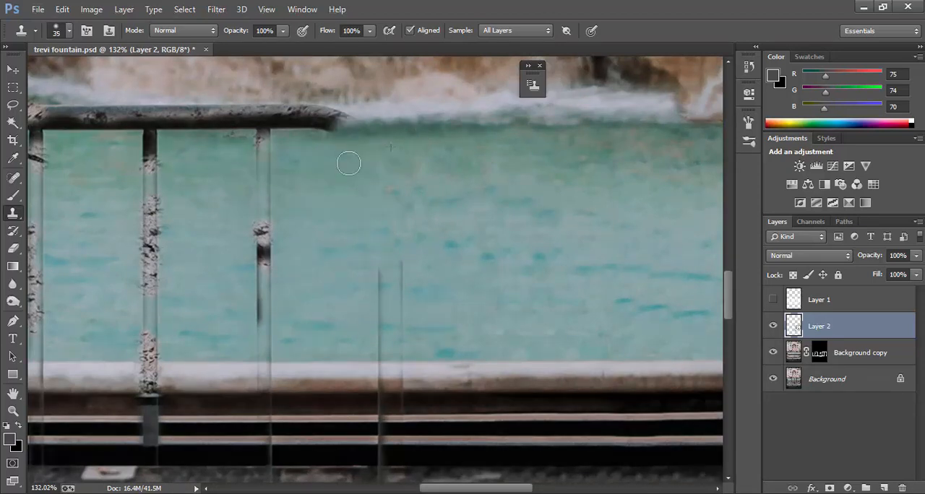
left_click_drag(332, 113, 243, 109)
scroll(434, 152, "down", 4)
left_click(371, 135, "alt")
left_click_drag(323, 135, 289, 138)
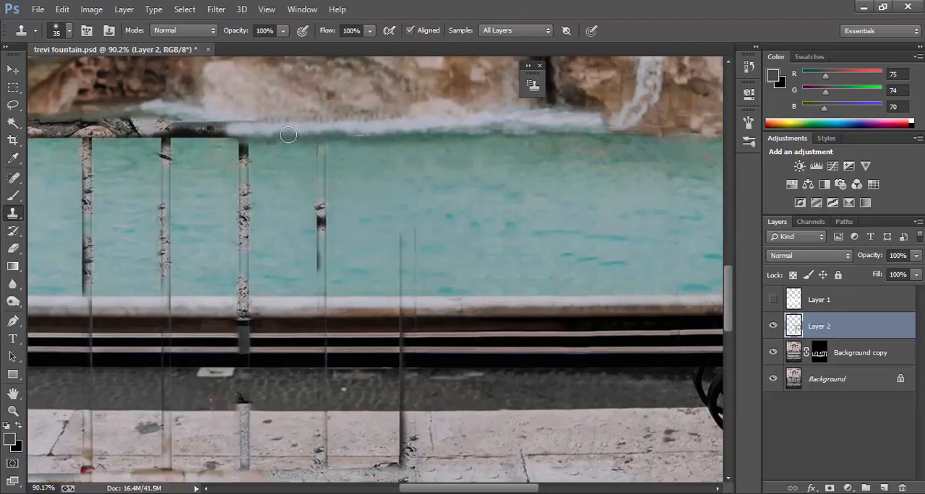
Step: Clone water over the dark bar remnant beside the end post and the post's faint streaks above the ledge
left_click(295, 189, "alt")
left_click_drag(322, 219, 323, 265)
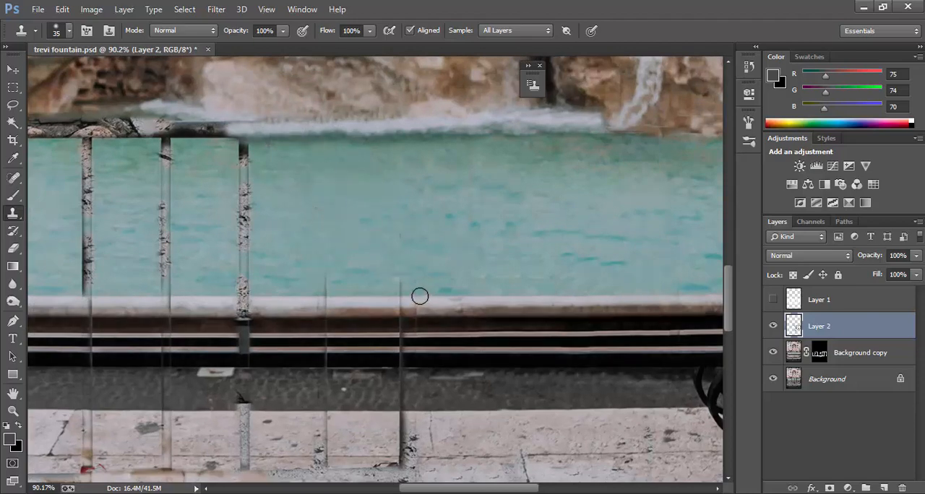
scroll(420, 297, "down", 2)
scroll(421, 285, "up", 1)
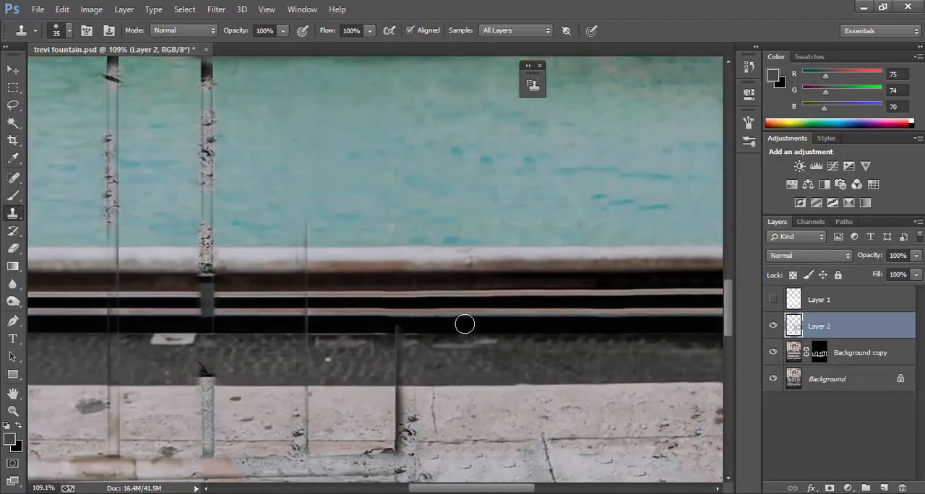
Step: Clone over the end-post remnant where it crosses the railing, dark roadway and pale pavement
left_click(351, 317, "alt")
left_click_drag(398, 317, 398, 396)
scroll(399, 398, "down", 2)
left_click_drag(407, 358, 409, 423)
Step: Clone pavement stone and cobblestones over the end post's foot and the adjoining end of the bottom rail
scroll(409, 411, "down", 2)
left_click(453, 376, "alt")
mouse_move(417, 342)
left_mouse_down()
mouse_move(428, 337)
mouse_move(325, 357)
left_mouse_up()
left_click_drag(390, 398, 430, 438)
scroll(518, 407, "left", 3)
scroll(539, 401, "up", 1)
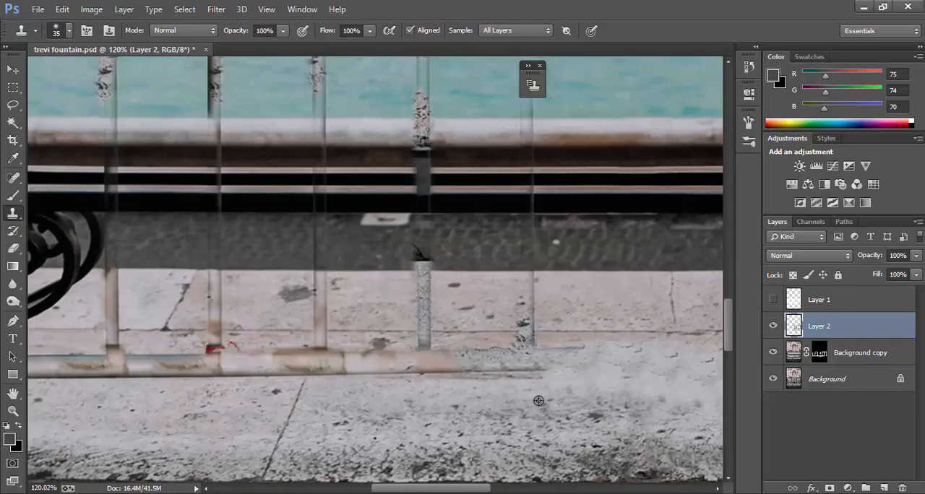
Step: Clone pavement stone over the bottom rail up to the slab crack and over the bar remnant standing above it
left_click(540, 401, "alt")
mouse_move(540, 367)
left_mouse_down()
mouse_move(354, 374)
mouse_move(320, 347)
mouse_move(500, 355)
left_mouse_up()
left_click(424, 387, "alt")
left_click(369, 331, "alt")
left_click_drag(326, 330, 320, 280)
Step: Clone over the textured bar remnant where it crosses the pale pavement, dark roadway and railing
left_click(390, 271, "alt")
left_click_drag(426, 267, 425, 215)
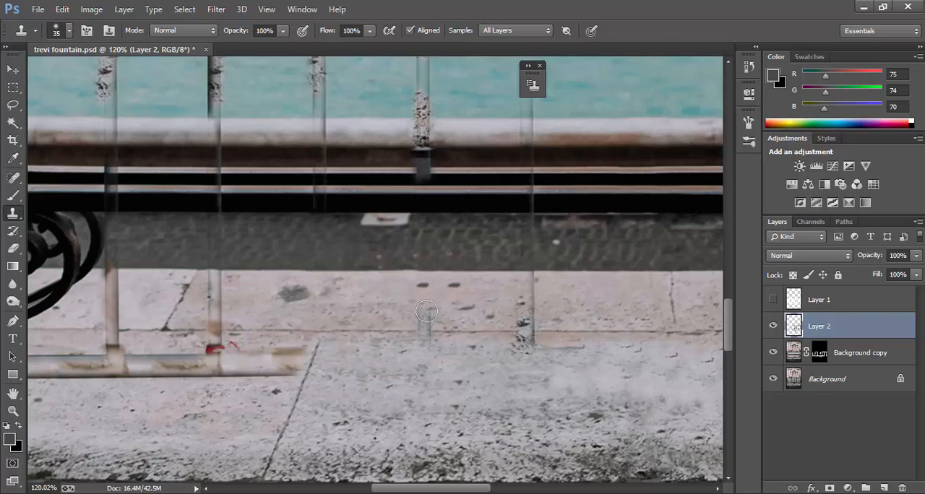
left_click(460, 318, "alt")
left_click_drag(427, 313, 434, 309)
scroll(434, 231, "up", 2)
mouse_move(427, 231)
left_mouse_down()
mouse_move(422, 210)
mouse_move(399, 206)
mouse_move(431, 229)
mouse_move(382, 221)
mouse_move(456, 206)
mouse_move(355, 225)
mouse_move(436, 223)
left_mouse_up()
Step: Clone ledge stone and water over the same bar's textured remnant, from the ledge up to the far waterline
left_click(473, 203, "alt")
scroll(404, 213, "up", 1)
left_click_drag(414, 193, 420, 131)
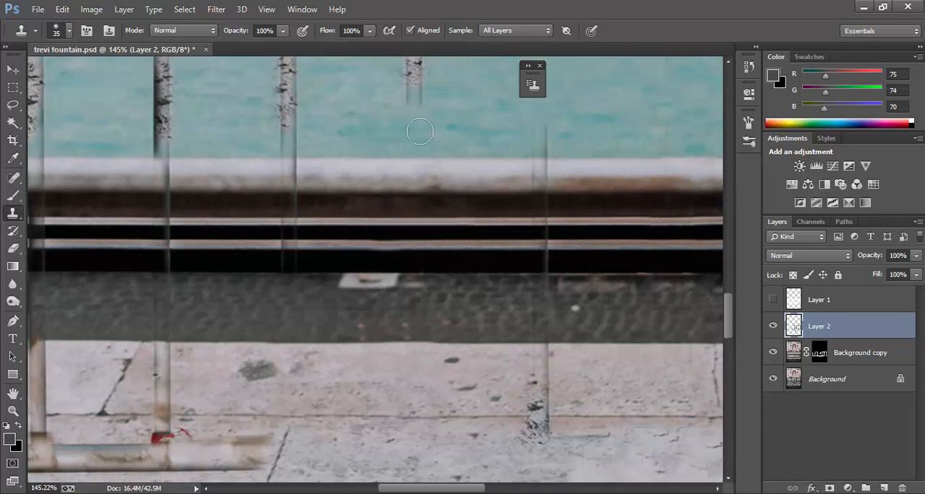
scroll(412, 132, "down", 6)
scroll(412, 145, "up", 5)
left_click(391, 218, "alt")
left_click_drag(413, 225, 413, 120)
scroll(510, 273, "up", 3)
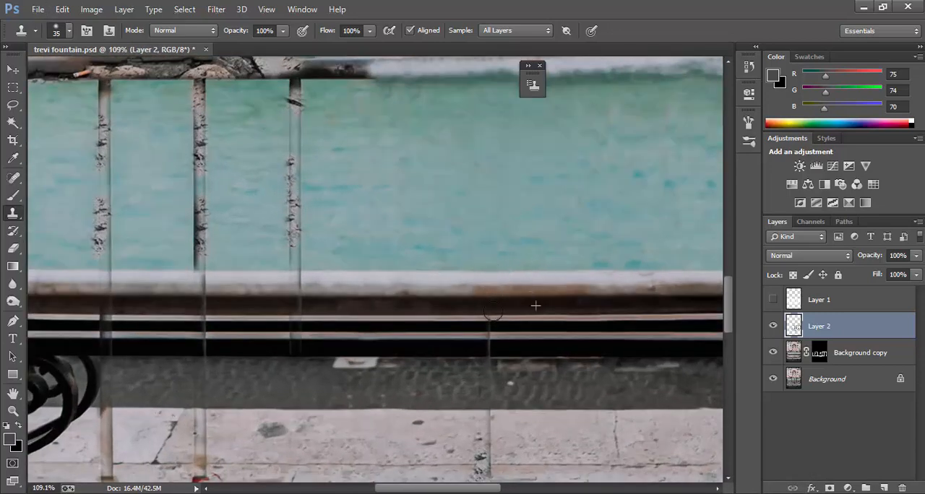
Step: Clone water over the next textured bar remnant toward the left-hand pillar with the 35 px brush
scroll(499, 318, "down", 3)
scroll(479, 320, "down", 4)
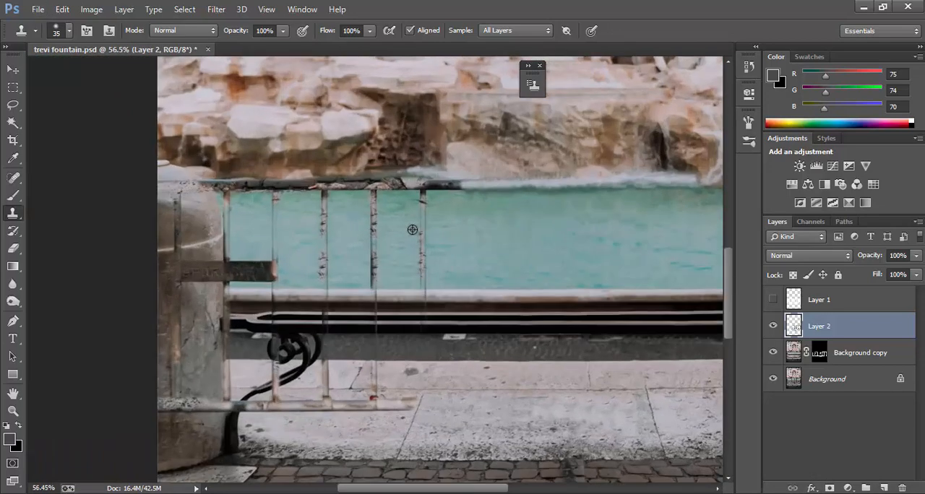
scroll(412, 230, "up", 2)
left_click_drag(417, 164, 412, 296)
Step: Reduce the Clone Stamp brush to 25 px and clone over the top rail remnant and the bar remnants crossing the water
scroll(401, 165, "up", 6)
key("bracketleft")
key("bracketleft")
left_click(437, 188, "alt")
mouse_move(431, 181)
left_mouse_down()
mouse_move(379, 166)
mouse_move(381, 153)
mouse_move(357, 174)
mouse_move(404, 189)
mouse_move(330, 135)
mouse_move(308, 171)
mouse_move(285, 177)
mouse_move(277, 155)
mouse_move(301, 262)
mouse_move(293, 336)
left_mouse_up()
mouse_move(246, 172)
left_mouse_down()
mouse_move(273, 175)
mouse_move(217, 172)
mouse_move(356, 181)
left_mouse_up()
scroll(217, 171, "up", 1)
mouse_move(354, 177)
left_mouse_down()
mouse_move(309, 237)
mouse_move(294, 300)
left_mouse_up()
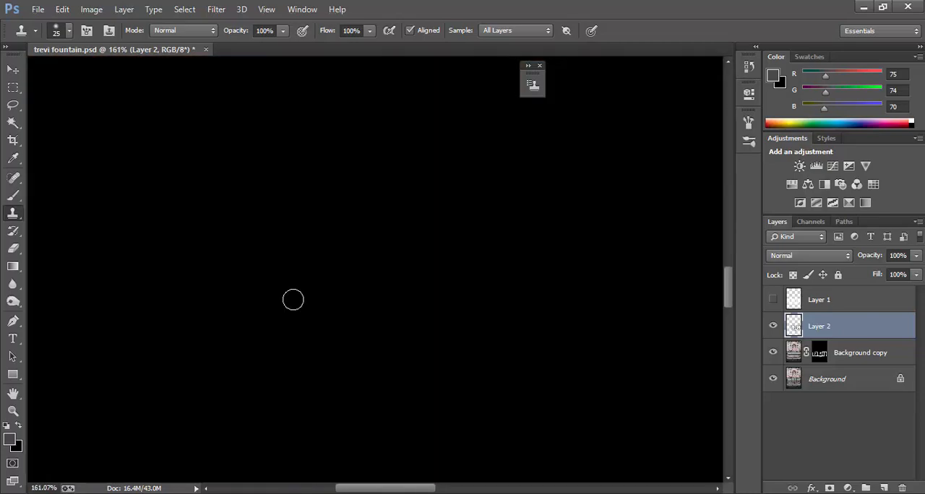
Step: Clone over the bar remnants crossing the roadway, railing, ledge and water left of centre with the 25 px brush
scroll(292, 300, "up", 1)
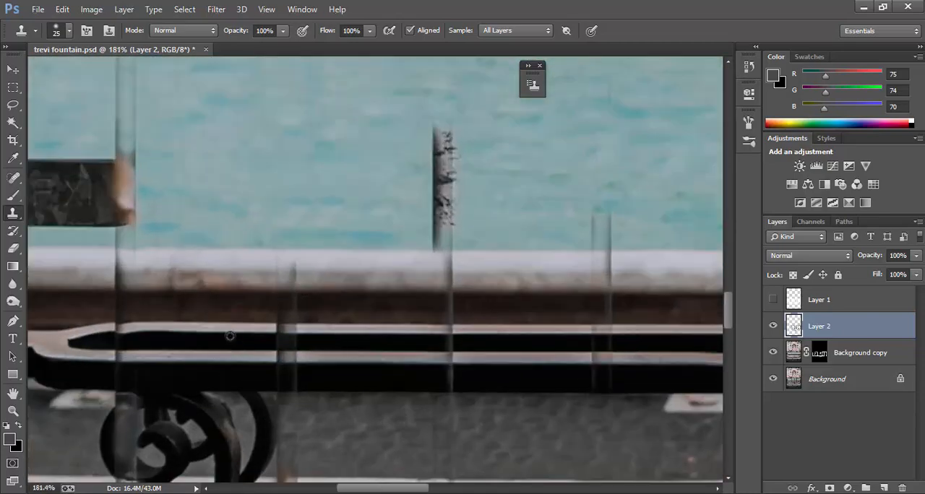
scroll(304, 326, "down", 3)
scroll(295, 382, "down", 2)
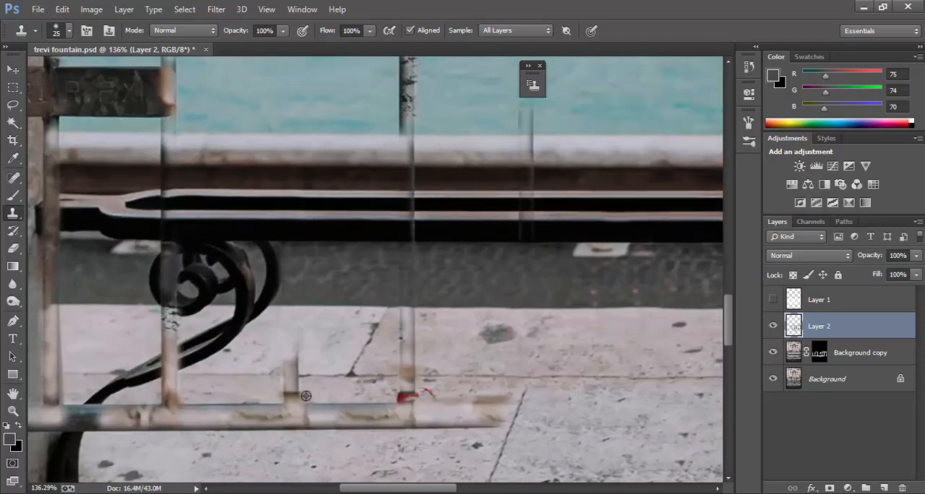
scroll(306, 396, "up", 1)
scroll(376, 246, "up", 2)
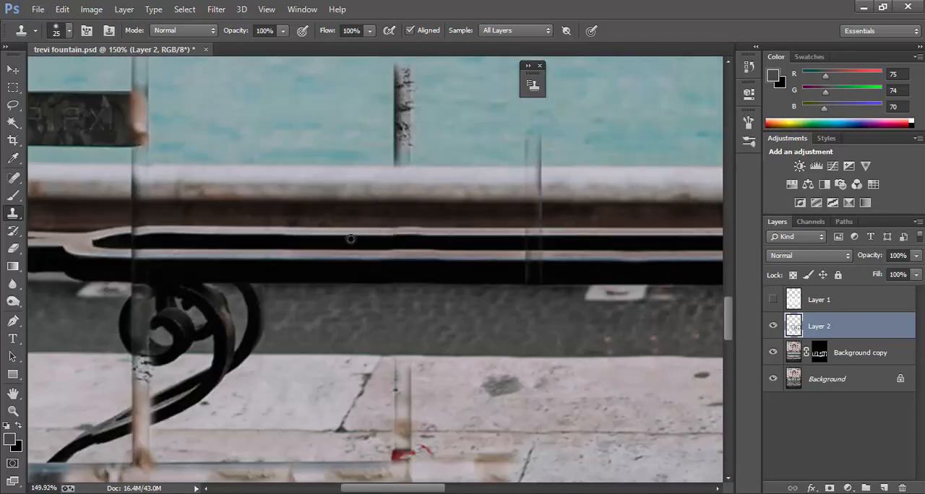
scroll(394, 236, "up", 2)
left_click_drag(409, 208, 388, 125)
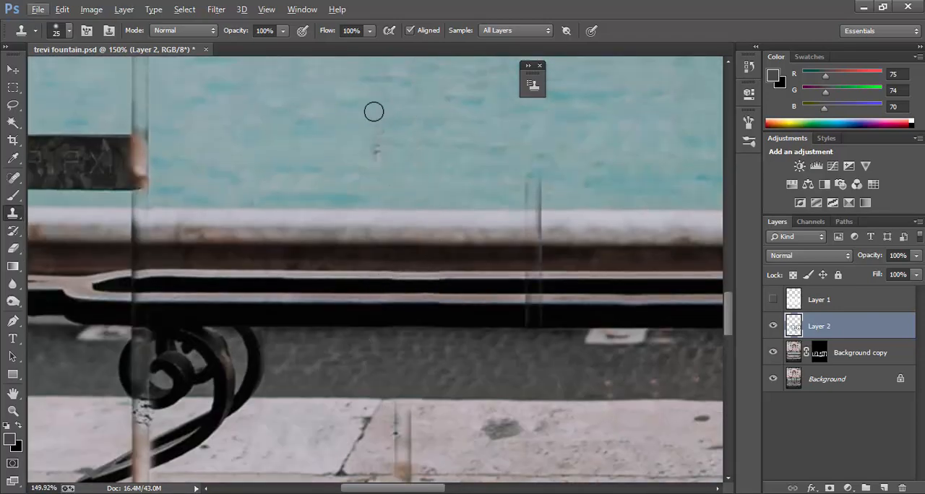
Step: Reduce the Clone Stamp brush to 10 px and clone over the post remnant crossing the ledge and rail edges above the left-hand bracket
scroll(248, 326, "up", 8)
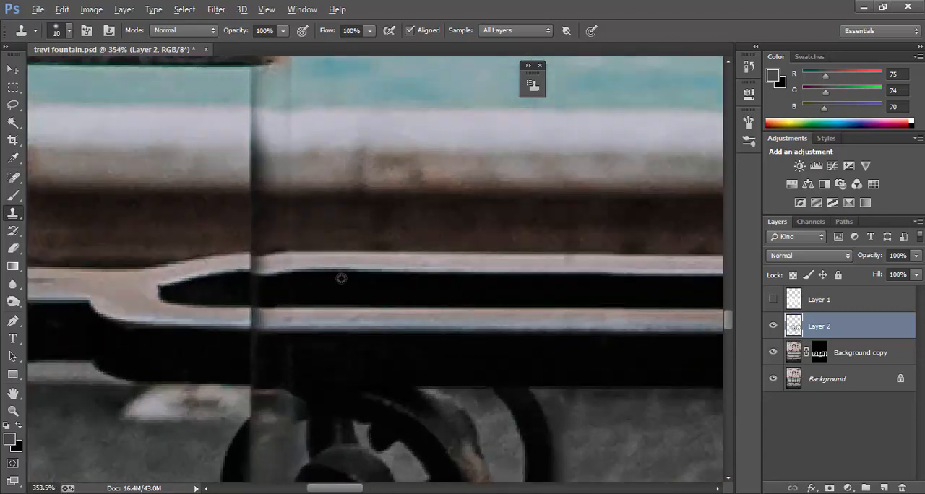
key("bracketleft")
key("bracketleft")
key("bracketleft")
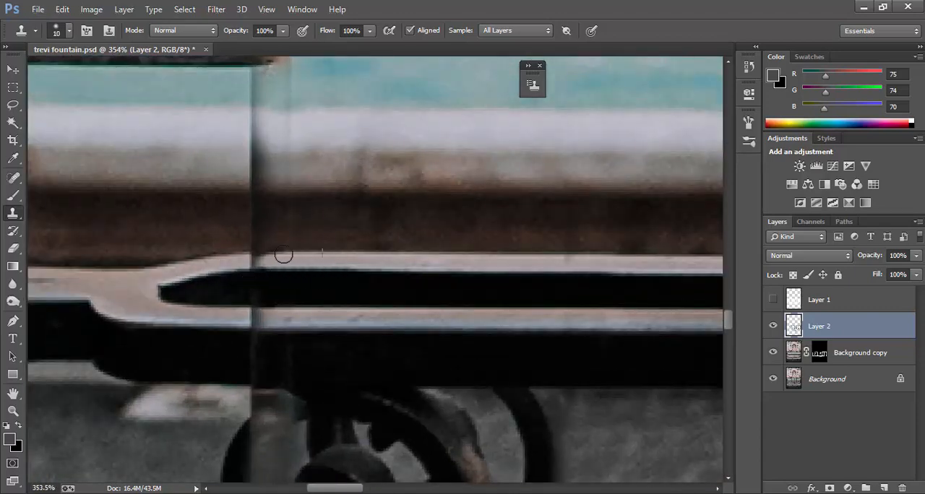
scroll(296, 198, "up", 1)
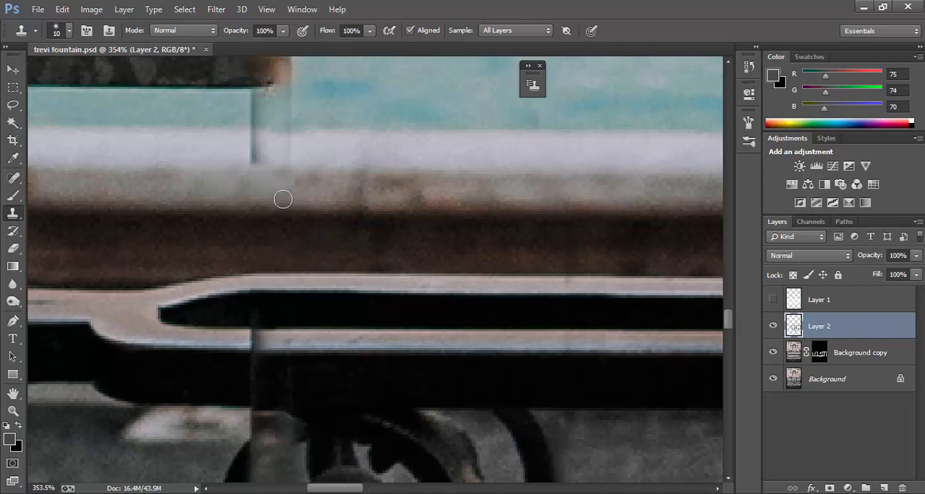
scroll(283, 201, "up", 2)
scroll(296, 188, "down", 2)
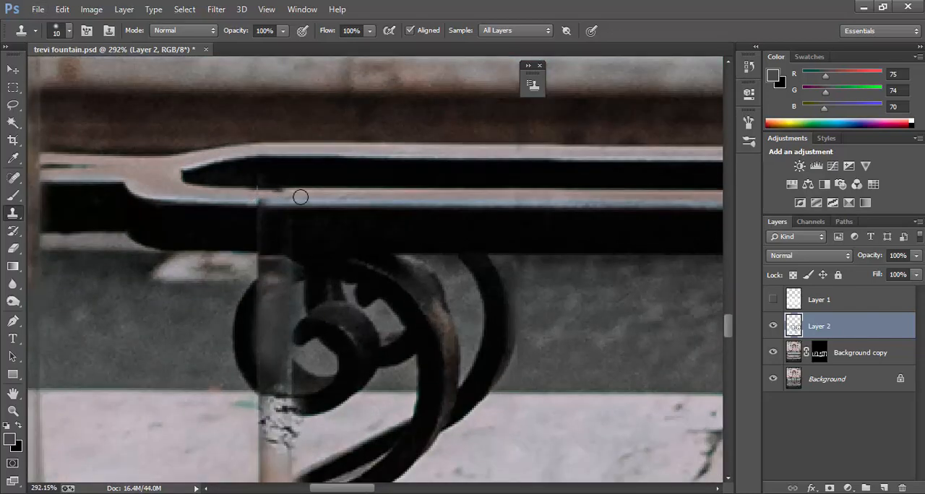
scroll(287, 227, "up", 2)
scroll(286, 228, "down", 3)
Step: Clone over the post remnant on the lower rail, then reduce the brush to 8 px and rebuild the pavement below the left-hand scroll
left_click(248, 248, "alt")
left_click_drag(266, 222, 300, 210)
key("bracketleft")
key("bracketleft")
mouse_move(307, 333)
left_mouse_down()
mouse_move(281, 359)
mouse_move(300, 362)
mouse_move(262, 436)
mouse_move(260, 407)
mouse_move(289, 435)
left_mouse_up()
scroll(262, 433, "down", 1)
scroll(313, 363, "up", 2)
scroll(311, 360, "down", 3)
Step: Clone the left-hand bracket's upper diagonal strand across the post remnant
left_click(305, 351, "alt")
left_click(253, 378)
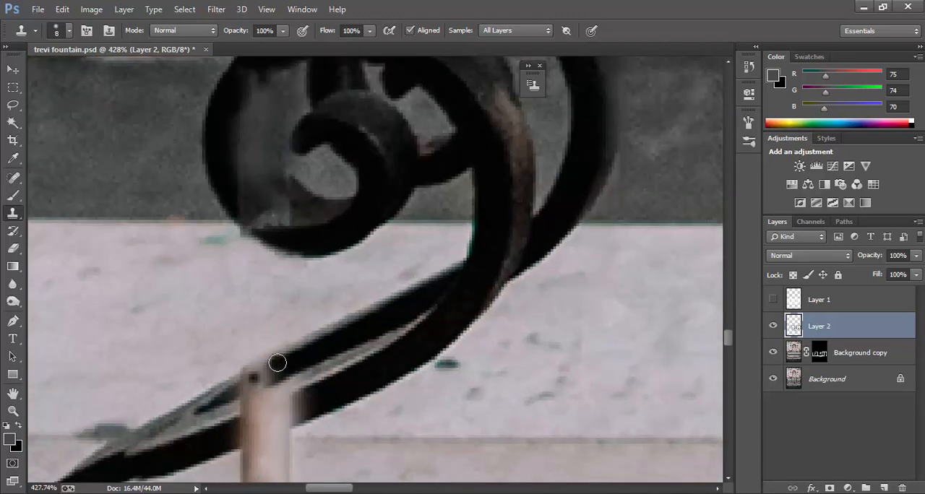
left_click_drag(277, 363, 244, 383)
scroll(324, 415, "down", 2)
scroll(324, 415, "up", 1)
Step: Reduce the brush to 6 px and clone the bracket's thicker lower strand and its edges across the post remnant
left_click(352, 289, "alt")
mouse_move(281, 323)
left_mouse_down()
mouse_move(289, 323)
mouse_move(258, 331)
left_mouse_up()
key("bracketleft")
key("bracketleft")
left_click_drag(315, 331, 265, 349)
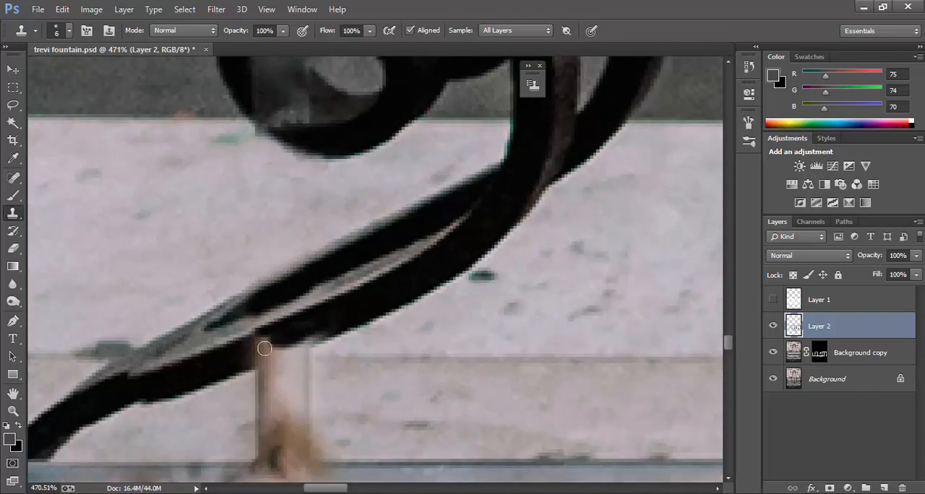
scroll(321, 374, "up", 4)
scroll(461, 343, "down", 5)
left_click(365, 322, "alt")
left_click_drag(339, 338, 369, 317)
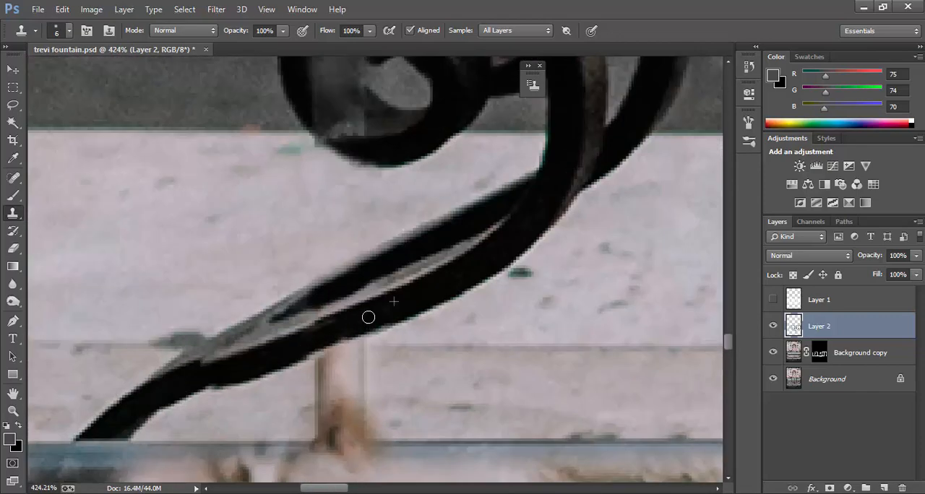
Step: Clone pale pavement over the post remnant directly beneath the bracket's diagonal arm
left_click(408, 347, "alt")
mouse_move(358, 353)
left_mouse_down()
mouse_move(305, 416)
mouse_move(271, 391)
left_mouse_up()
scroll(419, 318, "down", 8)
scroll(438, 402, "down", 3)
scroll(347, 427, "up", 4)
Step: Adjust the brush size and clone over the horizontal bar remnant around the left-hand bracket's lower arm
key("bracketright")
key("bracketright")
key("bracketright")
key("bracketright")
key("bracketright")
key("bracketleft")
key("bracketleft")
key("bracketleft")
key("bracketleft")
scroll(221, 413, "up", 3)
right_click(255, 396)
key("Return")
left_click(255, 398, "alt")
mouse_move(290, 342)
left_mouse_down()
mouse_move(271, 375)
mouse_move(299, 328)
mouse_move(252, 360)
mouse_move(246, 350)
mouse_move(236, 373)
mouse_move(269, 332)
mouse_move(391, 361)
mouse_move(405, 359)
mouse_move(429, 318)
mouse_move(473, 325)
left_mouse_up()
left_click(249, 325, "alt")
Step: Enlarge the brush to 15 px and clone pavement over the horizontal bar remnant extending right from the bracket
scroll(231, 363, "down", 6)
scroll(260, 378, "up", 4)
scroll(276, 332, "down", 3)
key("bracketright")
key("bracketright")
key("bracketright")
key("bracketright")
key("bracketright")
key("bracketright")
scroll(434, 358, "up", 2)
scroll(462, 329, "down", 2)
left_click_drag(384, 347, 515, 351)
scroll(463, 349, "down", 2)
scroll(506, 349, "up", 2)
Step: Clone pavement texture over the last bar end and short post remnants on the pale slabs
left_click(422, 283, "alt")
mouse_move(446, 350)
left_mouse_down()
mouse_move(470, 307)
mouse_move(582, 318)
left_mouse_up()
left_click(519, 380, "alt")
left_click(503, 269, "alt")
left_click_drag(451, 277, 452, 225)
scroll(556, 287, "down", 10)
scroll(564, 303, "up", 3)
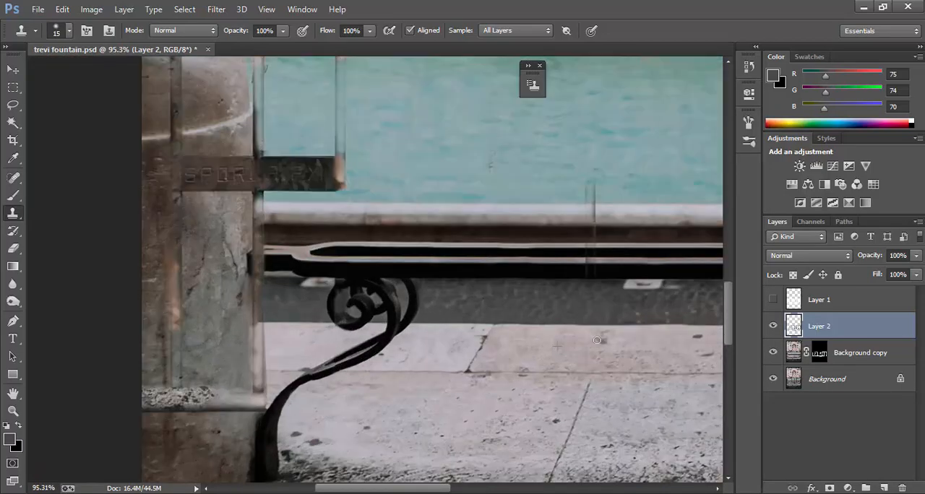
Step: Compare the photo with Layer 2 and Background copy hidden and shown, and examine the pavement and railing for leftovers
scroll(382, 370, "down", 11)
left_click(774, 327)
scroll(584, 368, "up", 9)
left_click(773, 353)
scroll(361, 340, "down", 6)
left_click(772, 353)
left_click(773, 326)
scroll(537, 314, "up", 6)
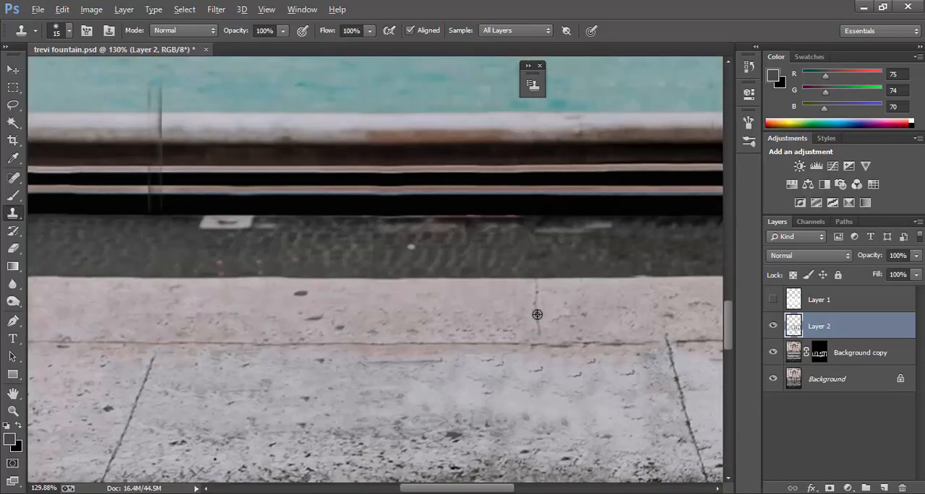
scroll(595, 337, "down", 5)
scroll(402, 260, "up", 3)
scroll(366, 273, "down", 5)
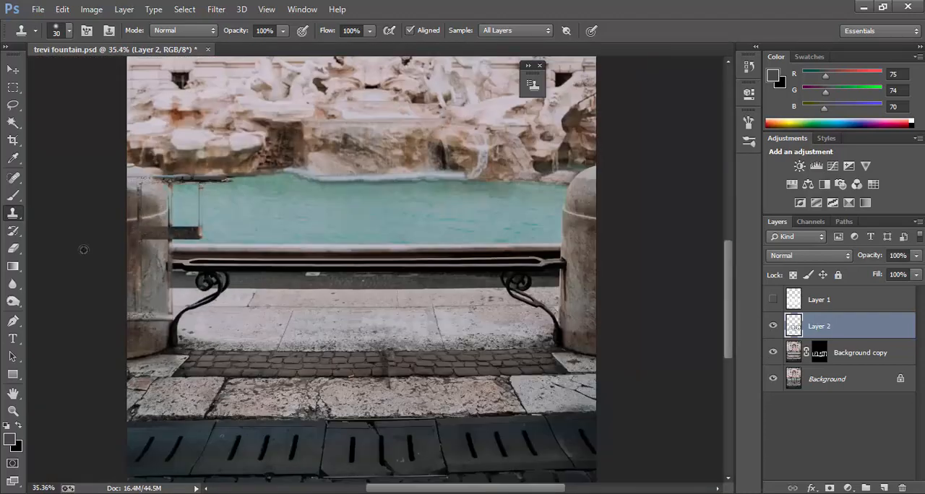
Step: Clone stone texture over the sign plate and bar remnants on the left-hand pillar with a 30 px brush
scroll(260, 187, "up", 5)
scroll(240, 172, "down", 1)
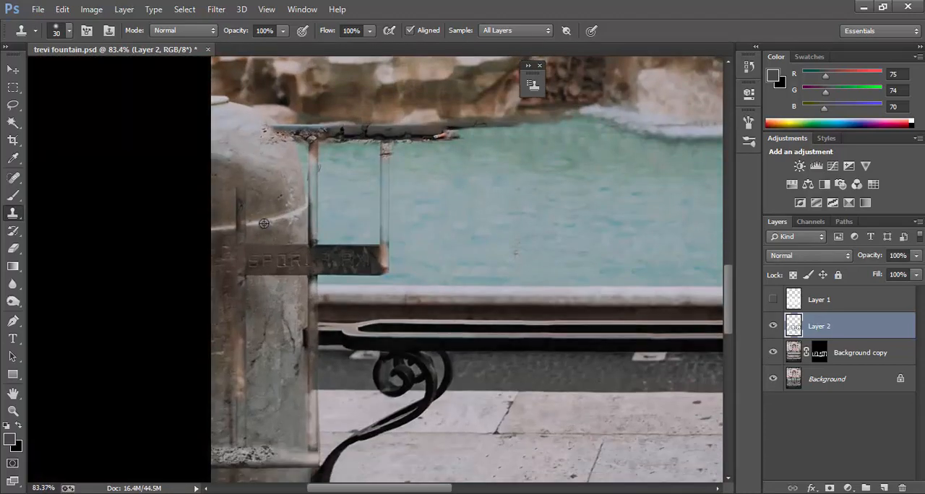
left_click_drag(242, 198, 244, 227)
mouse_move(252, 280)
left_mouse_down()
mouse_move(252, 269)
mouse_move(288, 275)
left_mouse_up()
left_click(256, 307, "alt")
mouse_move(285, 267)
left_mouse_down()
mouse_move(293, 280)
mouse_move(258, 259)
left_mouse_up()
left_click(248, 289, "alt")
scroll(253, 347, "down", 3)
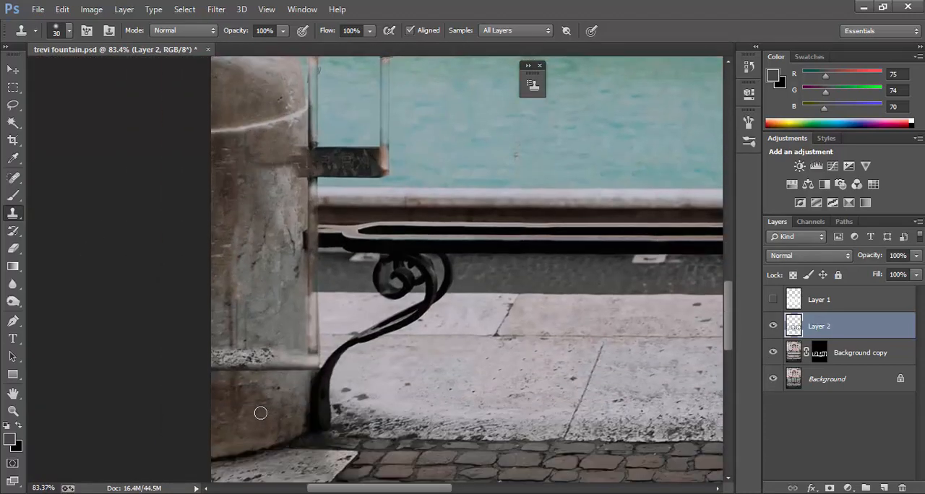
Step: Enlarge the brush and clone water over the sign plate and post remnant beside the left-hand pillar
key("bracketright")
key("bracketright")
key("bracketright")
scroll(428, 206, "up", 2)
left_click(428, 205, "alt")
left_click_drag(378, 216, 382, 114)
left_click_drag(350, 217, 326, 217)
Step: Reduce the brush to 20 px and clone the rock edge and water over the top bar remnant along the far waterline
scroll(346, 206, "up", 1)
key("bracketleft")
key("bracketleft")
left_click_drag(457, 144, 370, 145)
scroll(506, 170, "up", 1)
key("bracketleft")
key("bracketleft")
key("bracketleft")
key("bracketleft")
key("bracketleft")
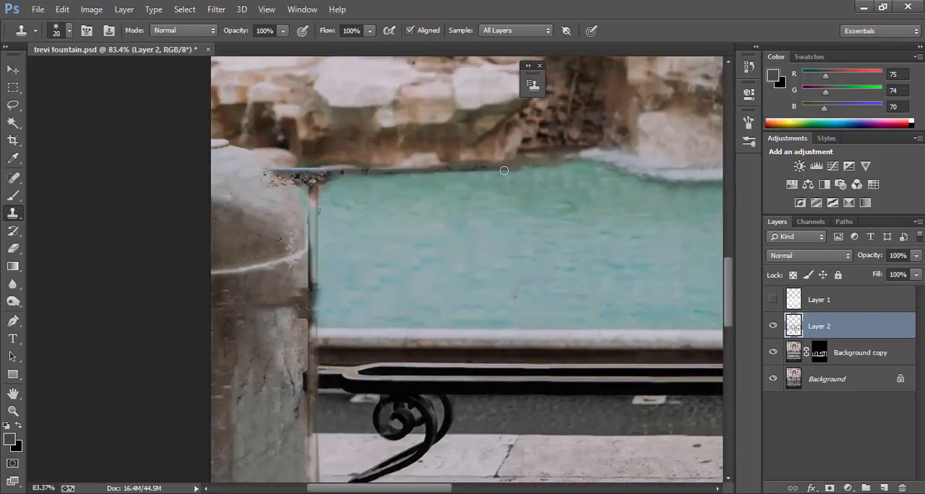
left_click_drag(461, 171, 308, 183)
Step: Set the Clone Stamp opacity to 100% and clone over the bar remnant at the left-hand pillar's top
left_click(283, 31)
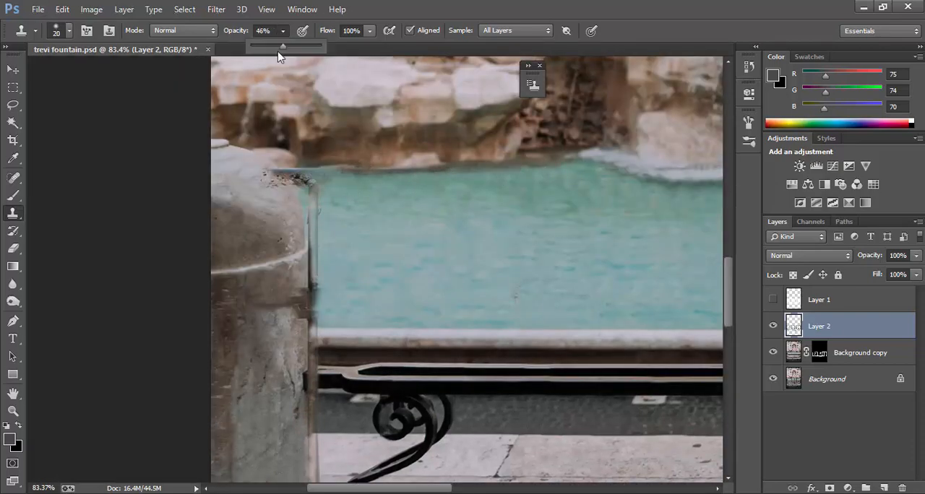
left_click_drag(280, 54, 323, 55)
scroll(319, 214, "up", 4)
left_click_drag(300, 172, 289, 173)
scroll(415, 237, "down", 15)
scroll(485, 311, "up", 6)
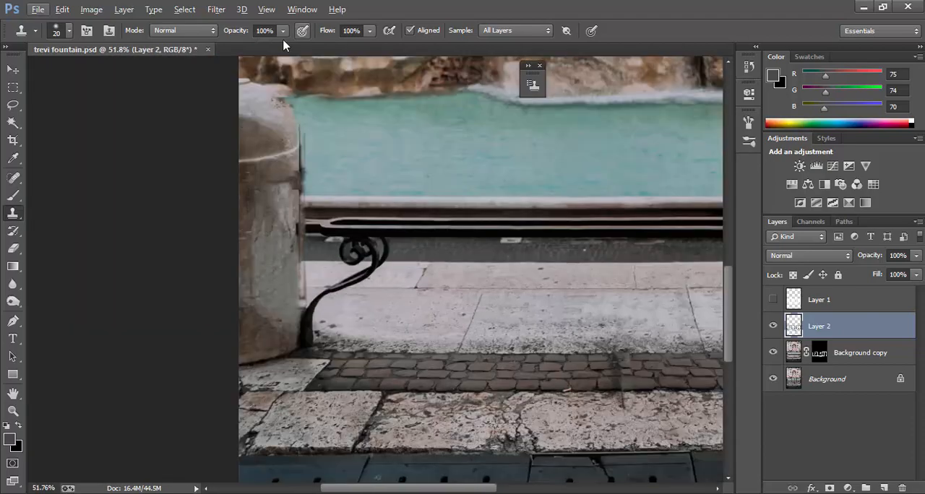
Step: Set the Clone Stamp to 36% opacity and a 45 px brush for blending the left-hand pillar's stone
left_click(282, 31)
left_click_drag(323, 52, 272, 52)
scroll(273, 242, "up", 4)
key("bracketright")
key("bracketright")
key("bracketright")
key("bracketright")
key("bracketright")
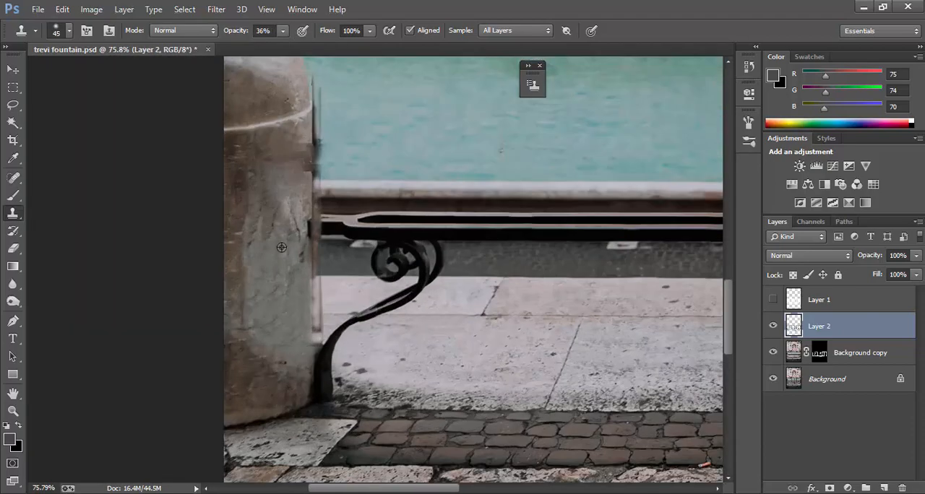
Step: Stamp the visible layers into a new layer and copy a rectangular area around the right-hand pillar and bracket to its own layer
scroll(281, 247, "down", 6)
key("ctrl+shift+alt+e")
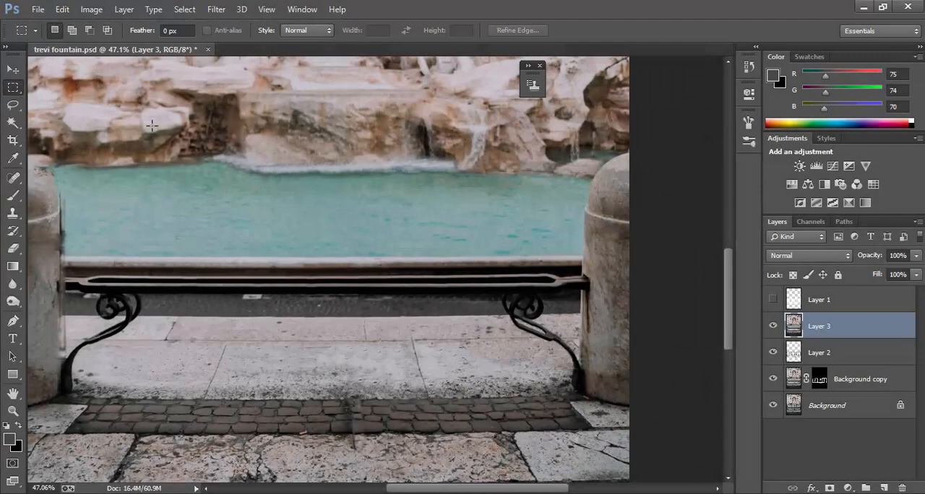
scroll(599, 223, "down", 2)
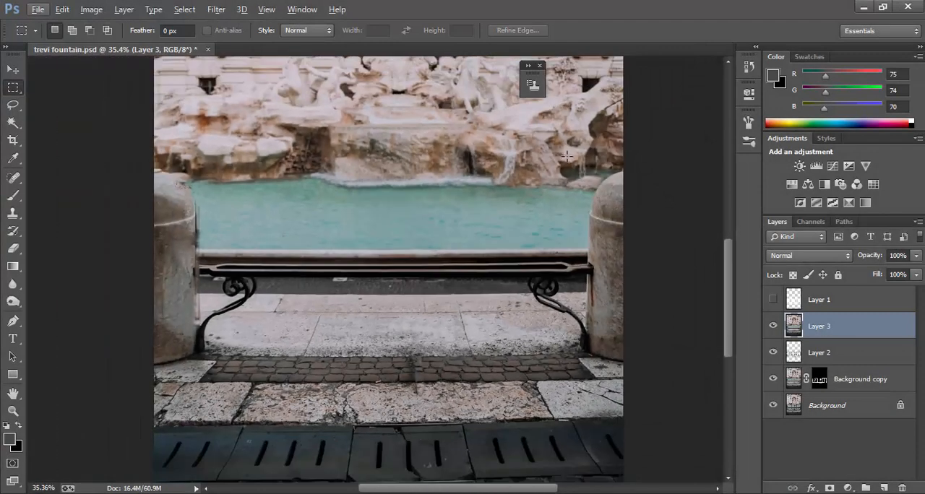
left_click_drag(571, 167, 699, 407)
right_click(588, 204)
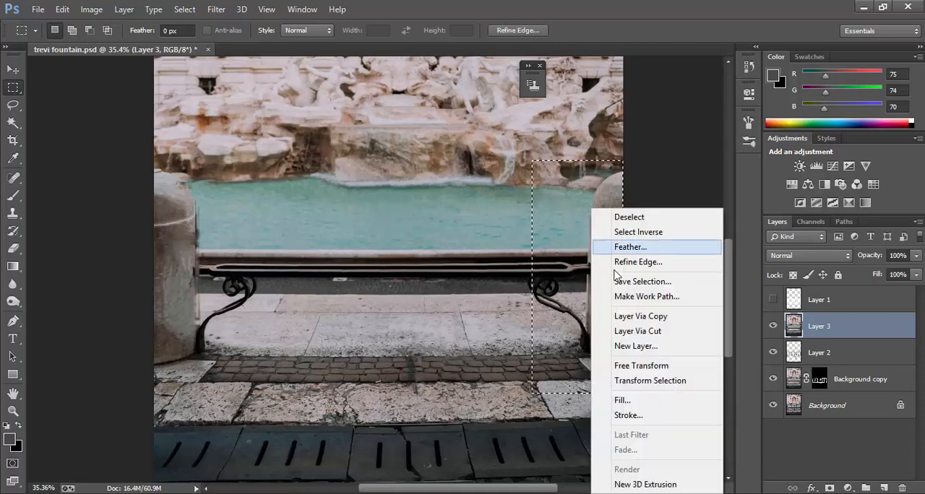
left_click(640, 315)
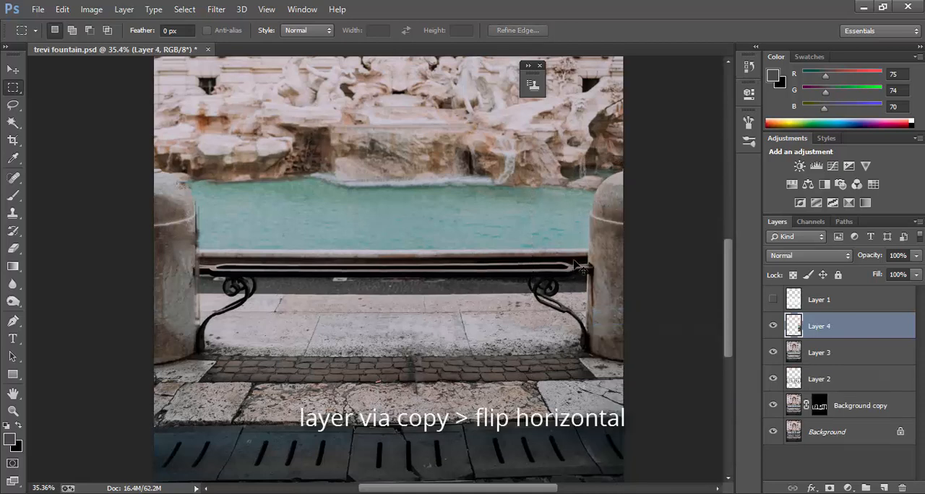
Step: Flip the copied pillar horizontally with Free Transform and move it over the left-hand pillar
key("ctrl+t")
right_click(588, 234)
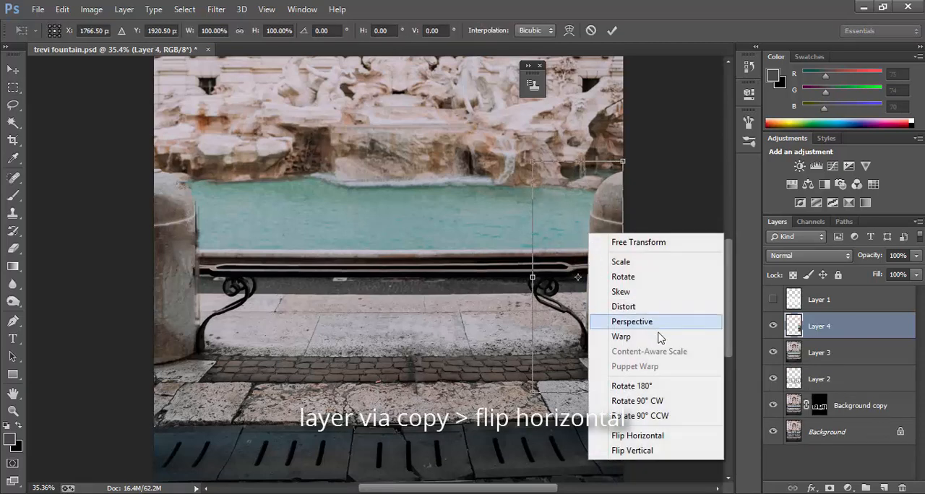
left_click(661, 442)
left_click_drag(597, 345, 227, 350)
scroll(138, 307, "up", 2)
scroll(141, 307, "up", 1)
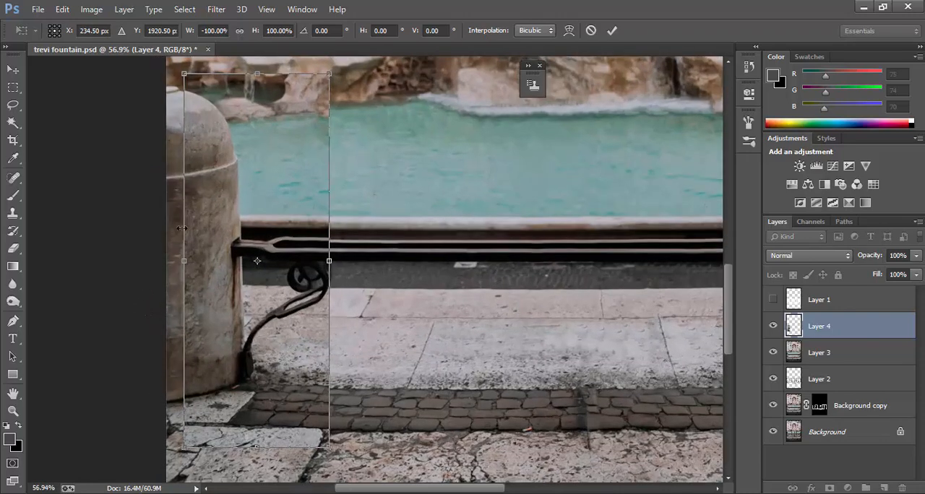
scroll(209, 221, "down", 2)
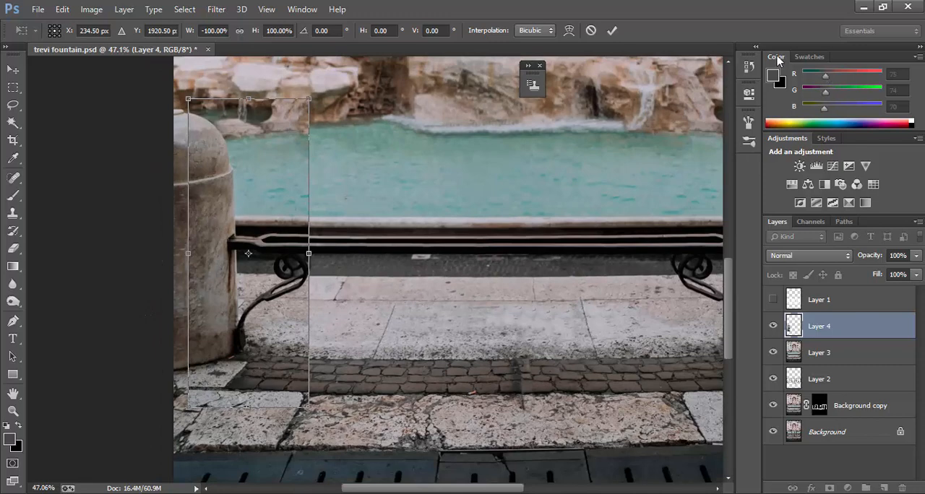
Step: Lower the copied pillar layer's opacity to 68% and shift the copy slightly left and down toward the original pillar
left_click(916, 256)
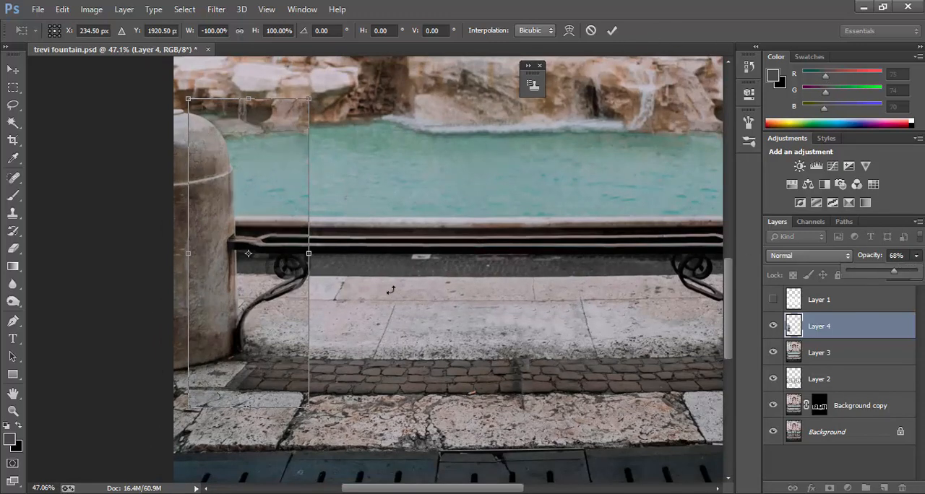
mouse_move(260, 324)
left_mouse_down()
mouse_move(330, 325)
mouse_move(279, 314)
mouse_move(257, 330)
left_mouse_up()
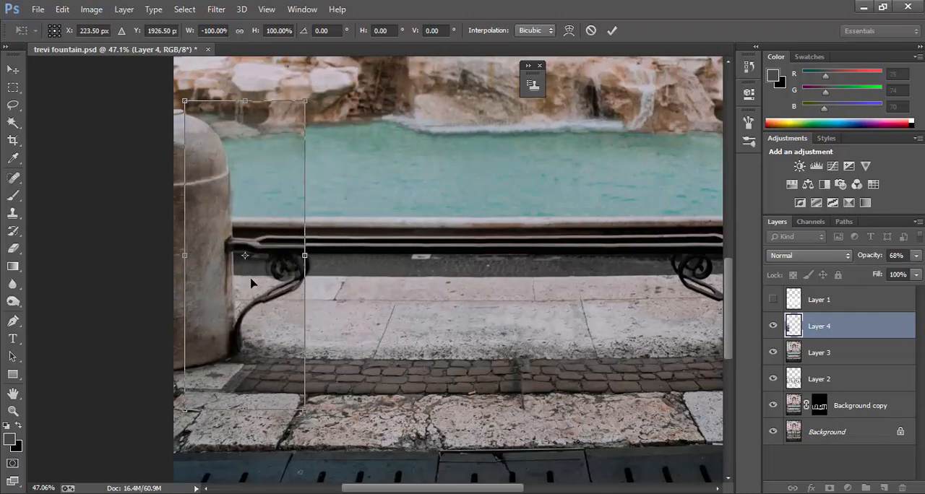
key("Left")
Step: Lower the layer opacity to 39%, nudge the flipped pillar left and up to X 217.50, Y 1924.50, and apply the transform
left_click(916, 256)
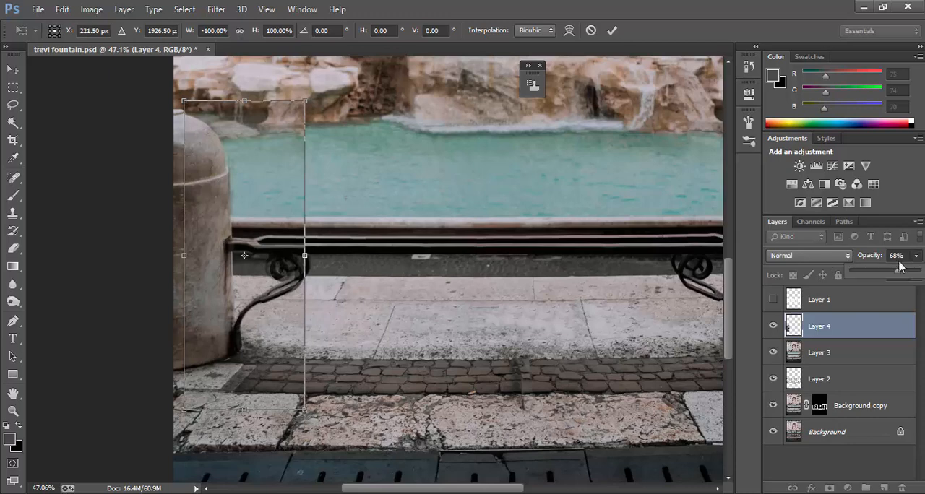
left_click_drag(899, 271, 877, 270)
left_click(281, 321)
key("Left")
key("Left")
key("Right")
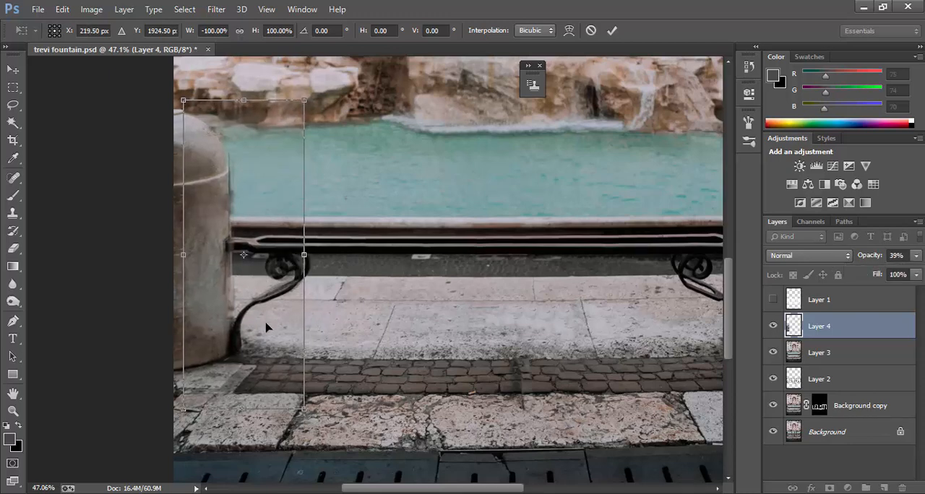
key("Left")
key("Up")
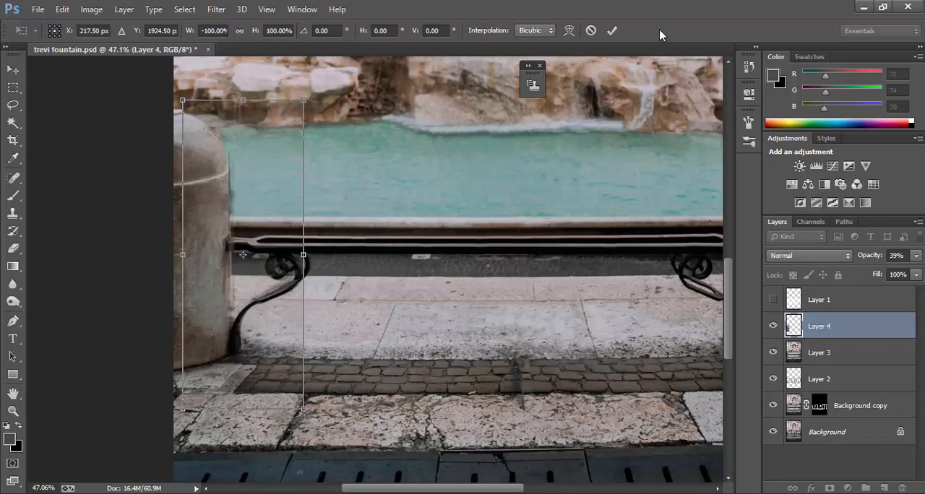
left_click(614, 30)
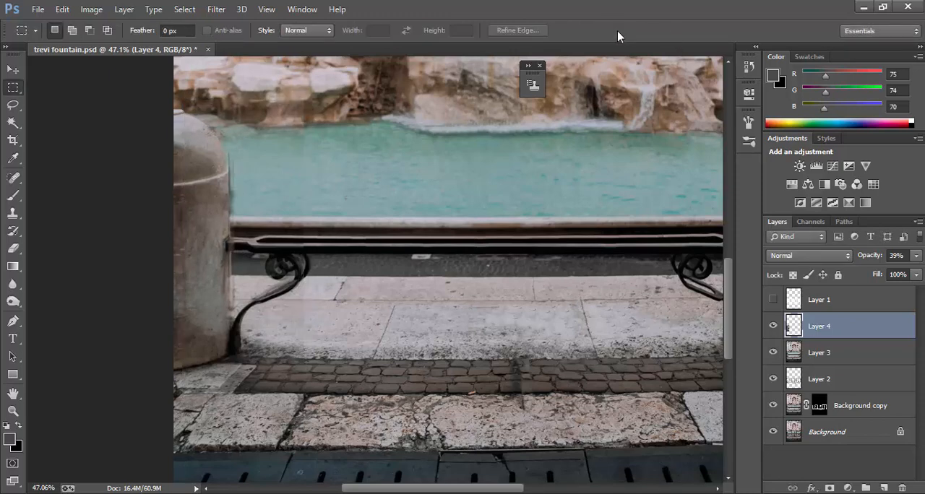
Step: Compare the flipped pillar layer hidden and shown, restore its opacity to 100% and add a black layer mask
left_click(774, 328)
left_click(773, 329)
left_click(916, 255)
left_click_drag(878, 275, 919, 272)
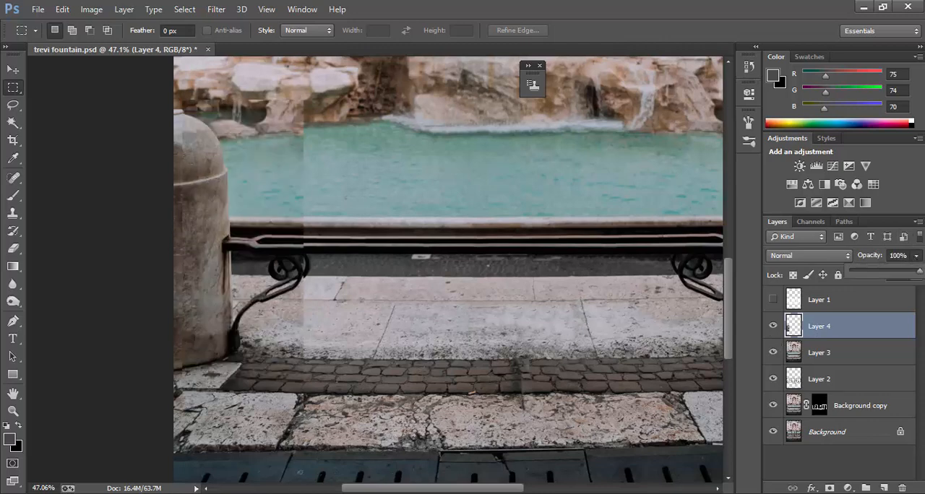
left_click(830, 488, "alt")
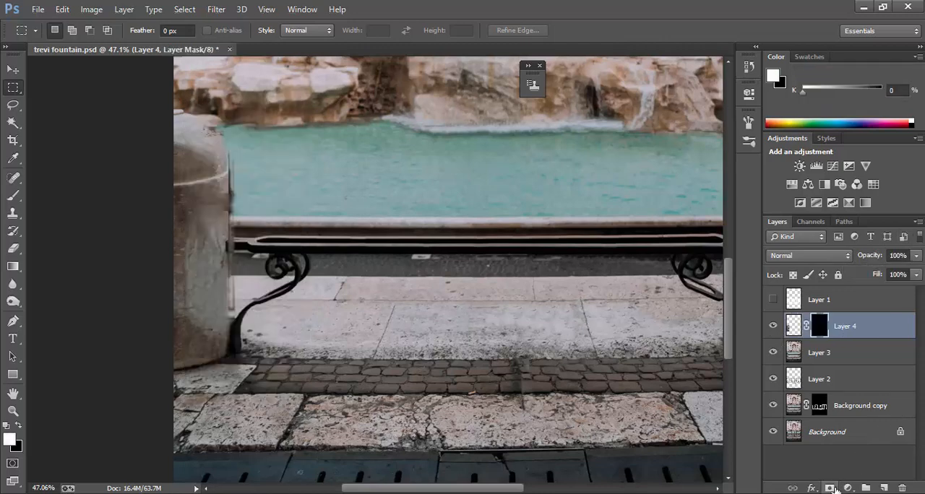
Step: Paint white on Layer 4's mask along the left pillar's inner edge to reveal the copied pillar
left_click(13, 195)
scroll(268, 210, "up", 2)
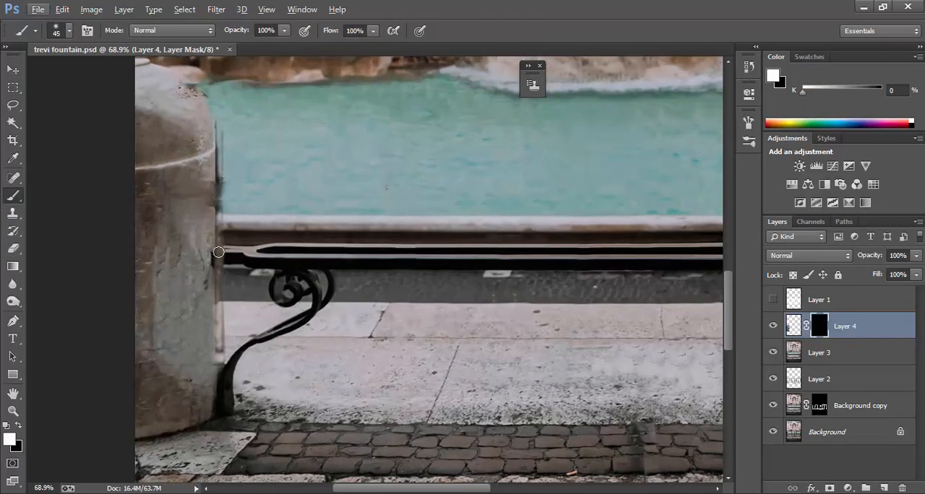
left_click_drag(219, 251, 219, 133)
left_click_drag(217, 309, 222, 350)
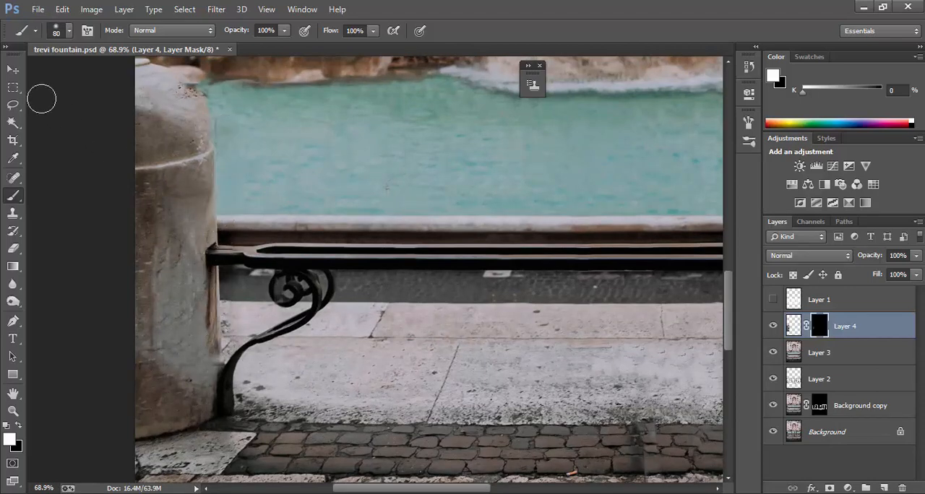
Step: Nudge the masked pillar copy slightly right with the Move tool to align it with the original pillar
left_click(13, 72)
key("Right")
key("Right")
key("Right")
key("Right")
key("Right")
key("Right")
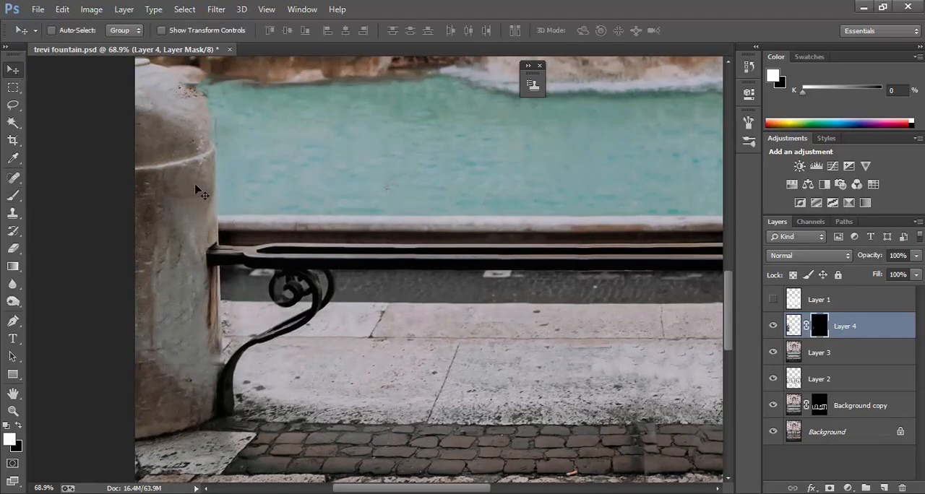
key("Right")
key("Right")
key("Right")
key("Right")
key("Right")
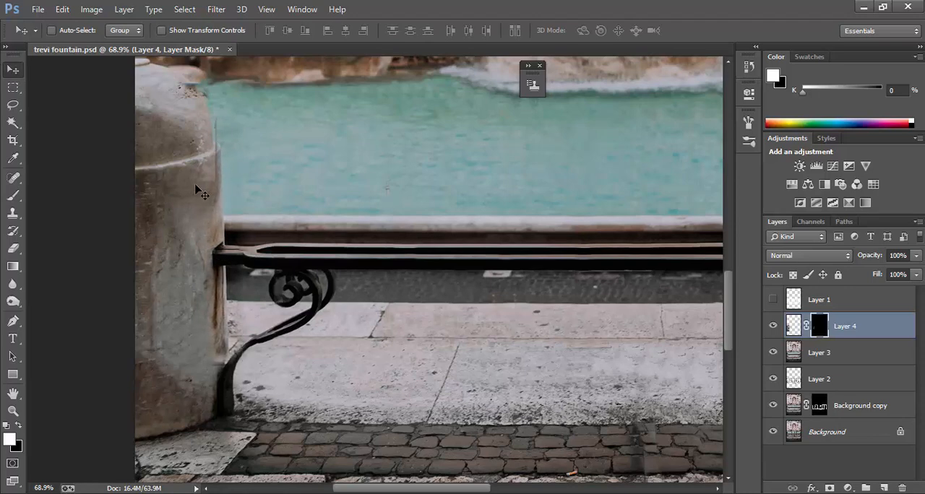
key("Left")
key("Left")
Step: Refine Layer 4's mask around the left pillar's dome with white and black paint, and set the layer's opacity to 92%
left_click(13, 195)
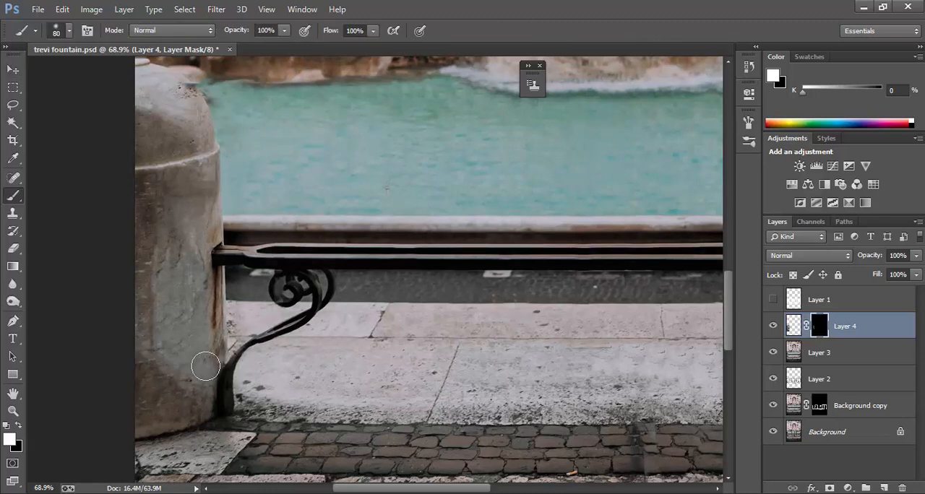
key("x")
scroll(198, 136, "up", 2)
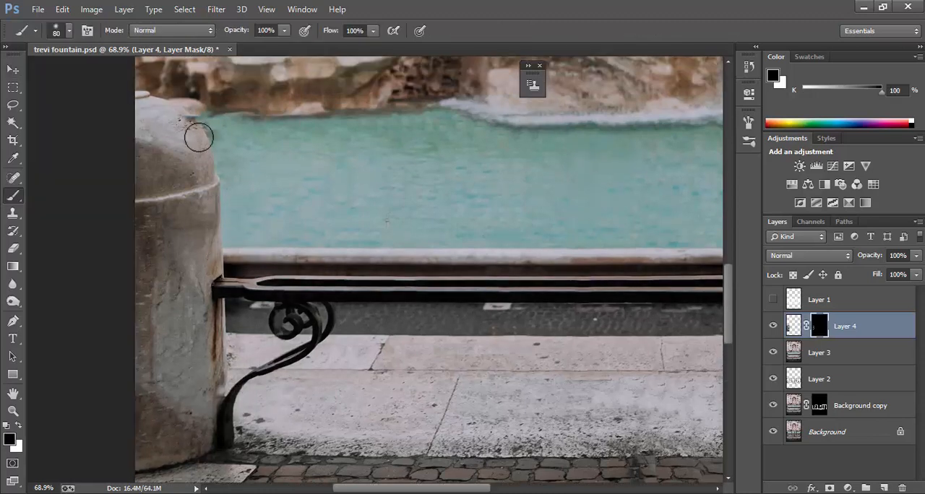
scroll(253, 173, "up", 1)
scroll(250, 201, "down", 1)
left_click_drag(916, 255, 907, 279)
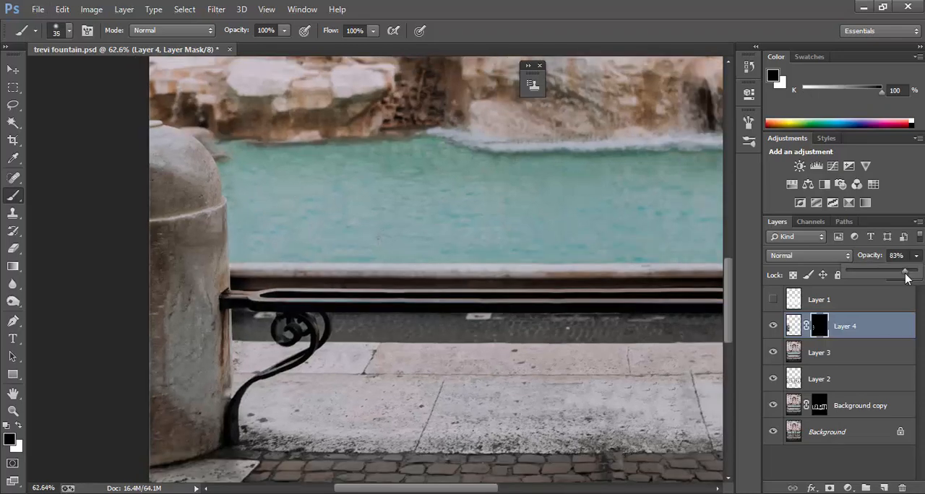
scroll(248, 167, "up", 1)
scroll(256, 175, "down", 1)
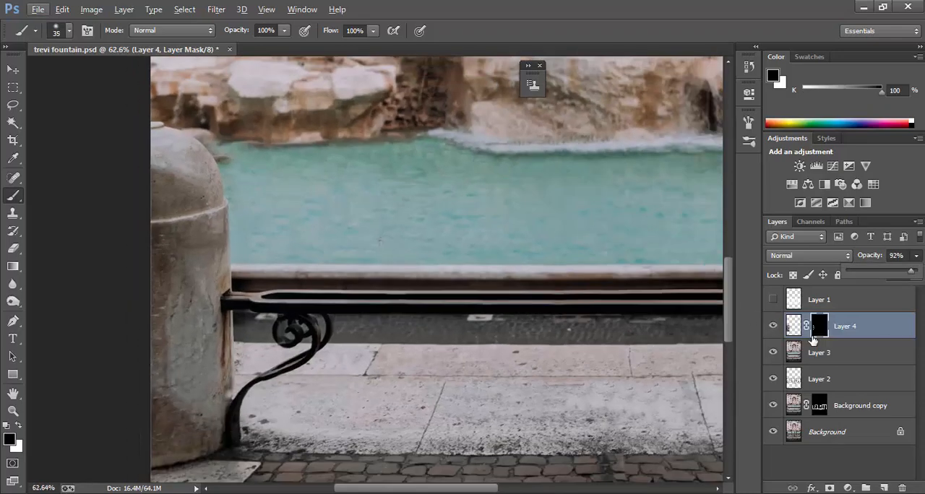
Step: Add a new layer and clean the smudges beside the left pillar's dome and along the waterline with the Clone Stamp at 36% opacity
left_click(884, 489)
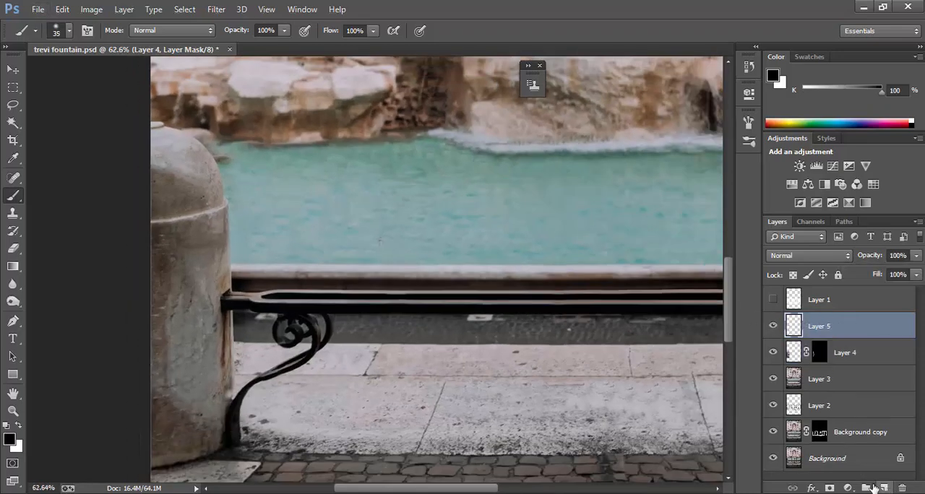
left_click(12, 213)
left_click(58, 212)
key("bracketleft")
scroll(252, 155, "up", 5)
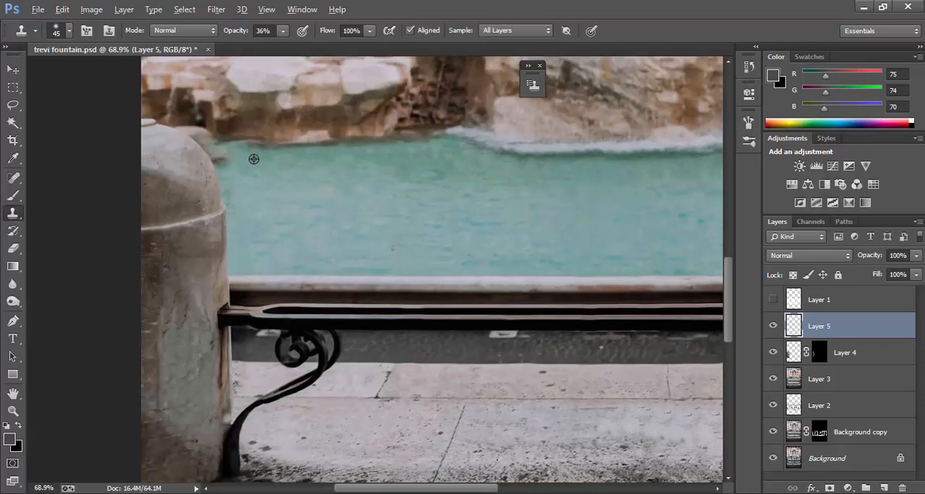
left_click_drag(213, 161, 200, 163)
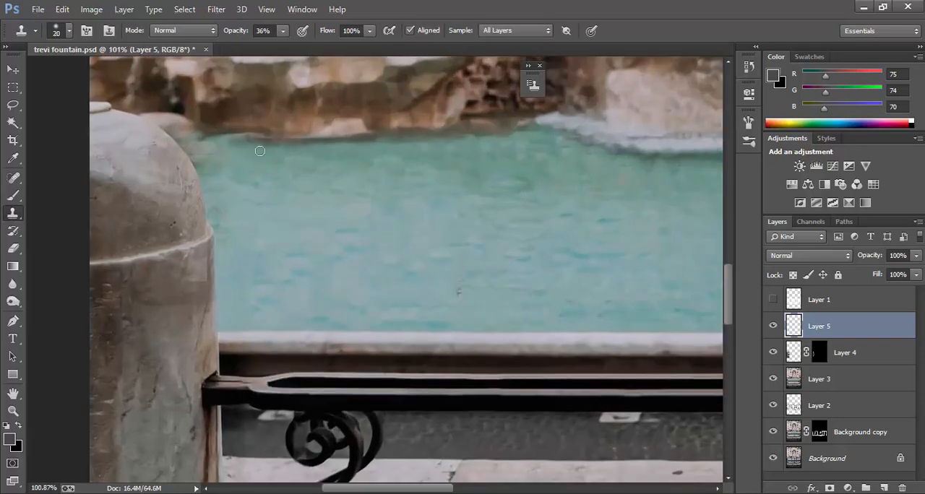
left_click_drag(260, 151, 333, 142)
left_click_drag(402, 156, 338, 160)
left_click(616, 141, "alt")
left_click(589, 141)
Step: Clone out the remaining marks on the left pillar's lower edge beside the bench leg with a smaller brush
left_click_drag(311, 347, 311, 173)
left_click_drag(185, 361, 188, 355)
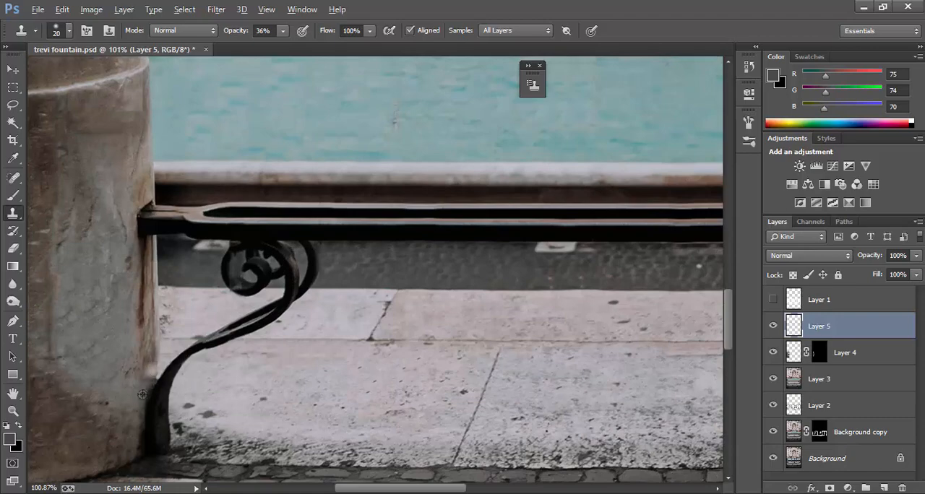
key("bracketleft")
key("bracketleft")
key("ctrl+0")
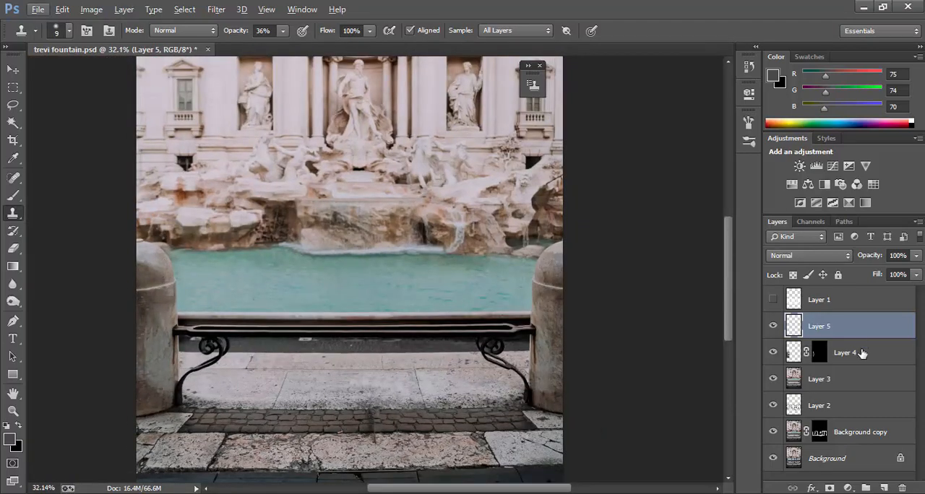
Step: Group the retouching layers from Layer 5 to Background copy, and compare the photo with the group hidden and shown
left_click(859, 436, "shift")
key("ctrl+g")
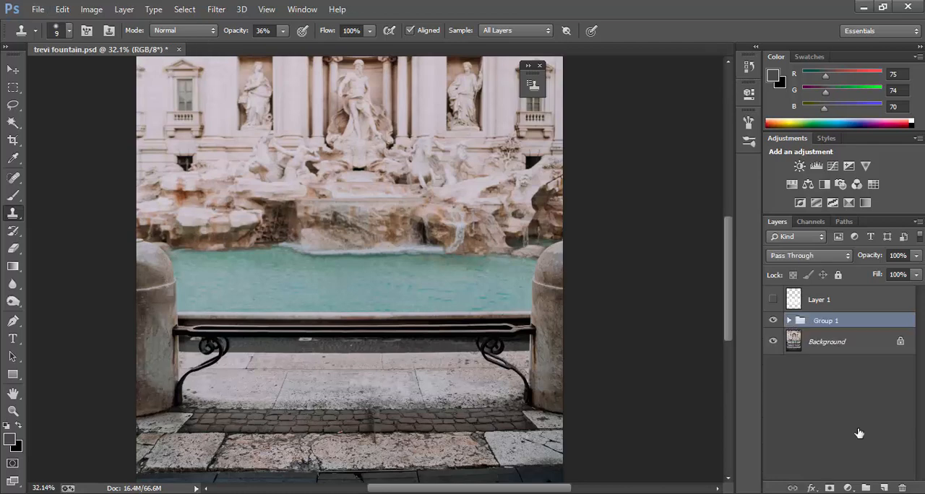
left_click(773, 321)
left_click(773, 321)
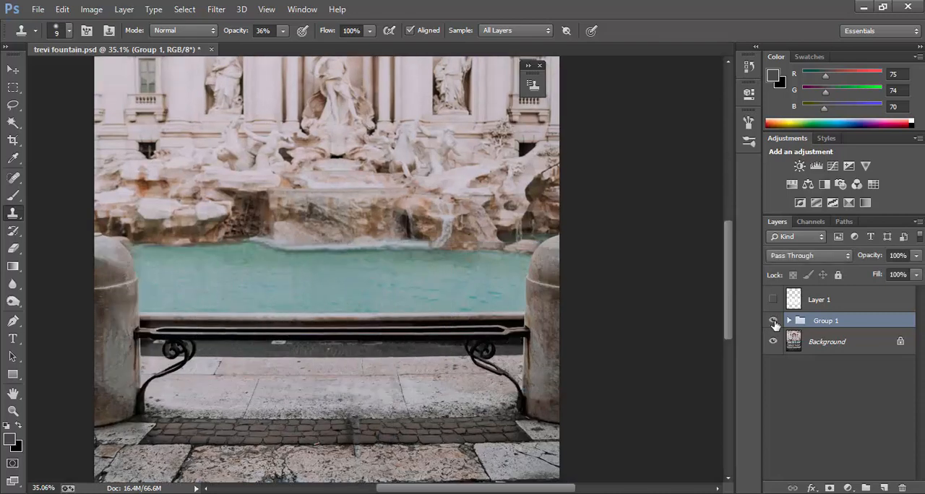
scroll(501, 330, "down", 3)
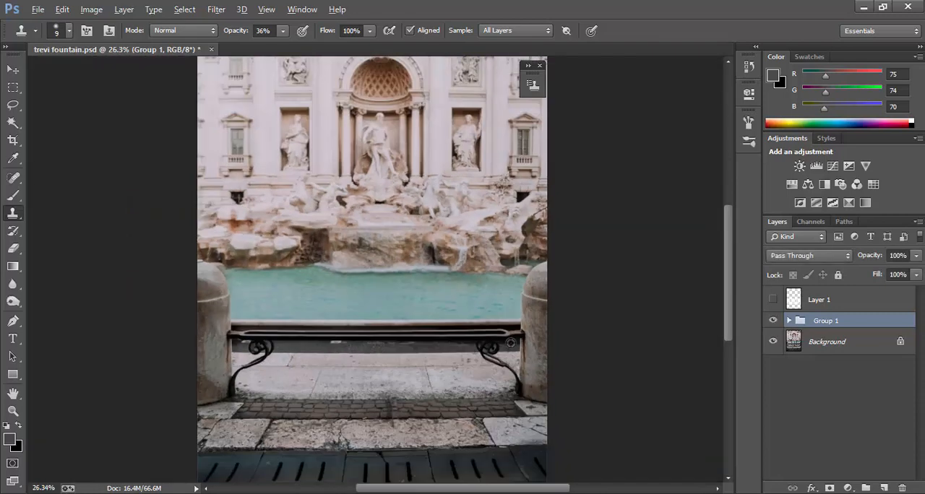
Step: Compare Layer 4 inside the group hidden and shown, and delete Layer 3
left_click(789, 321)
left_click(775, 368)
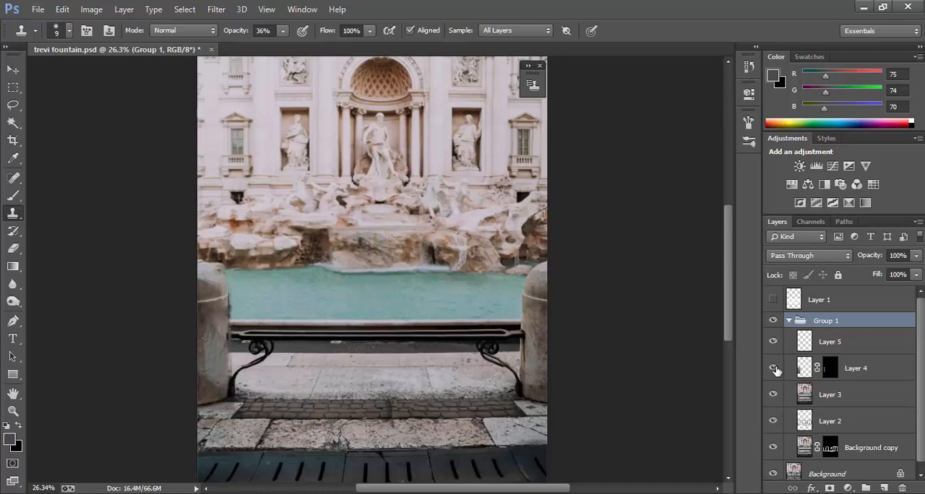
left_click(774, 369)
left_click(868, 400)
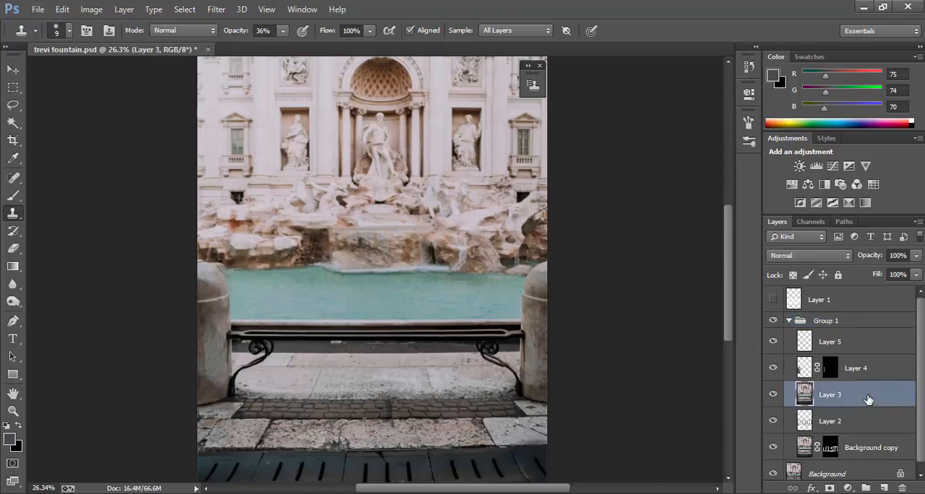
key("Delete")
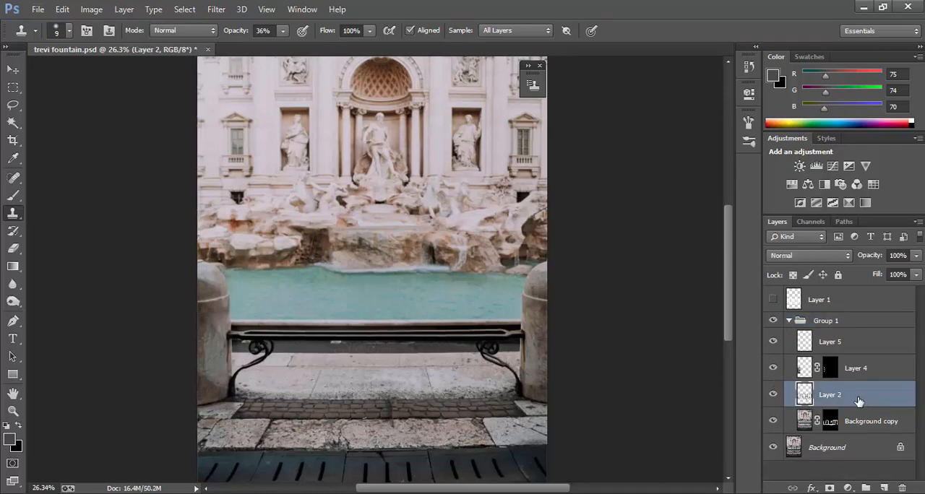
Step: Compare the bench and water area with Layer 2's clone repairs hidden and shown
left_click(773, 396)
left_click(772, 396)
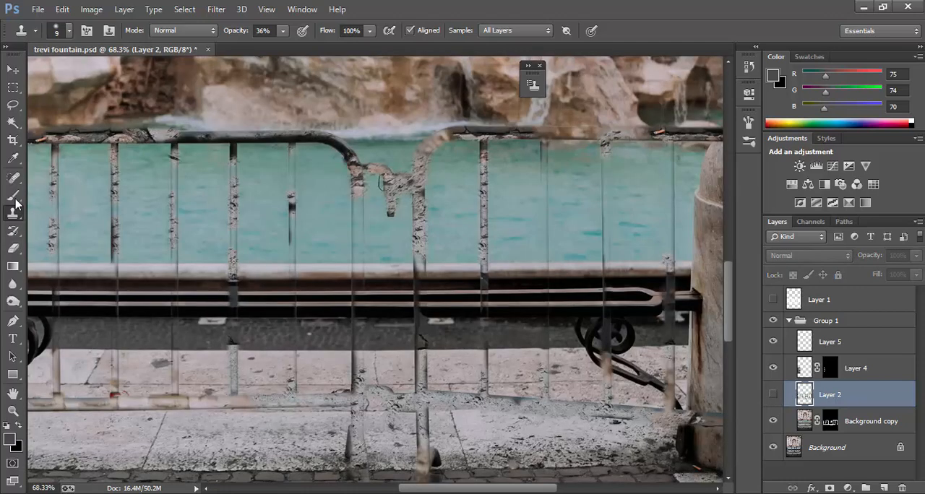
left_click(16, 198)
left_click(13, 248)
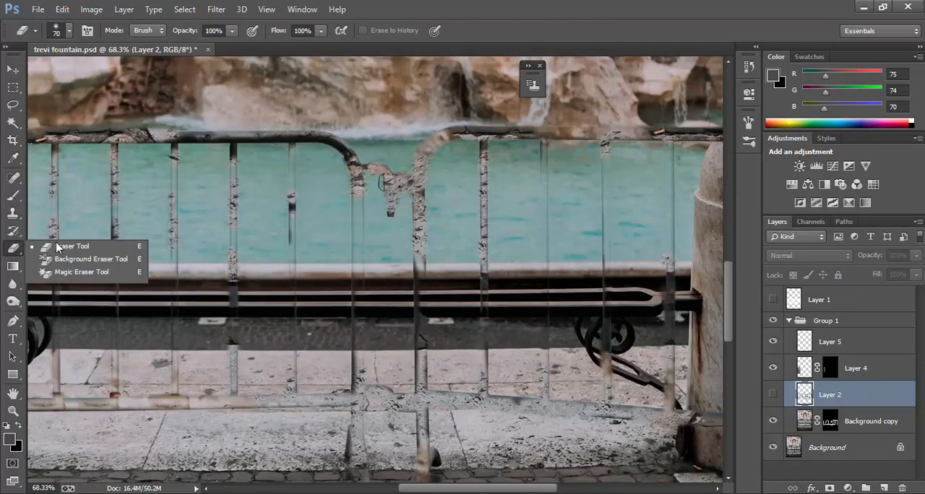
left_click(54, 244)
left_click(773, 395)
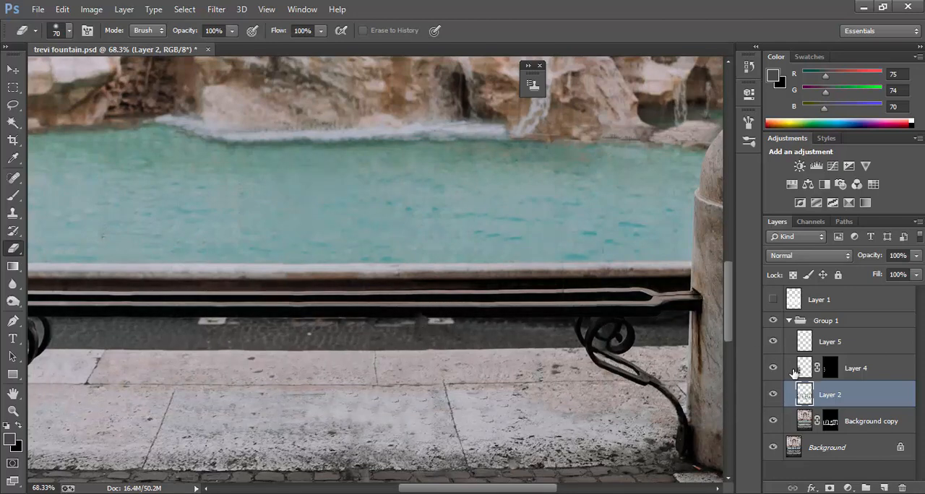
Step: Try to cover the dark barrier remnant in the cobblestones on Layer 2 with a size 25 Clone Stamp at 36% opacity
left_click(13, 212)
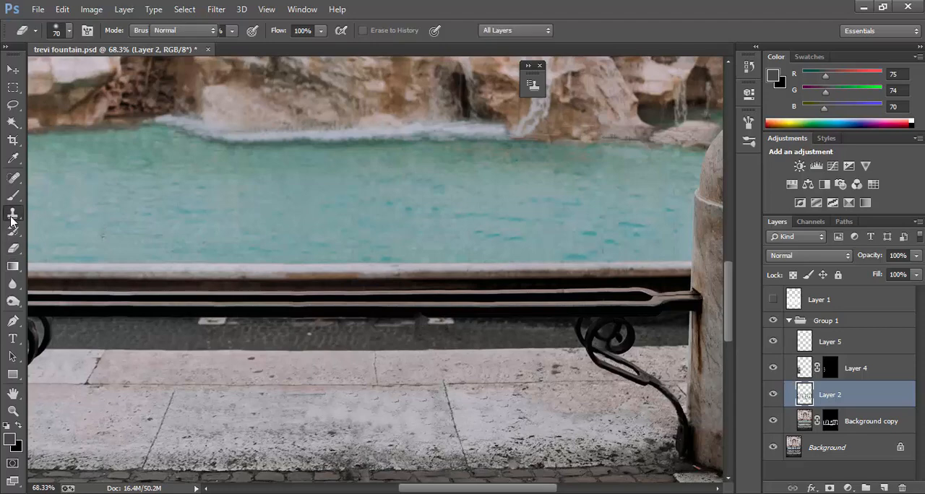
scroll(519, 319, "up", 3)
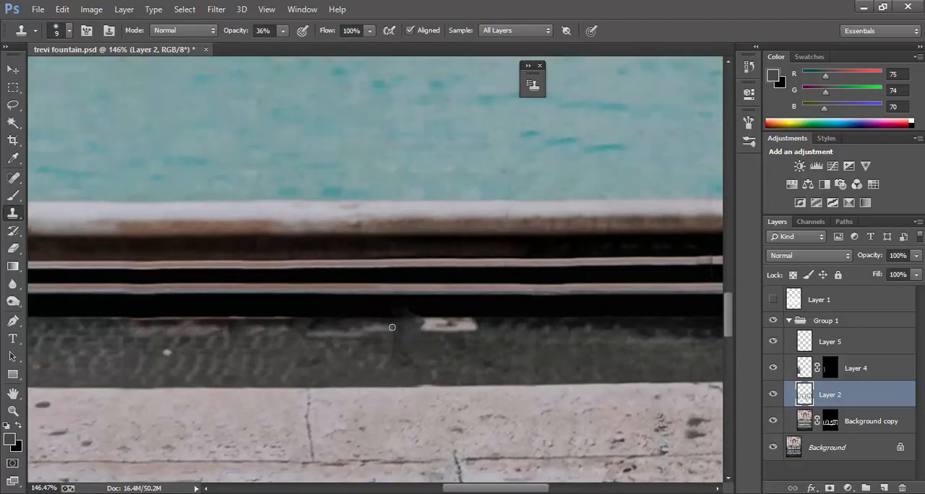
scroll(416, 353, "down", 15)
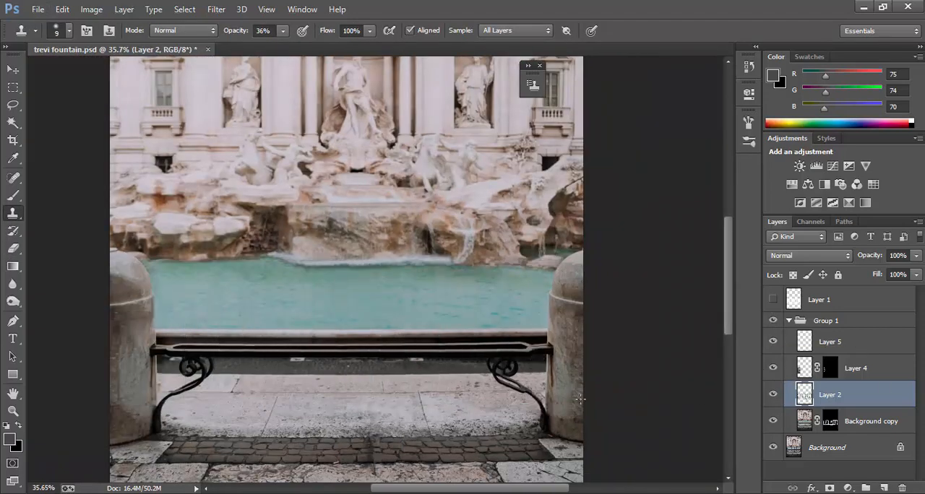
scroll(411, 434, "up", 17)
key("]")
key("]")
key("]")
key("]")
key("]")
scroll(457, 332, "down", 2)
key("bracketleft")
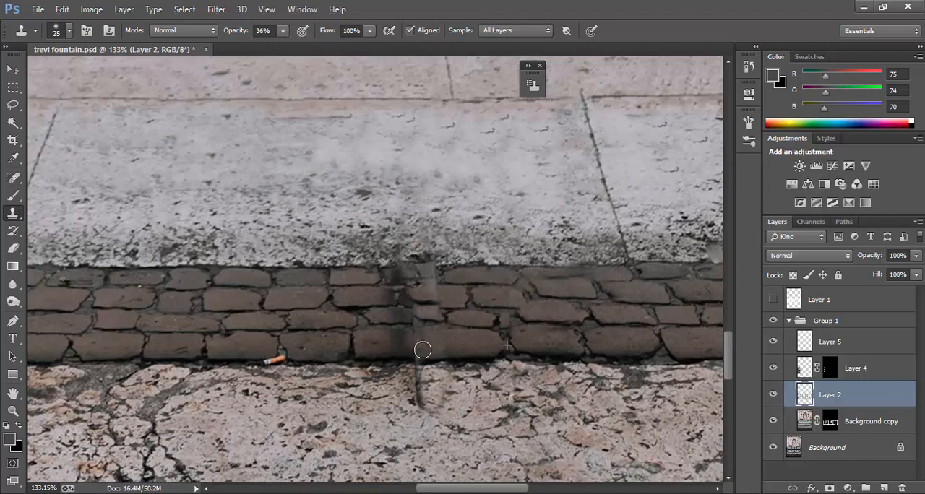
Step: Raise the Clone Stamp opacity to 100% and clone clean cobblestones and stone over the dark vertical barrier remnant
left_click(773, 394)
left_click(774, 395)
key("0")
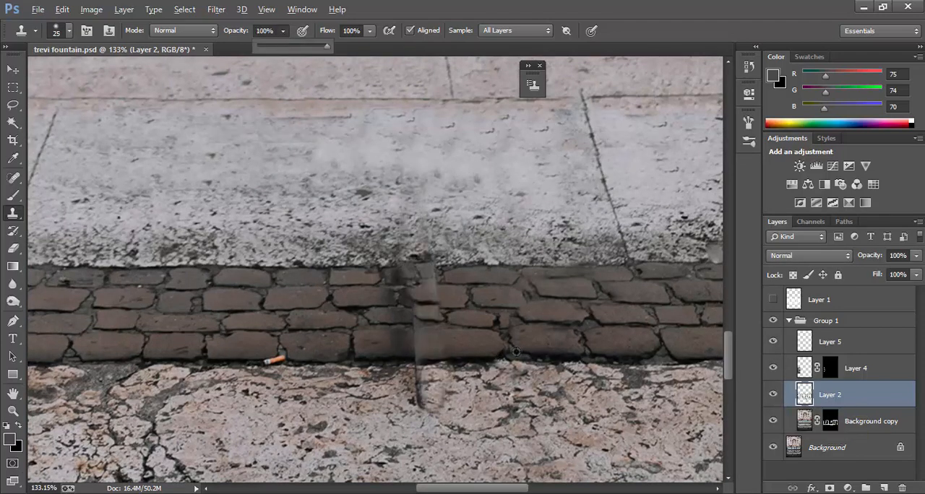
left_click(572, 341, "alt")
mouse_move(431, 350)
left_mouse_down()
mouse_move(404, 335)
mouse_move(434, 328)
mouse_move(405, 348)
mouse_move(429, 357)
mouse_move(420, 402)
left_mouse_up()
left_click(482, 337, "alt")
left_click(473, 363, "alt")
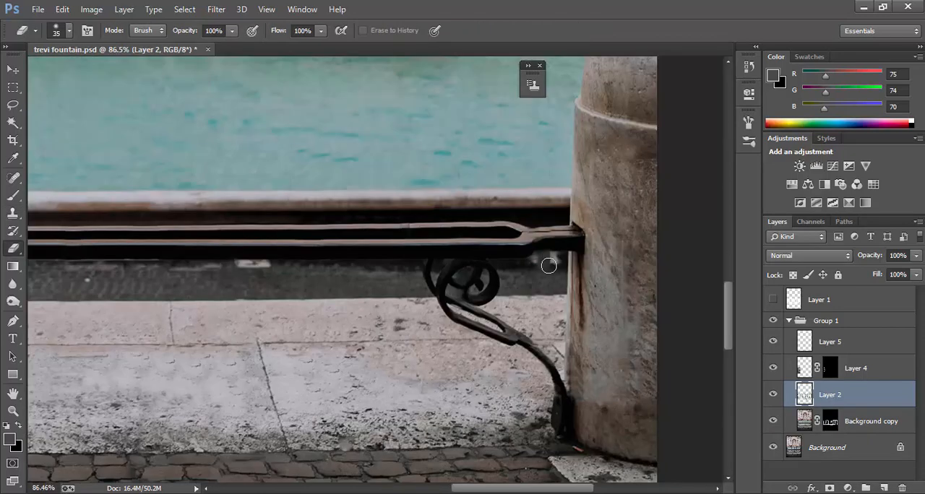
Step: Clone over the light patch under the bench beside the right-hand pillar with a size 9 brush
scroll(547, 261, "up", 2)
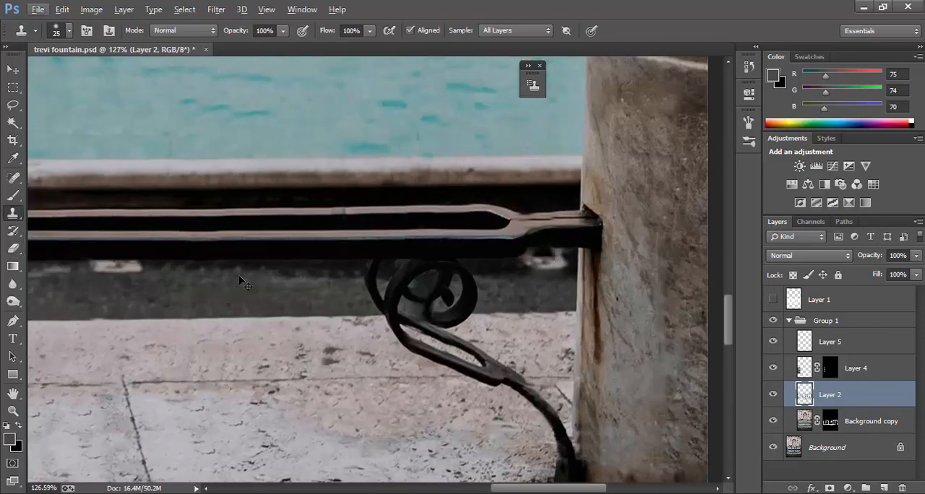
left_click(547, 258)
scroll(553, 268, "down", 8)
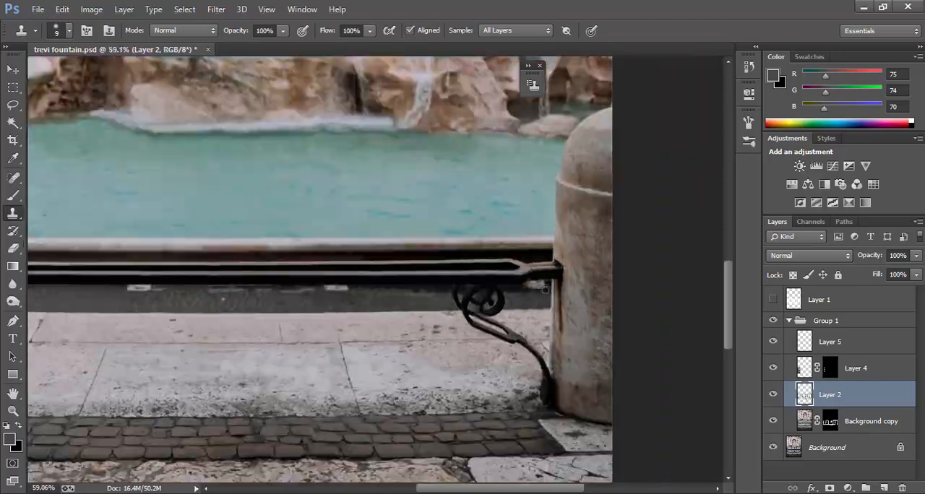
Step: Collapse Group 1 and compare the original and retouched photo by hiding and showing the group
left_click(788, 322)
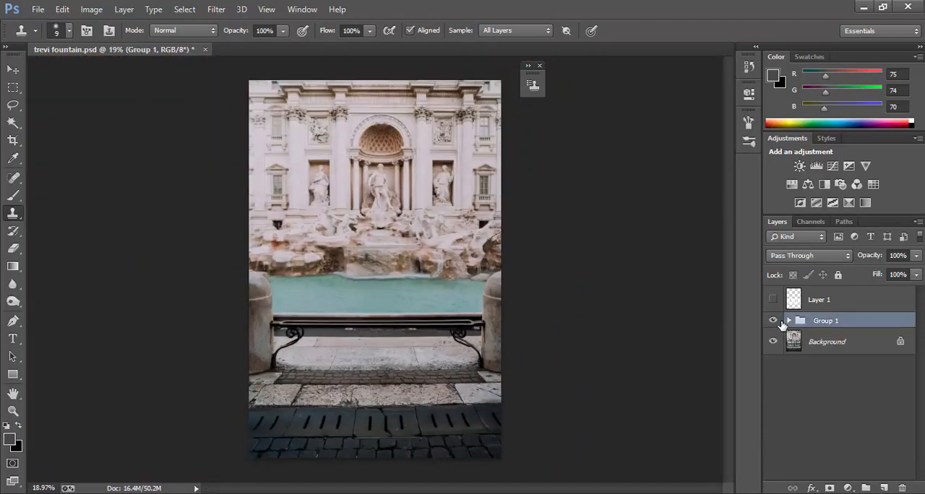
left_click(778, 321)
left_click(778, 321)
scroll(581, 385, "up", 5)
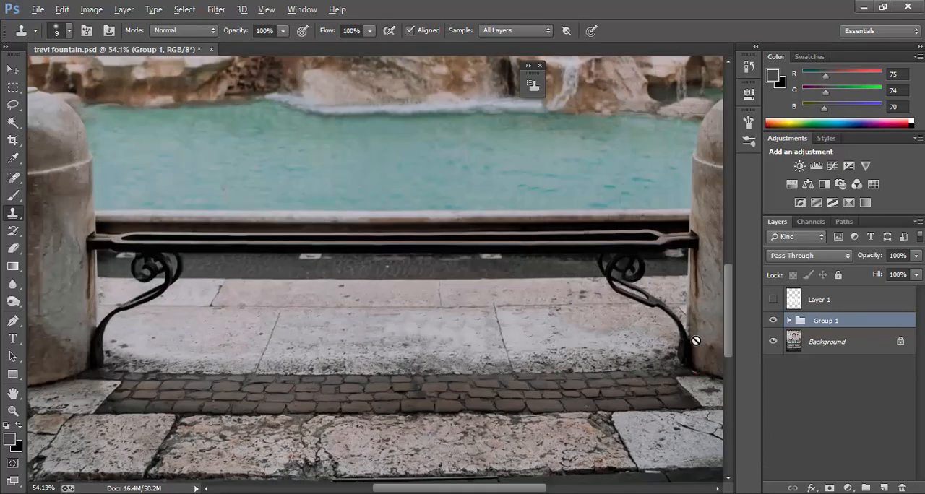
left_click(775, 322)
left_click(775, 323)
left_click(775, 322)
left_click(775, 322)
scroll(527, 306, "down", 3)
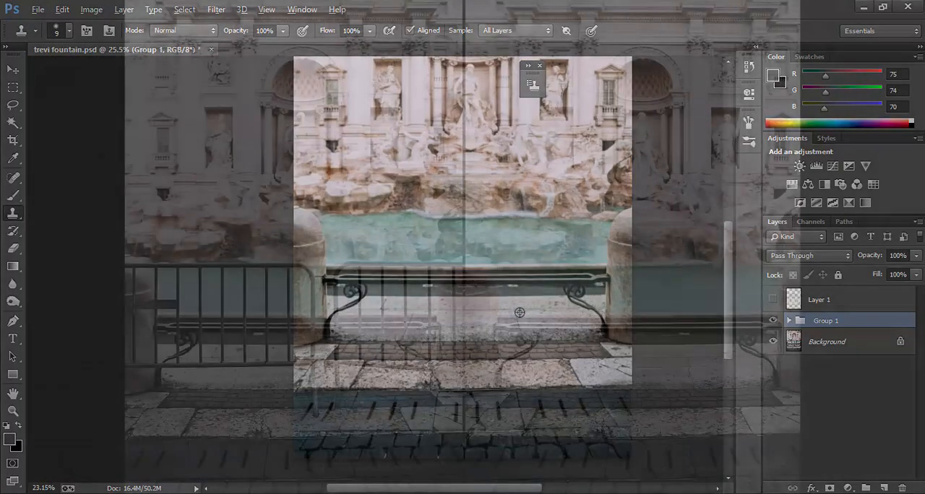